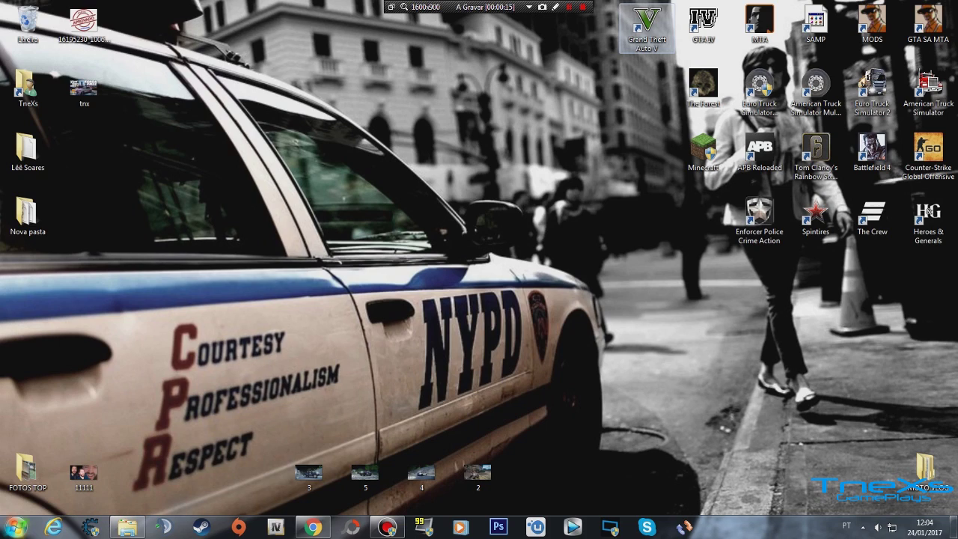
- Bring up the open Grand Theft Auto V folder window, look over its files and move the window aside
mouse_move(313, 527)
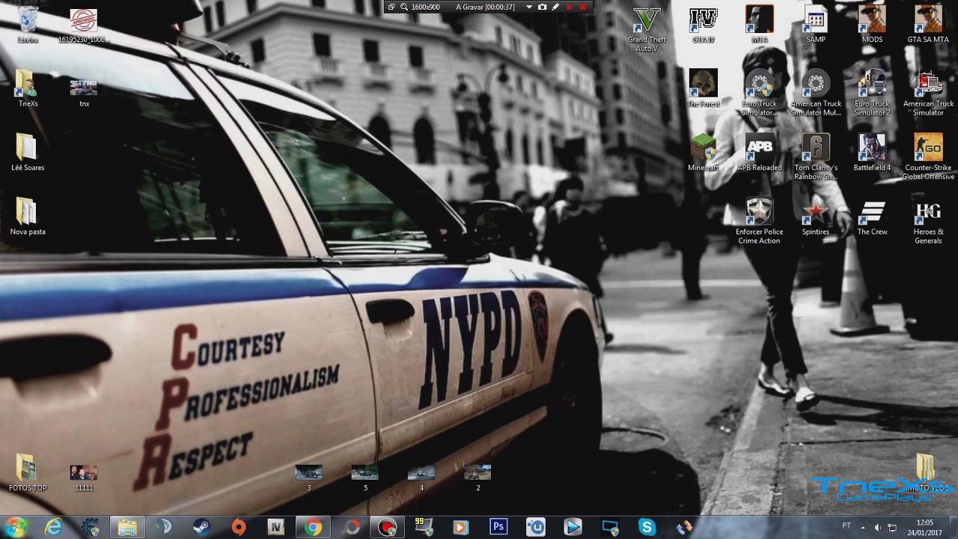
mouse_move(127, 528)
click(127, 528)
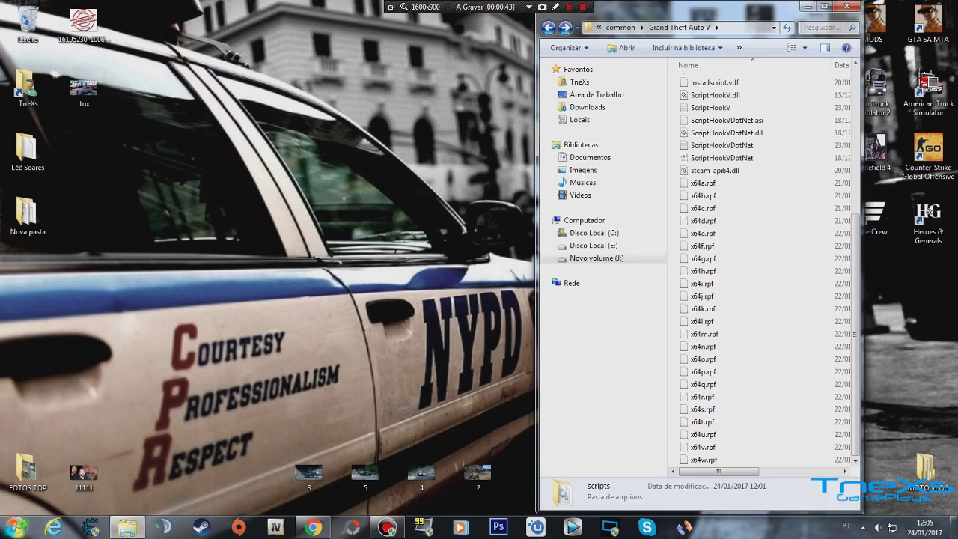
scroll(749, 220, up, 7)
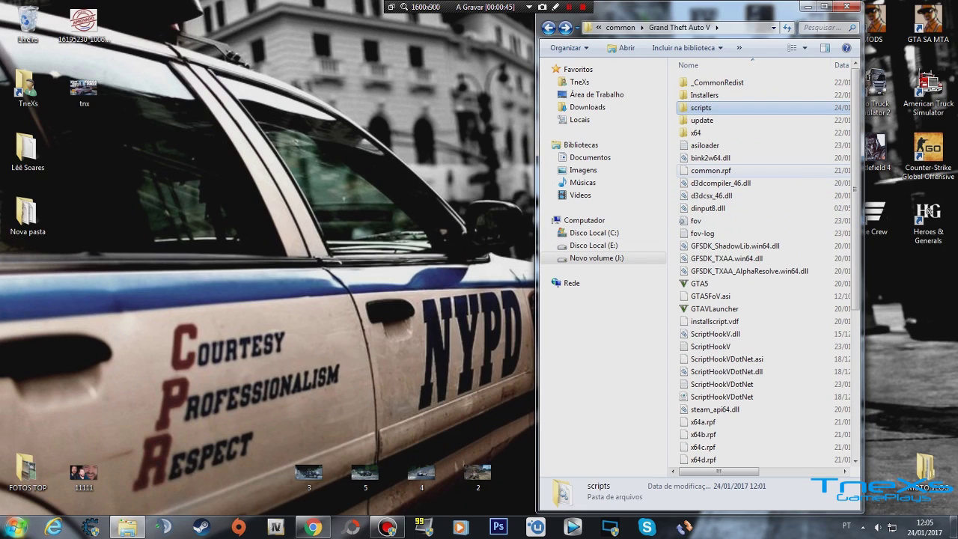
click(748, 184)
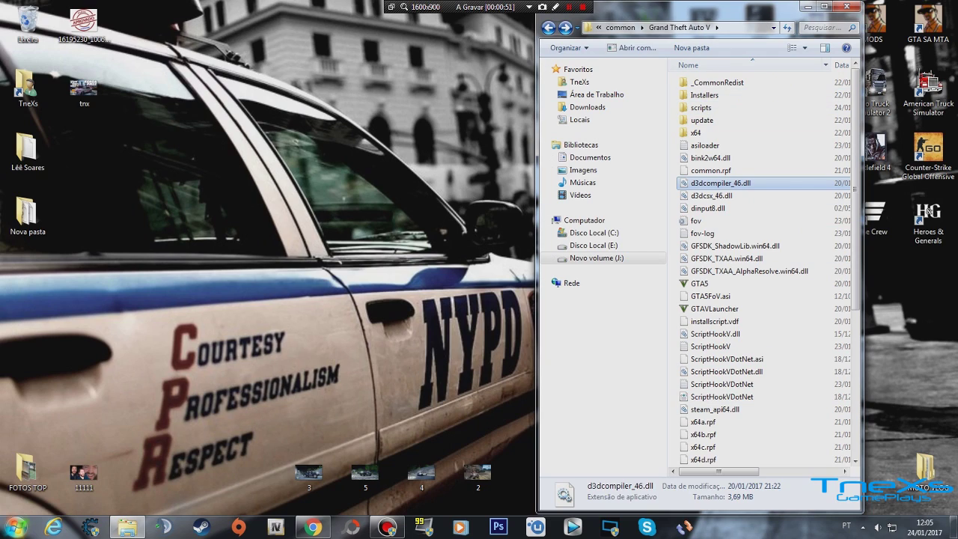
drag(730, 9, 816, 11)
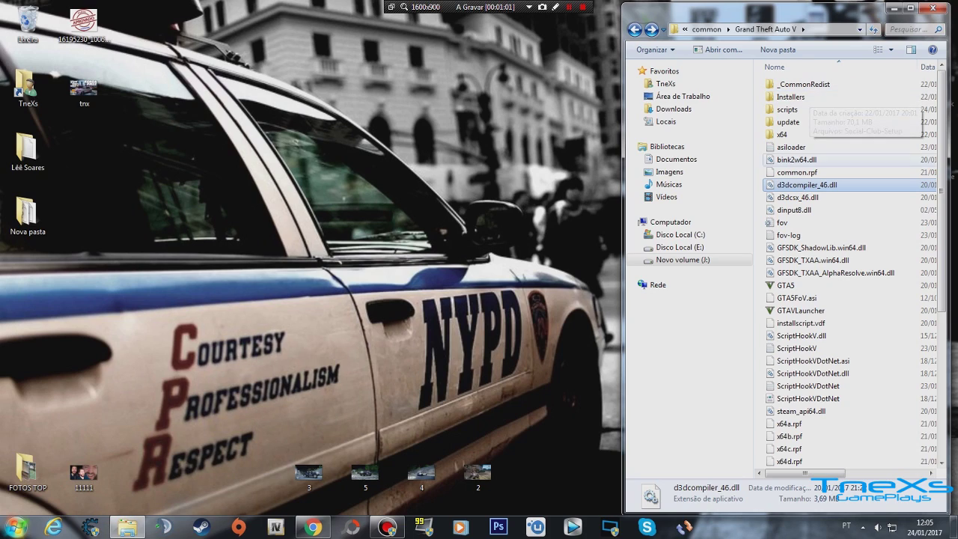
- Go up from the Grand Theft Auto V folder through common and steamapps to the root of Novo volume (J:)
key(alt+Up)
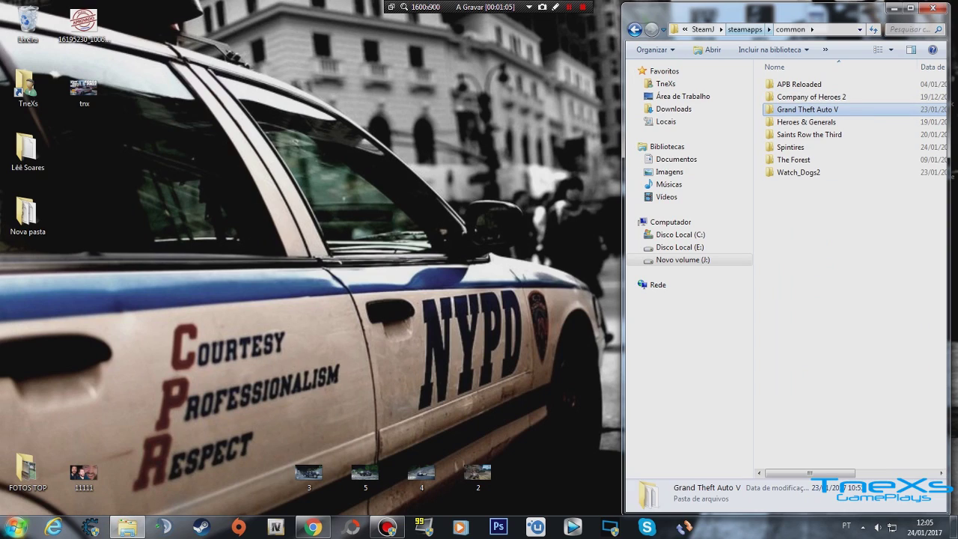
click(745, 30)
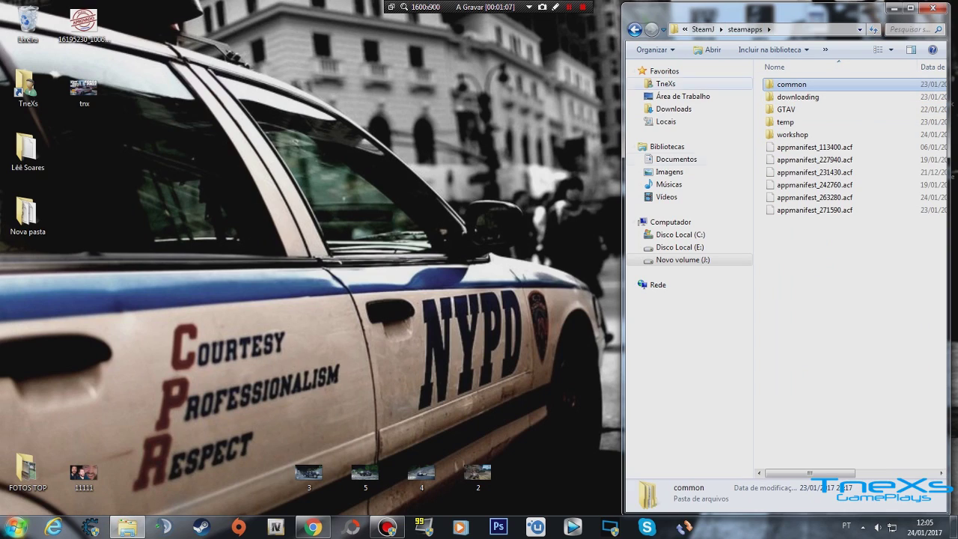
key(alt+Up)
key(alt+Up)
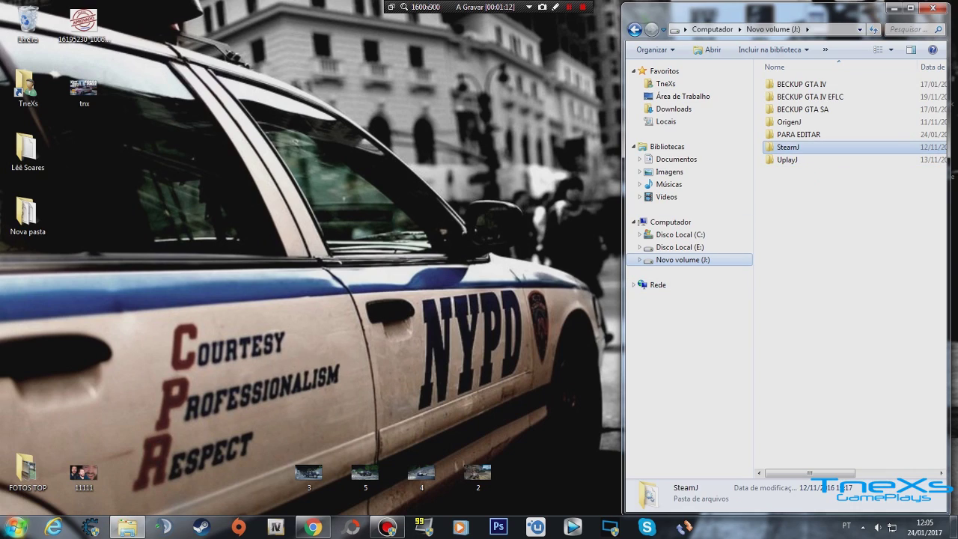
- Open the GTAV folder under SteamJ, steamapps and examine the game files it contains
double_click(789, 147)
double_click(793, 85)
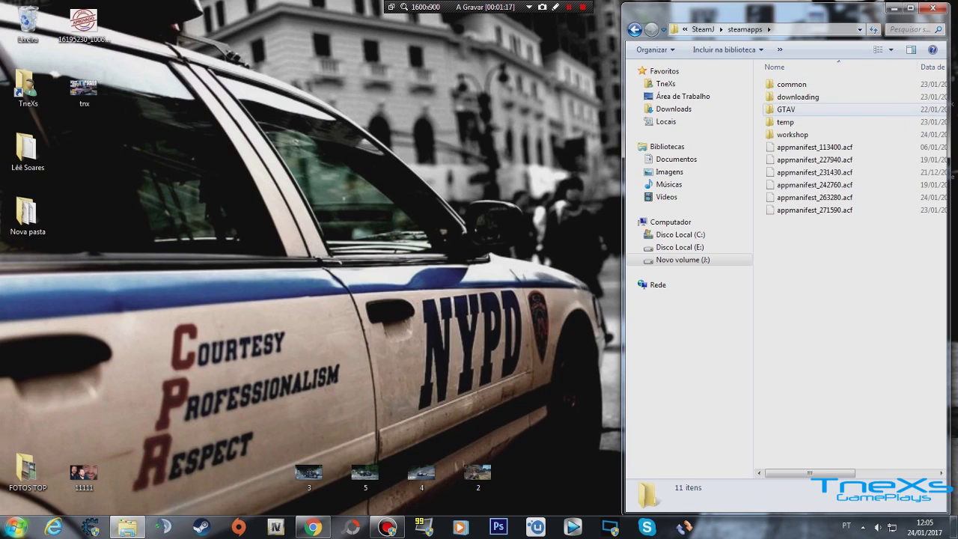
double_click(787, 110)
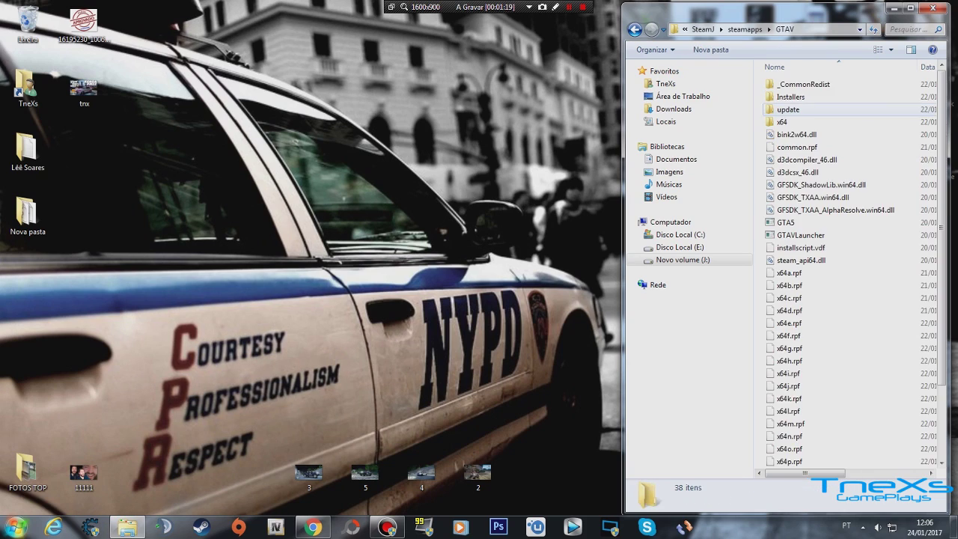
scroll(816, 217, down, 2)
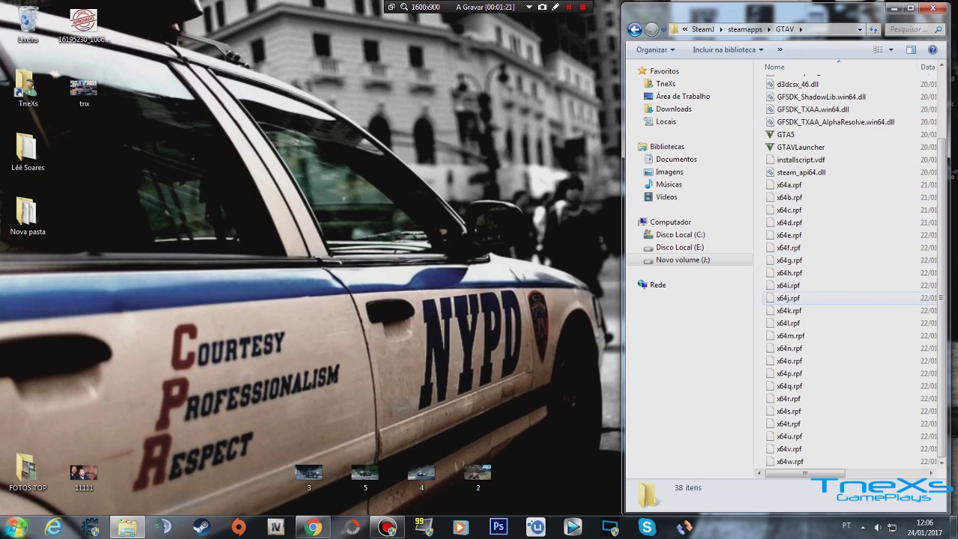
scroll(794, 285, up, 3)
scroll(823, 298, down, 2)
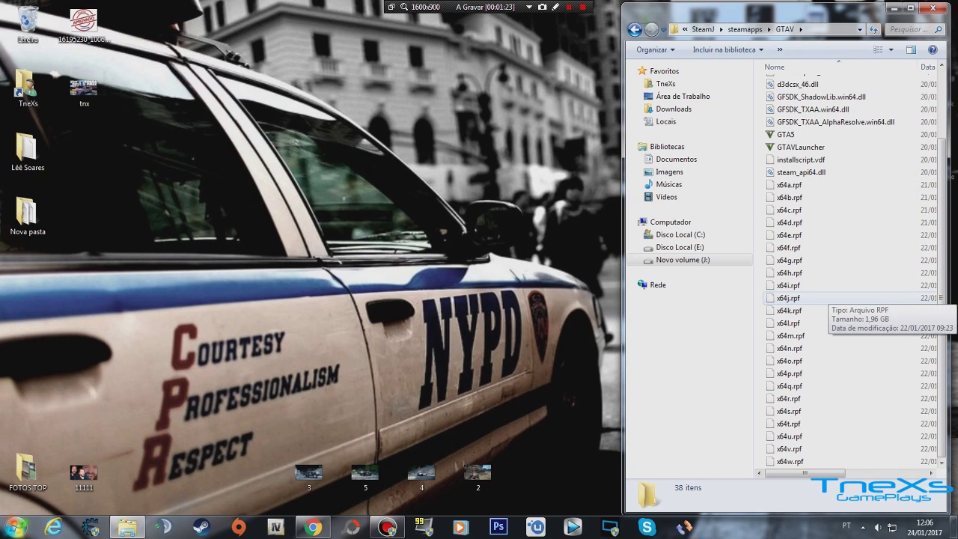
scroll(823, 298, up, 2)
- Open the Grand Theft Auto V folder inside steamapps, common and look through its files, including the mod files
click(745, 30)
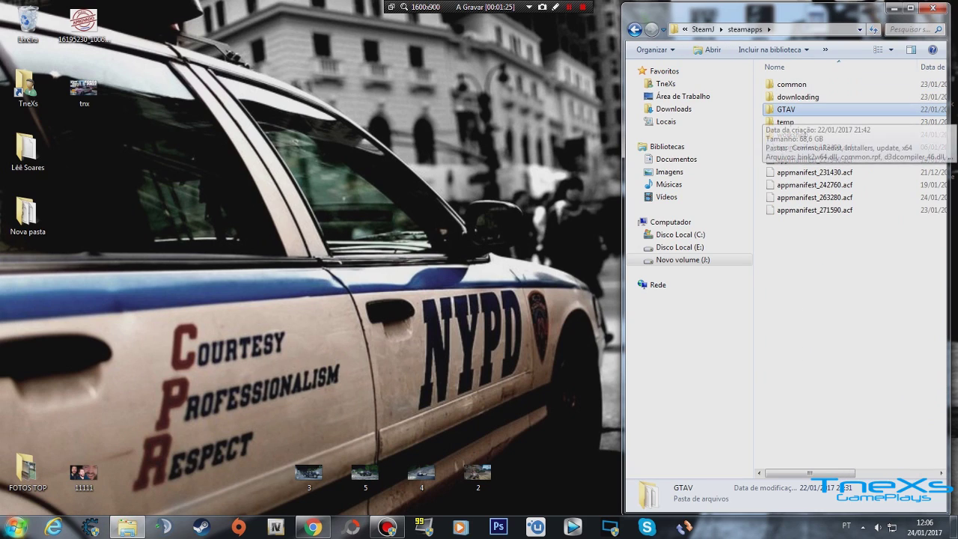
double_click(788, 86)
double_click(808, 109)
scroll(794, 248, down, 6)
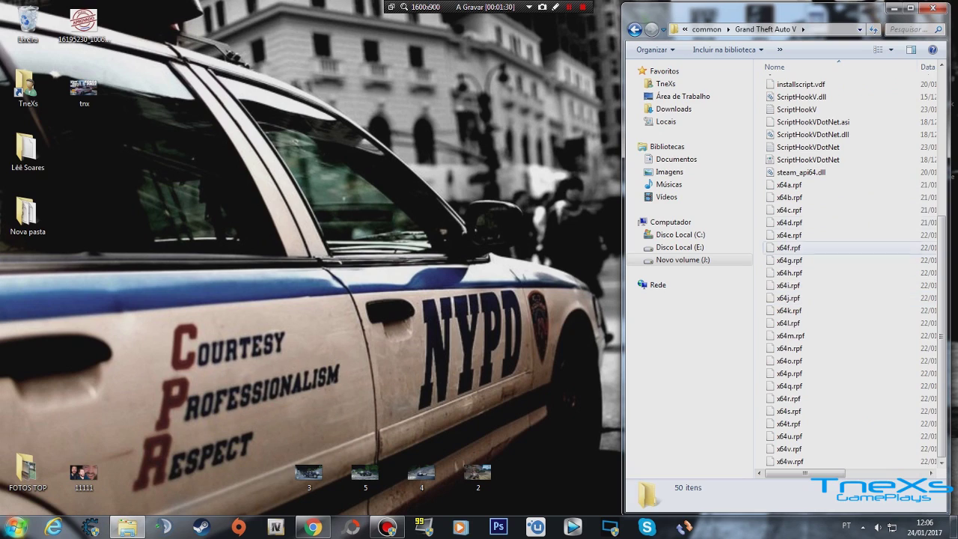
scroll(779, 147, up, 6)
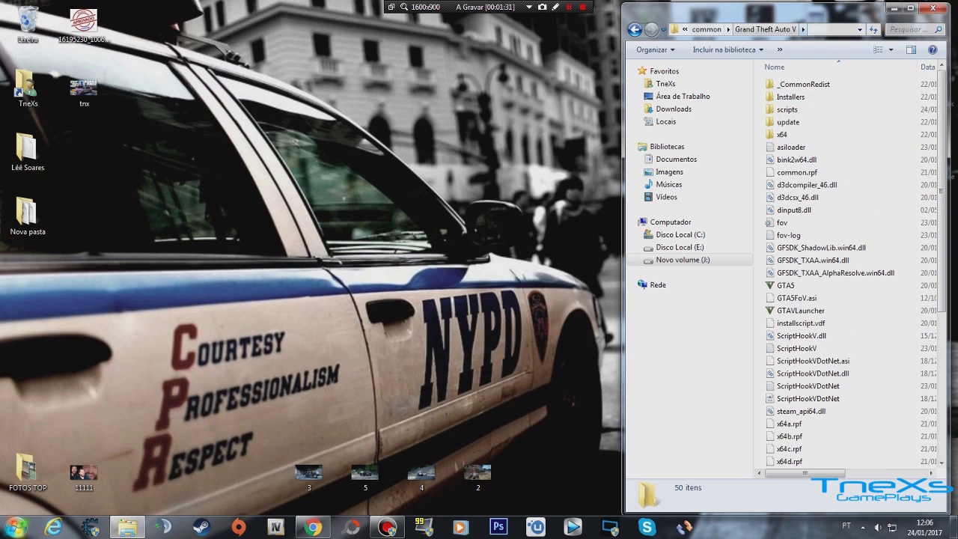
- Move the Grand Theft Auto V folder out of common into the steamapps folder by cutting and pasting it
key(BackSpace)
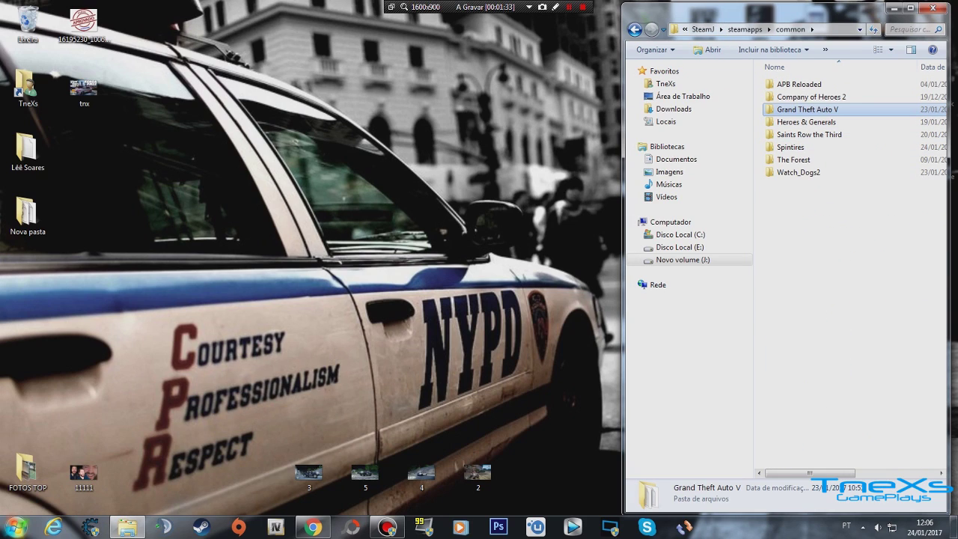
key(F2)
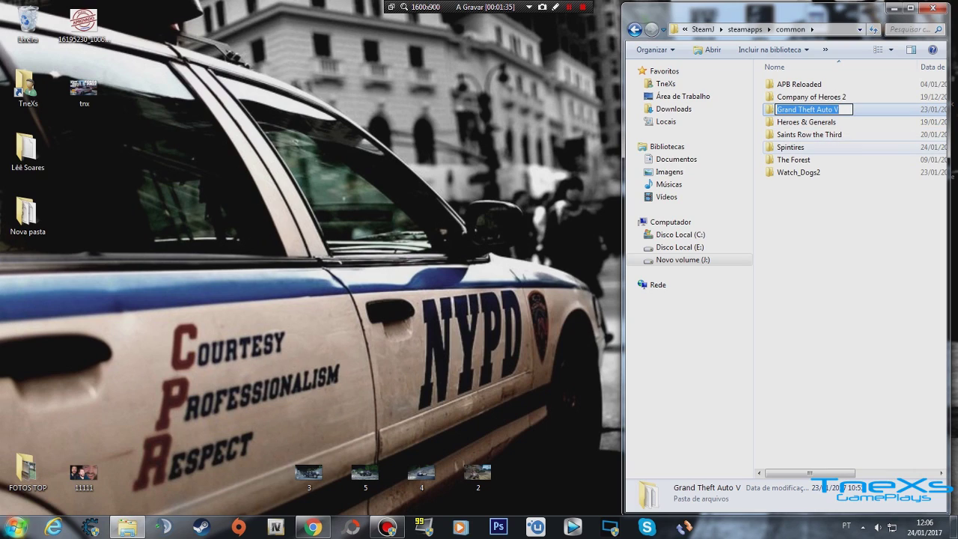
click(839, 201)
right_click(831, 112)
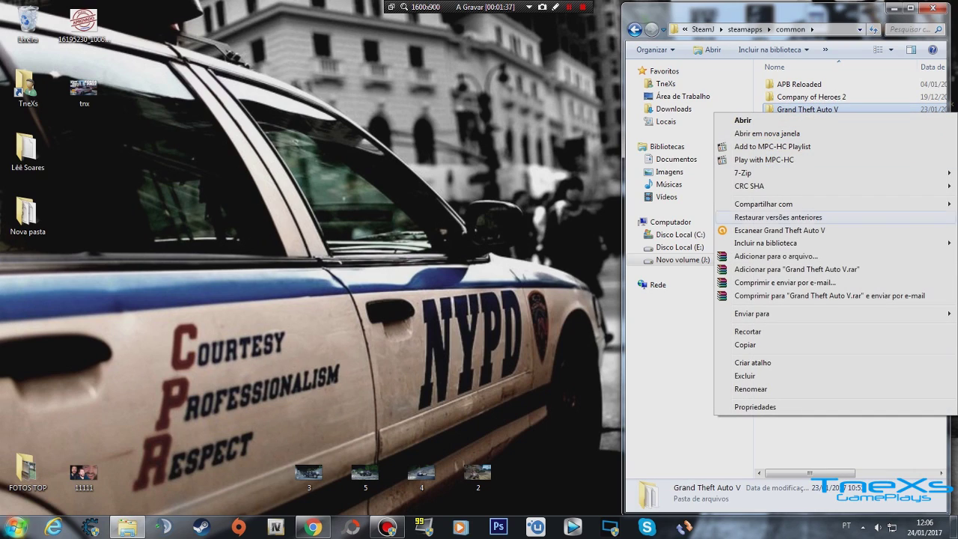
click(748, 332)
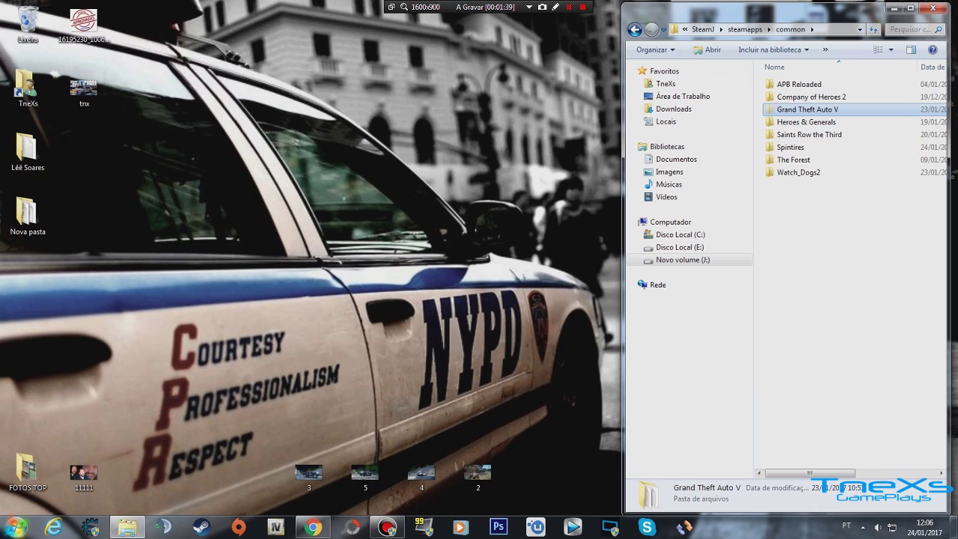
double_click(809, 110)
click(635, 29)
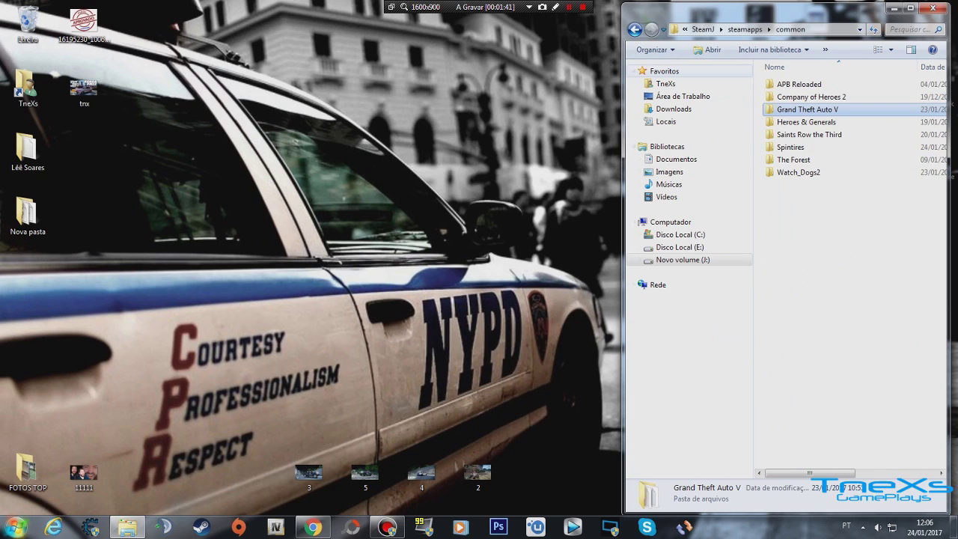
click(745, 29)
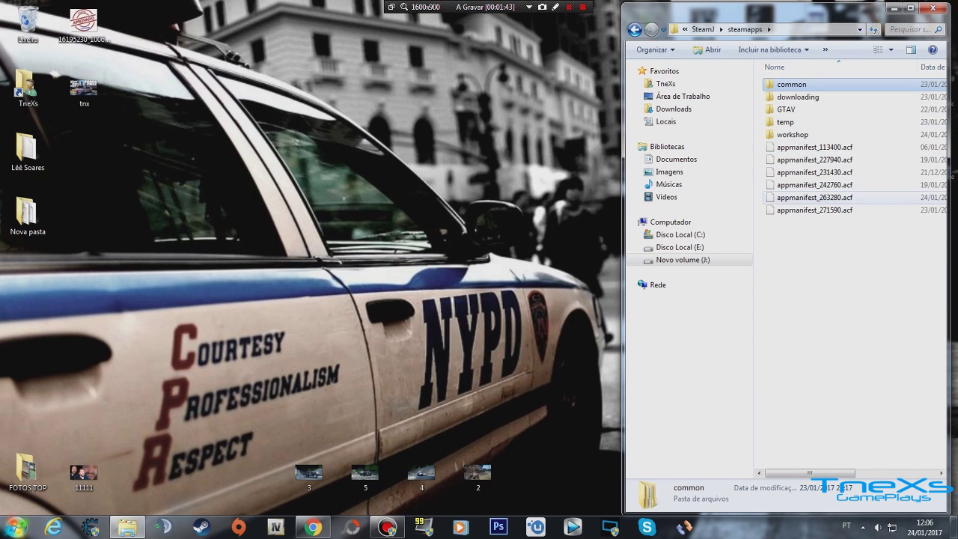
right_click(804, 298)
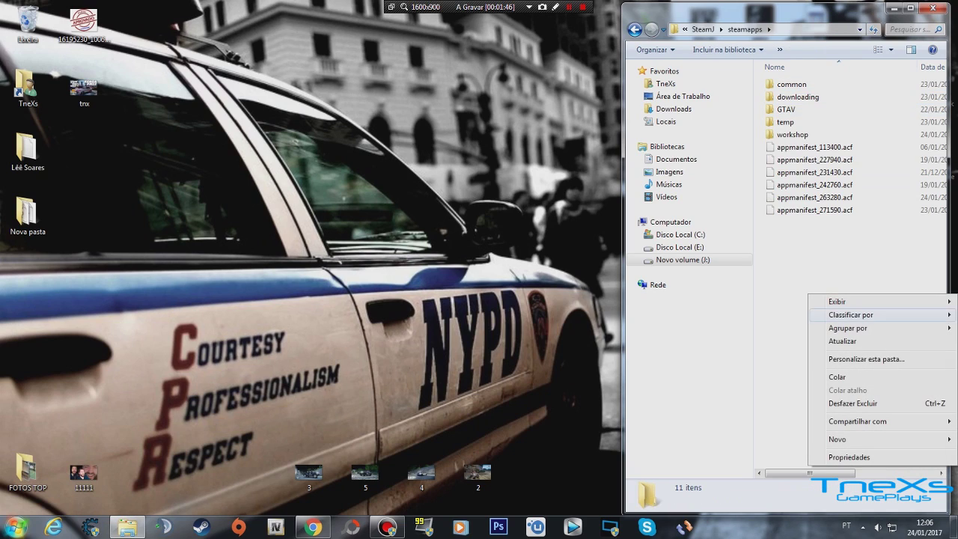
click(854, 400)
- Move the GTAV folder from steamapps into the common folder by cutting and pasting it
right_click(787, 122)
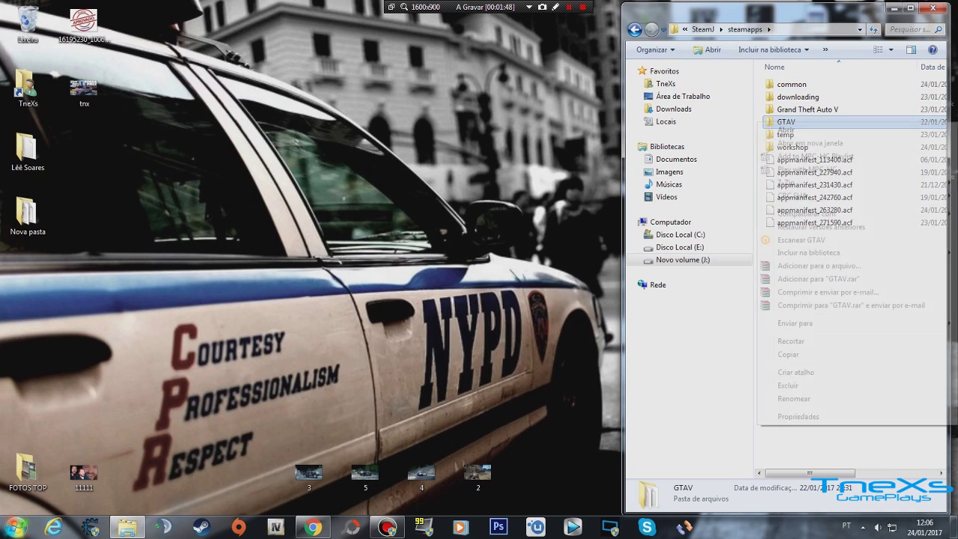
click(786, 341)
click(792, 84)
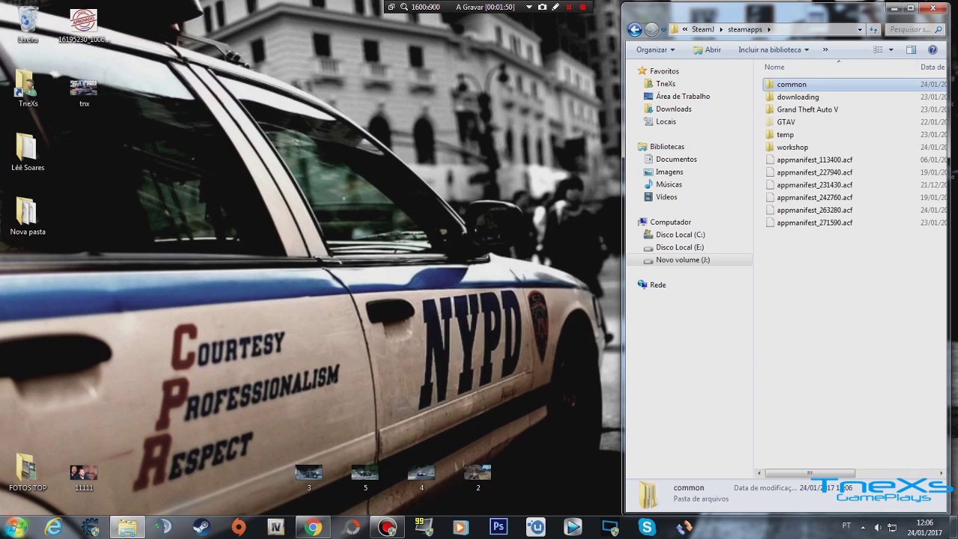
double_click(792, 84)
right_click(809, 216)
click(838, 297)
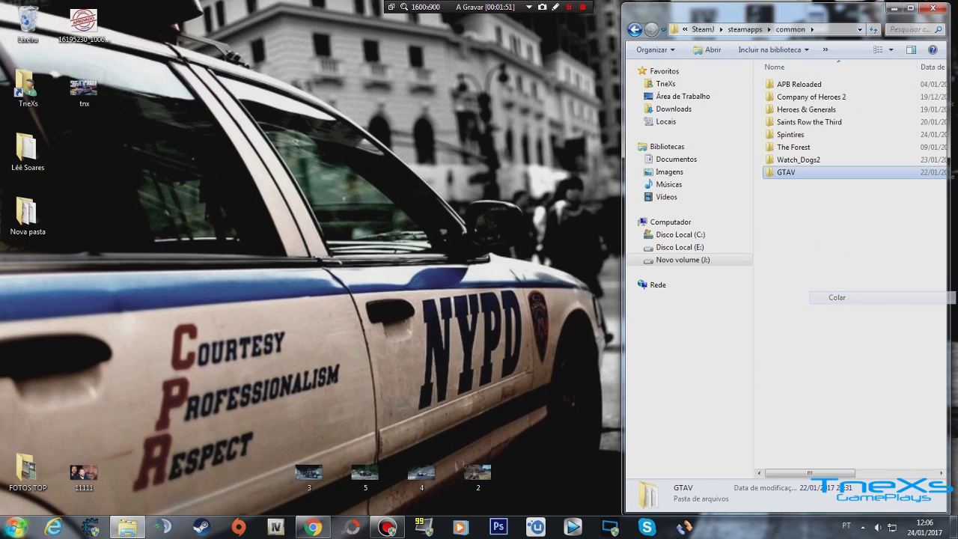
- Rename the GTAV folder in common as Grand Theft Auto V
key(F2)
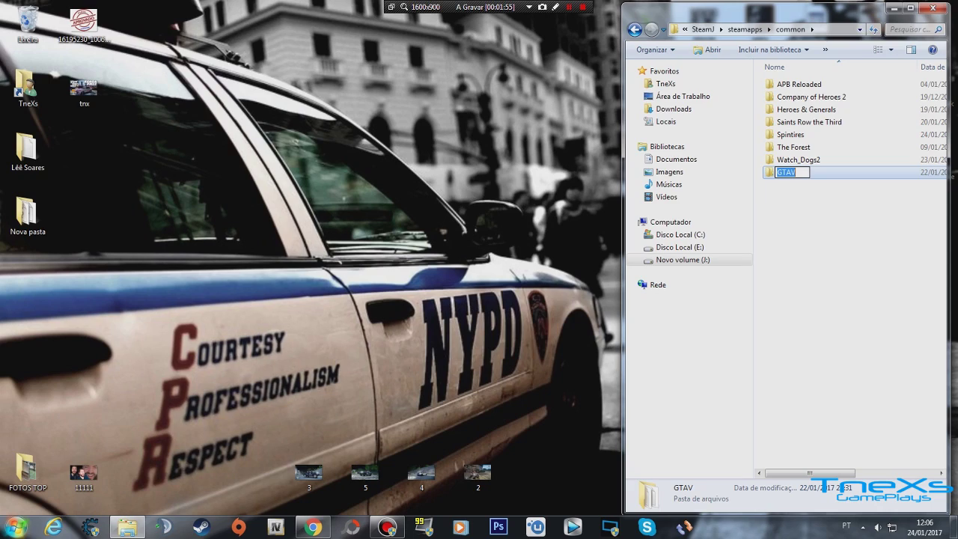
text(Grand Theft Auto V)
key(Return)
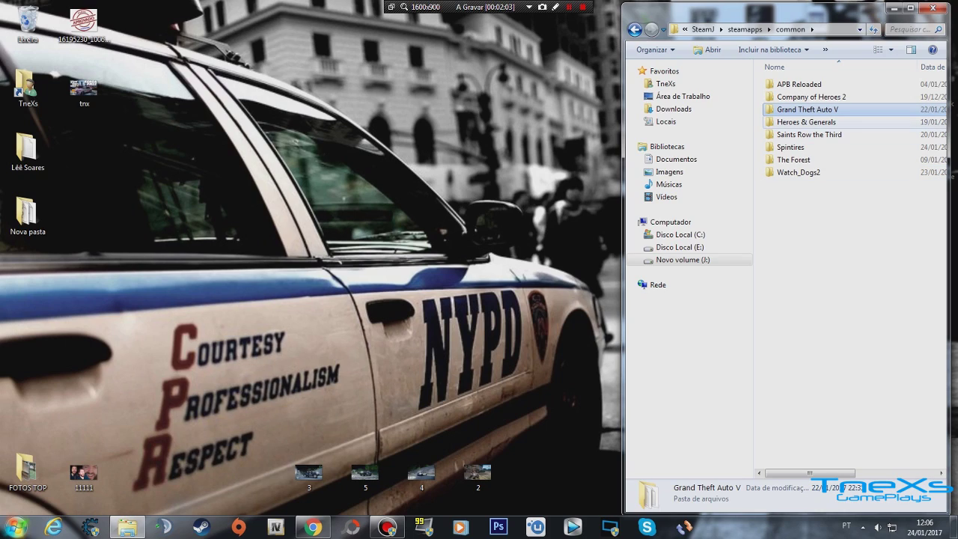
- Rename the Grand Theft Auto V folder in steamapps as GTAV
click(745, 29)
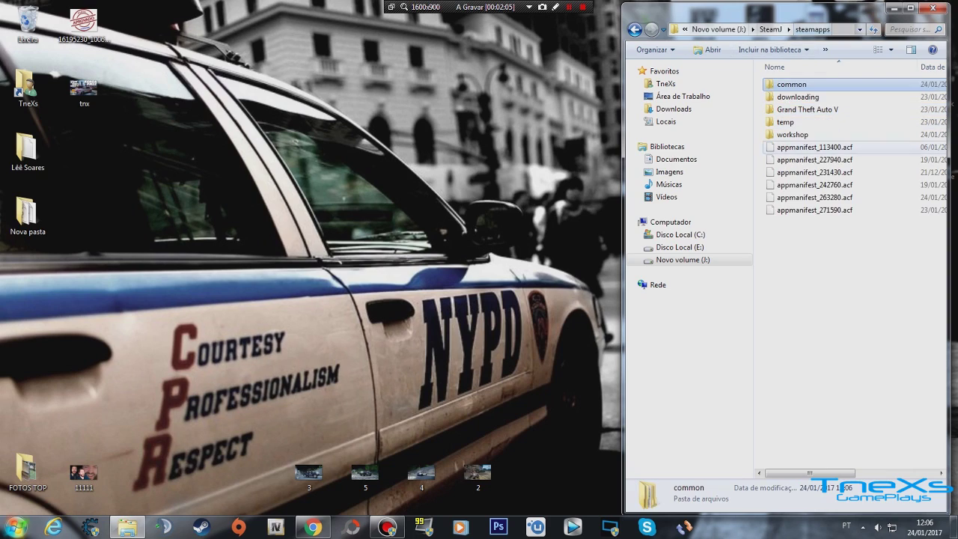
click(808, 110)
key(F2)
text(GTAV)
key(Return)
- Check the contents of the Grand Theft Auto V folder in common, then return to the common folder
double_click(792, 85)
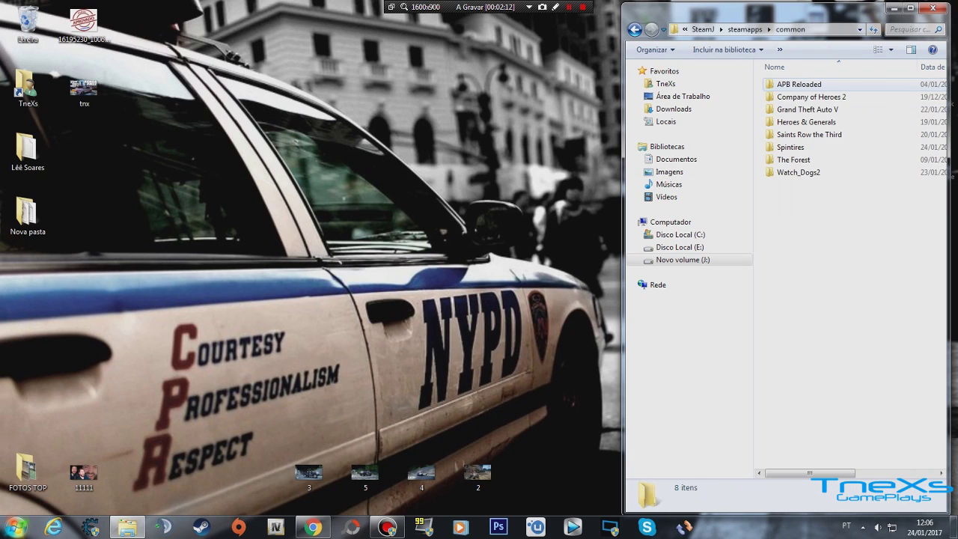
click(808, 110)
double_click(808, 110)
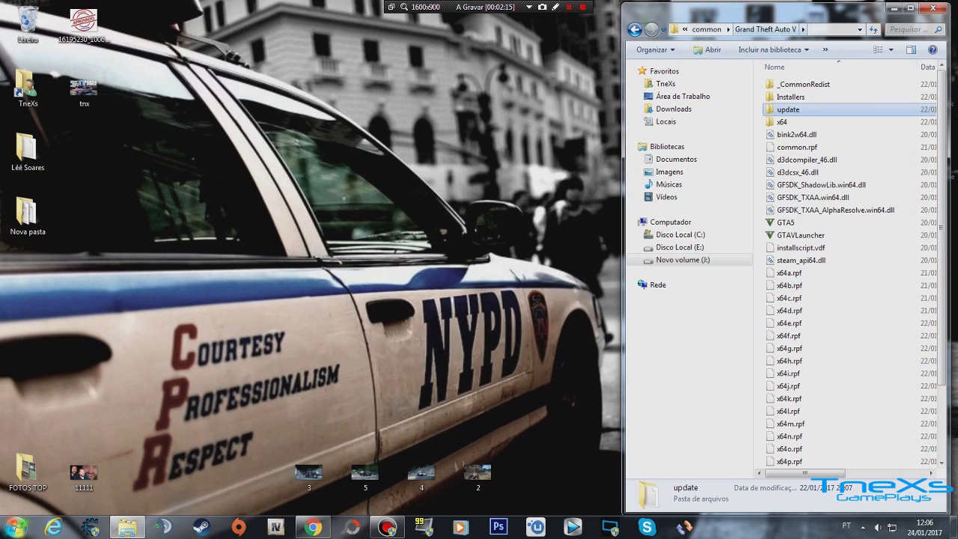
key(BackSpace)
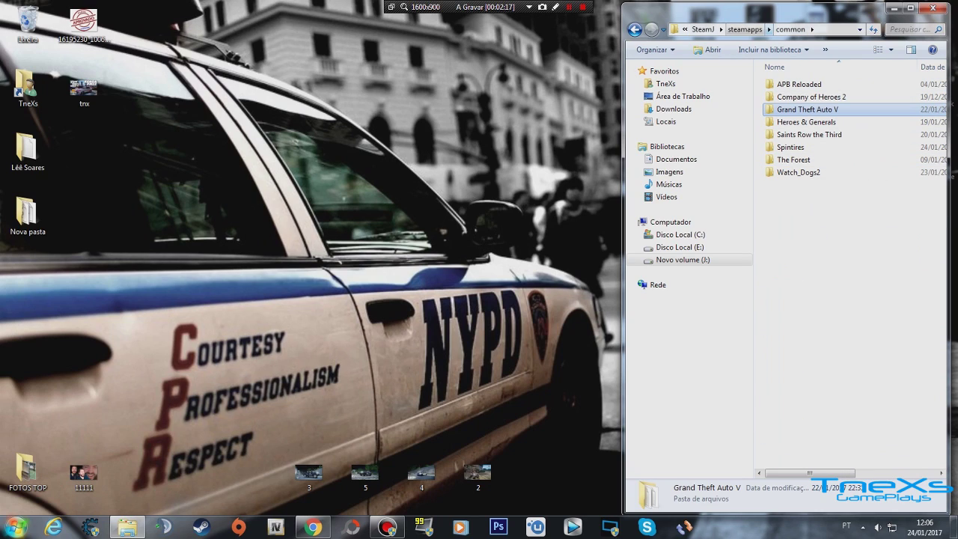
- Move the Grand Theft Auto V folder from common up into the steamapps folder by cutting and pasting it
click(746, 30)
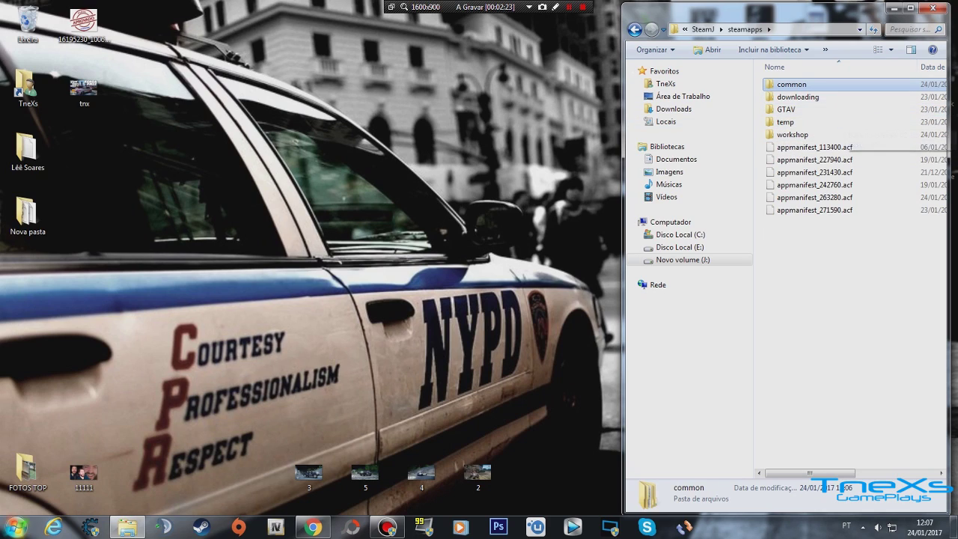
key(Return)
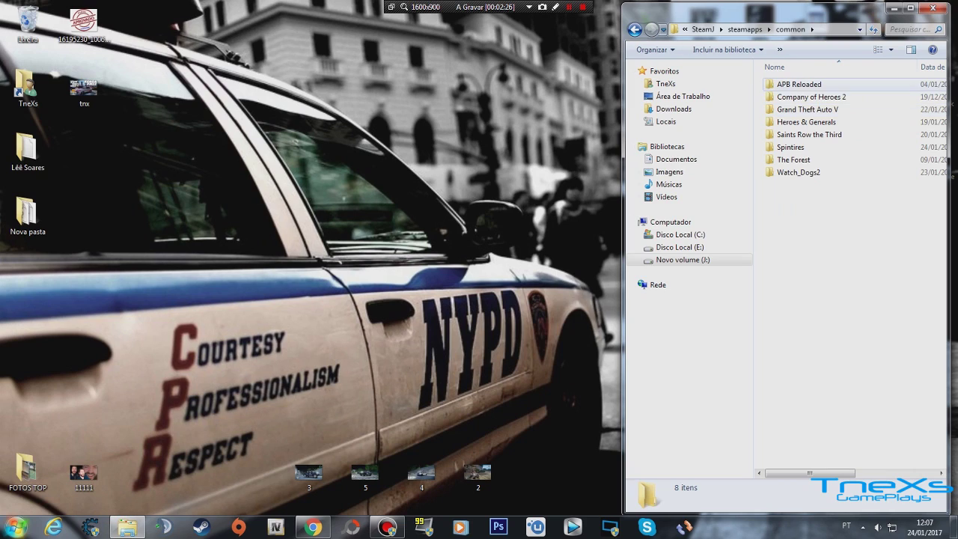
right_click(809, 110)
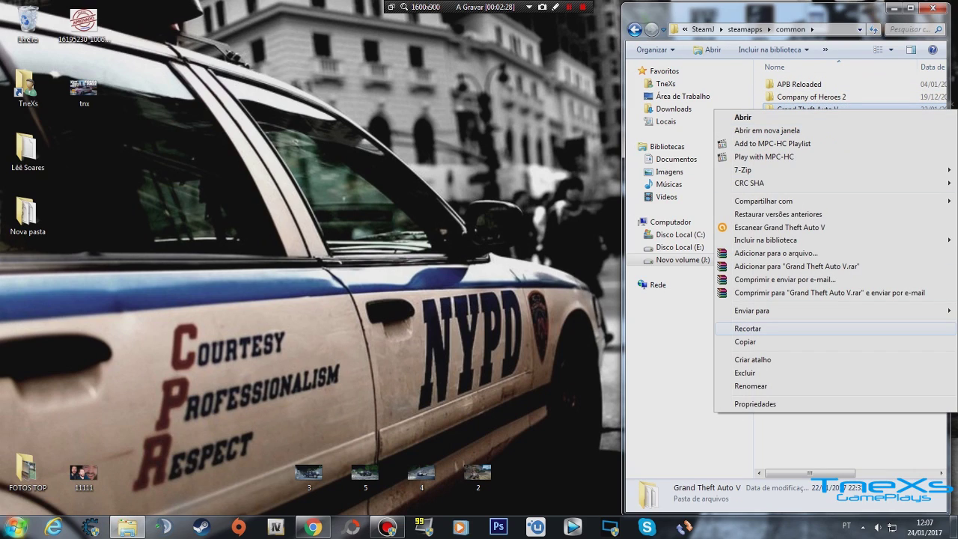
click(748, 329)
key(BackSpace)
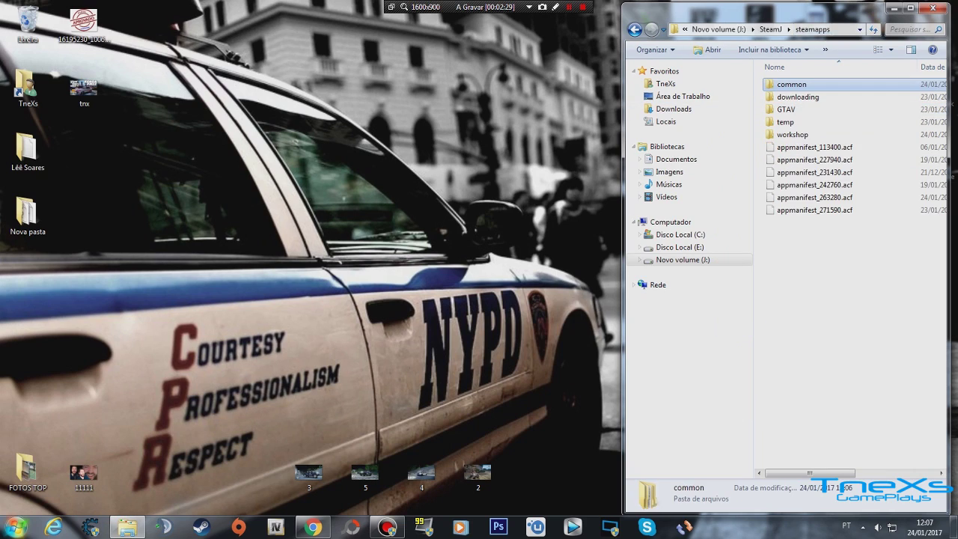
right_click(808, 260)
click(831, 345)
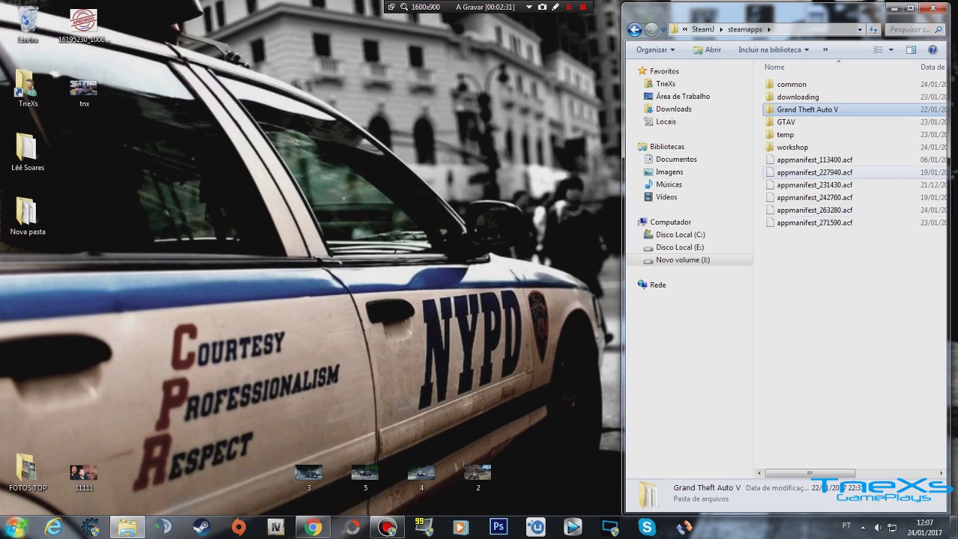
- Cut the GTAV folder from steamapps and paste it into the common folder
right_click(786, 122)
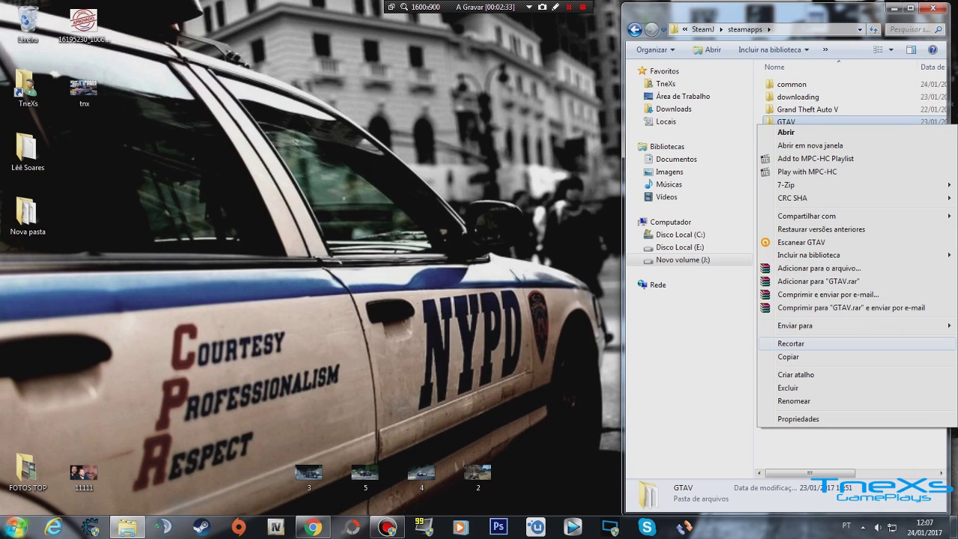
click(790, 343)
double_click(791, 84)
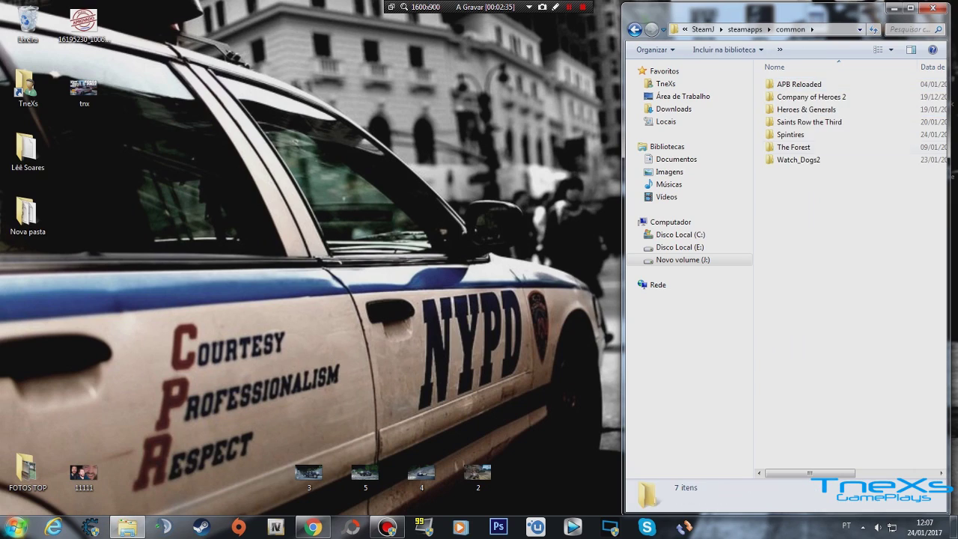
right_click(809, 188)
click(837, 270)
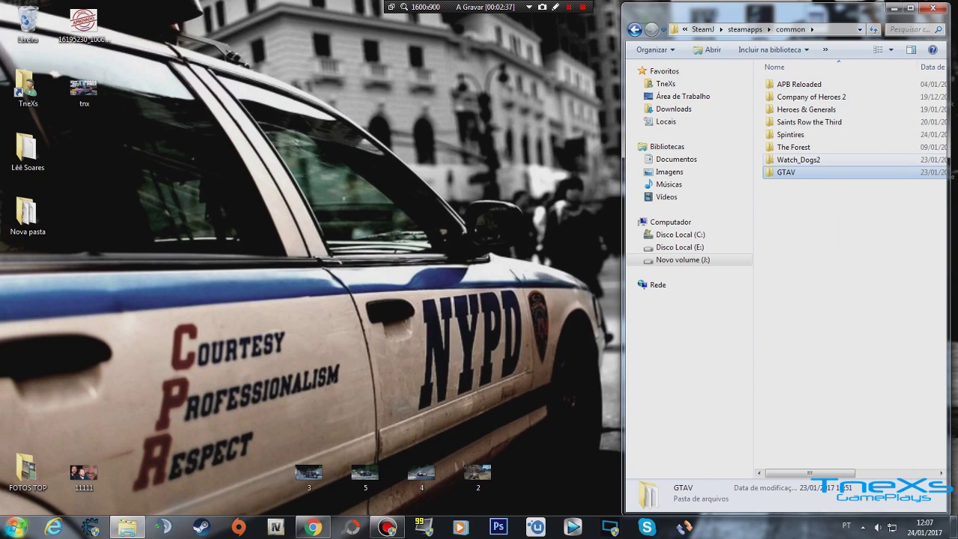
- Copy the name of the Grand Theft Auto V folder in steamapps, and rename that folder as GTAV
click(635, 30)
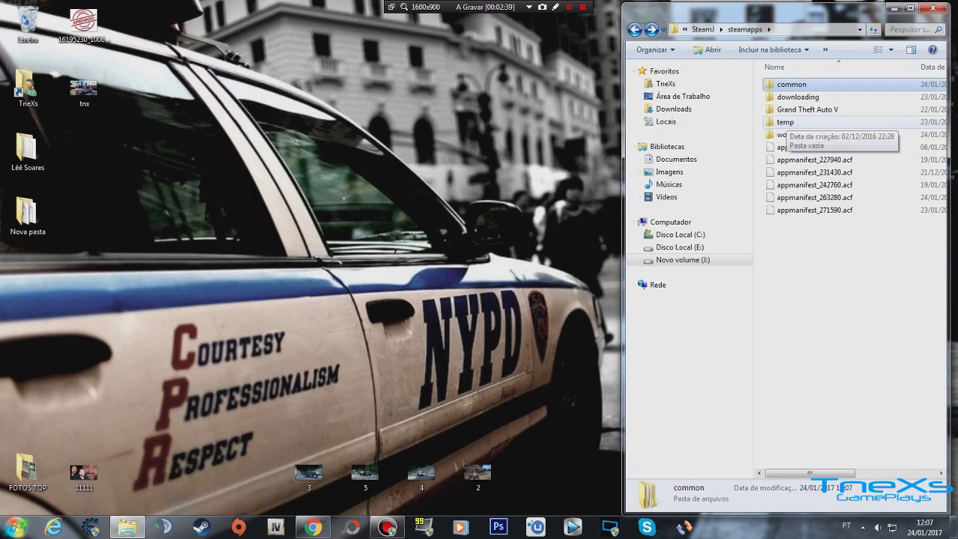
click(803, 110)
key(F2)
key(ctrl+c)
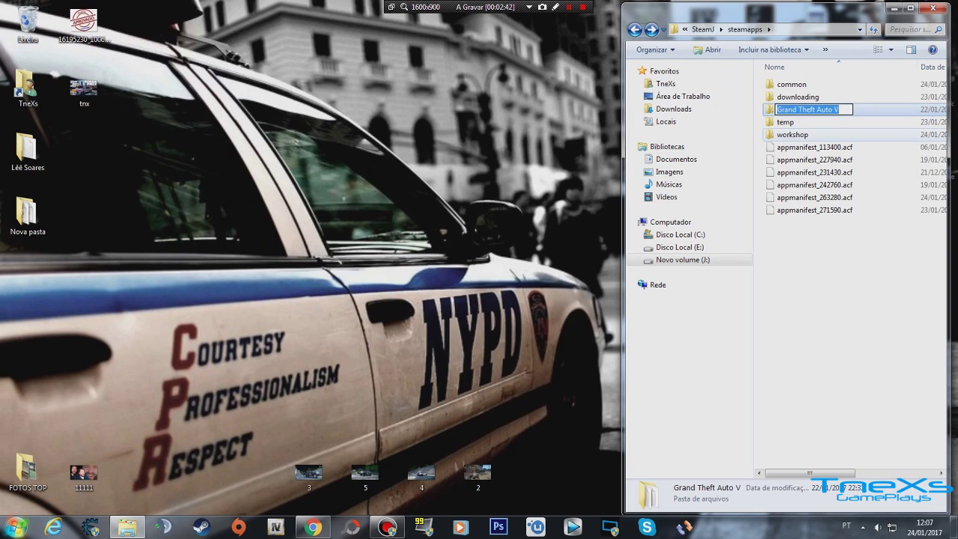
text(GTAV)
key(Return)
- Rename the GTAV folder in common as Grand Theft Auto V using the copied name, and check the steamapps folder
double_click(792, 84)
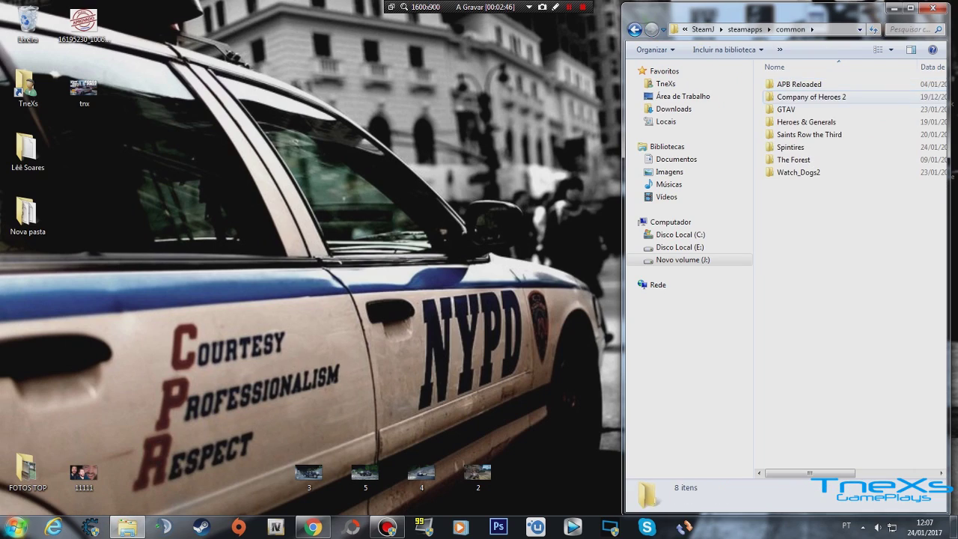
click(786, 109)
key(F2)
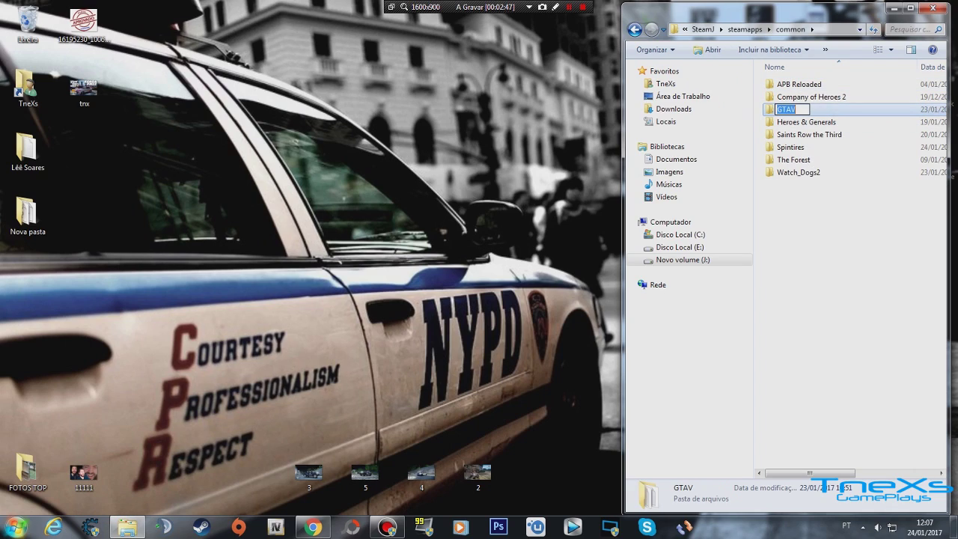
key(ctrl+v)
key(Return)
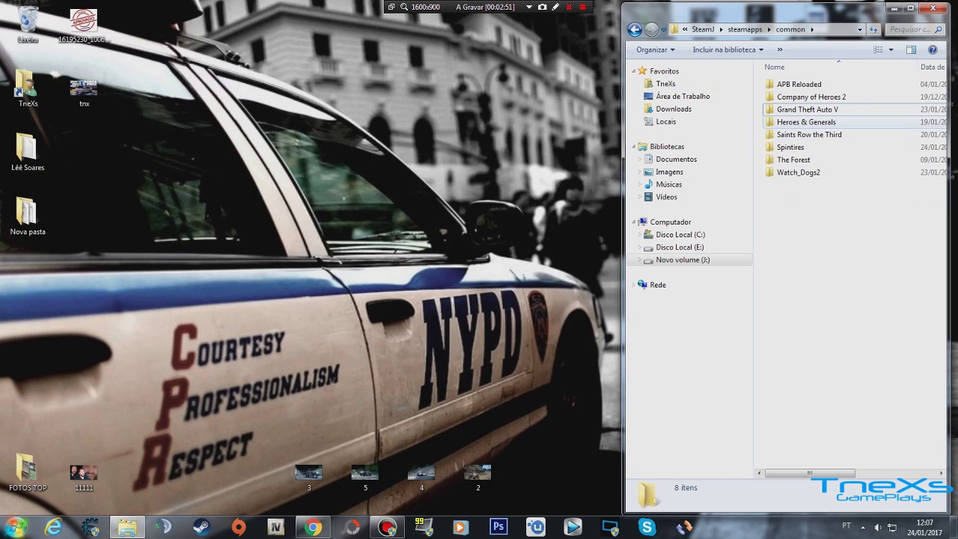
click(745, 30)
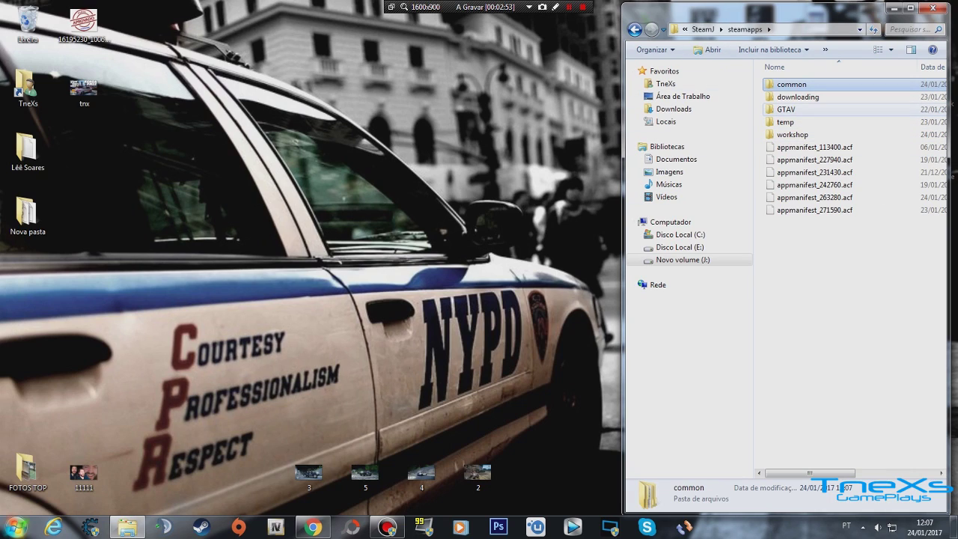
double_click(792, 84)
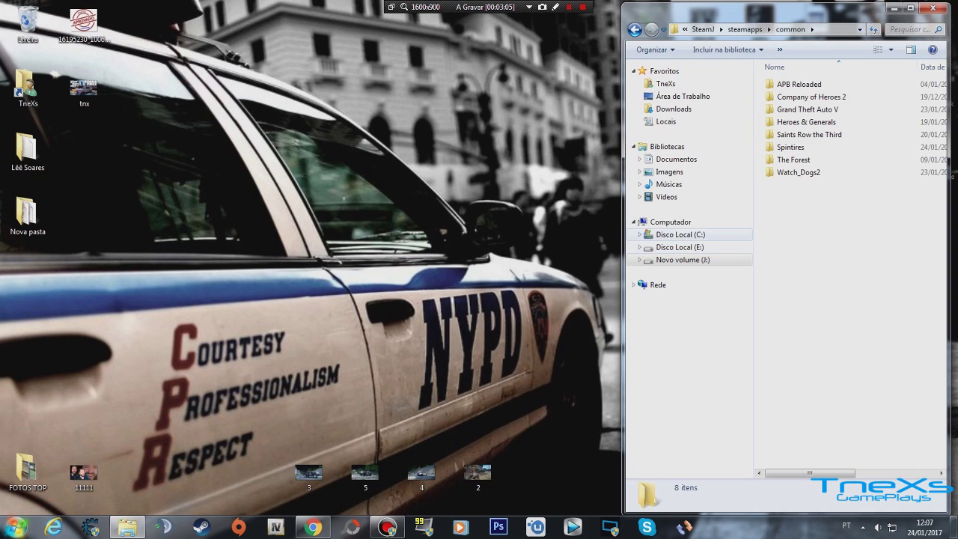
- Check the GTAV folder in steamapps under Arquivos de Programas (x86)\Steam on drive C:, and delete it
click(681, 235)
double_click(805, 110)
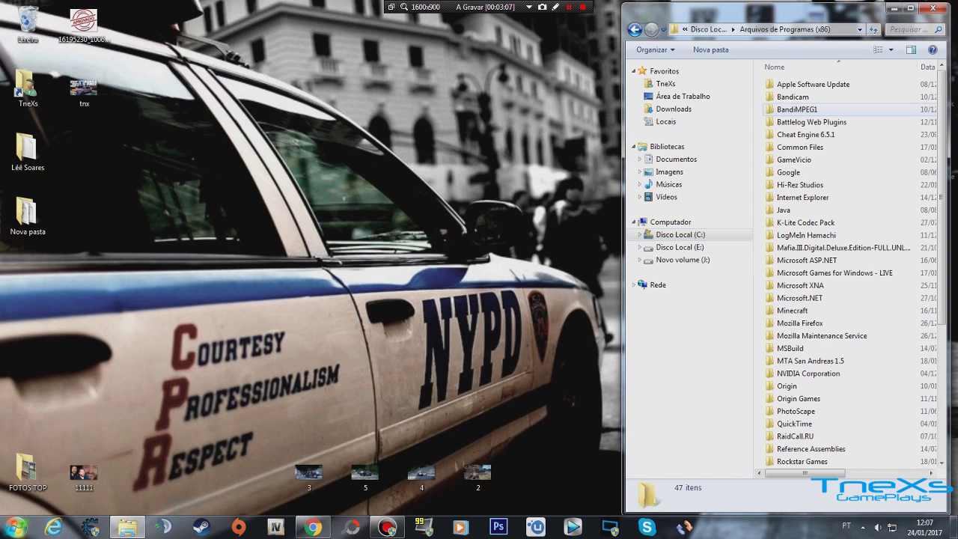
scroll(805, 185, down, 4)
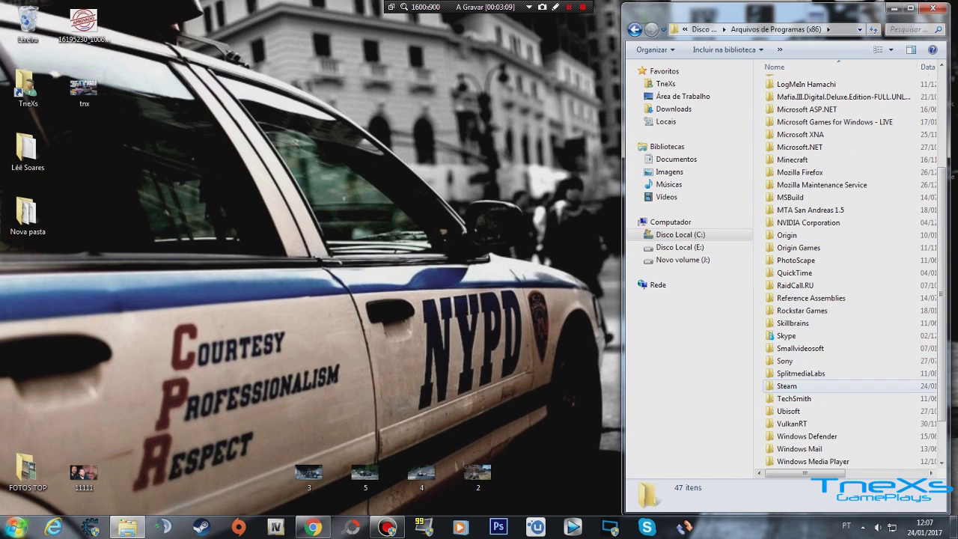
double_click(787, 385)
double_click(790, 323)
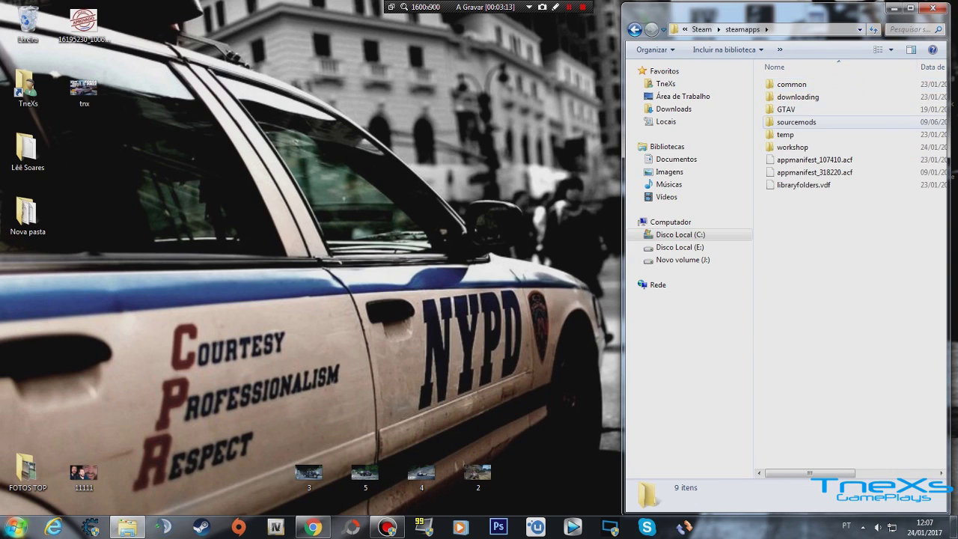
double_click(787, 110)
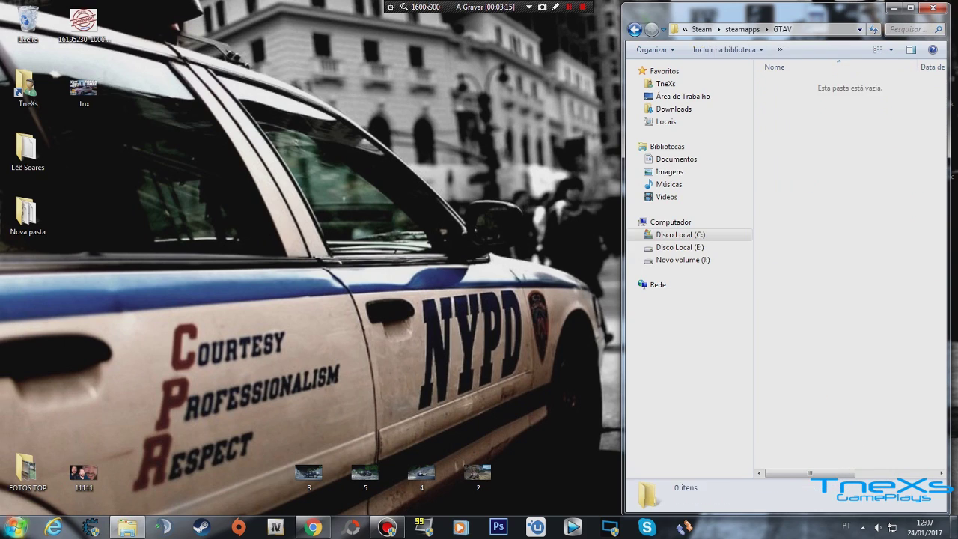
key(BackSpace)
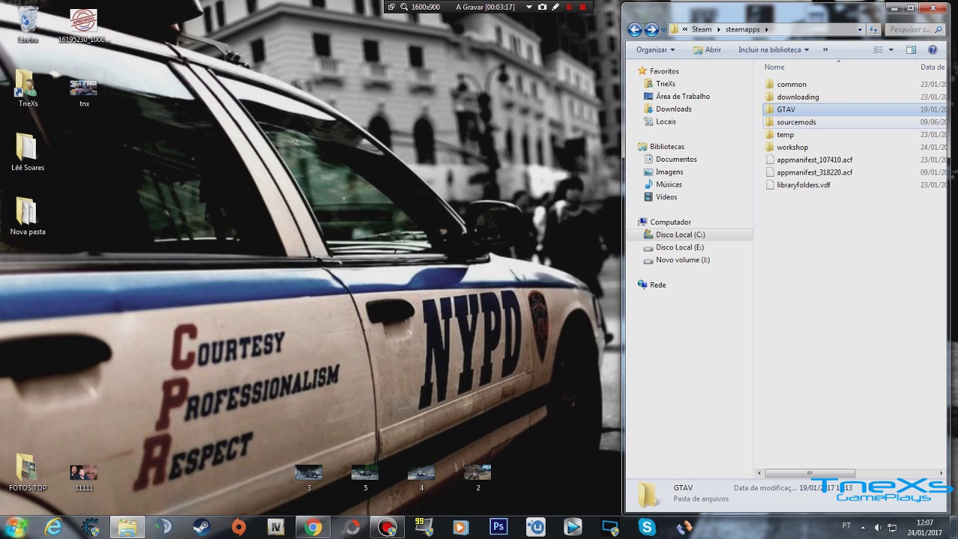
right_click(771, 108)
click(788, 368)
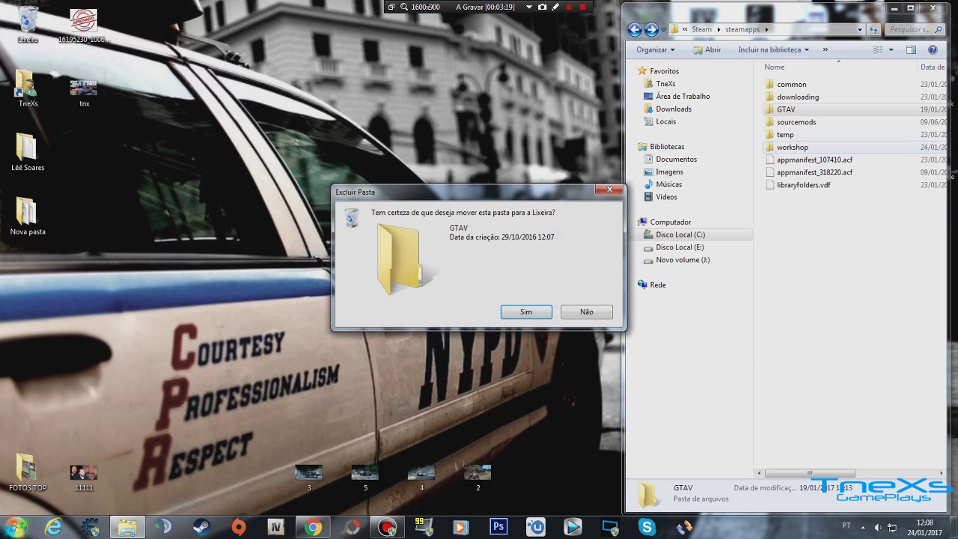
key(Return)
- Check the Grand Thef Auto V folder in drive C:'s Steam common folder, and delete it
double_click(792, 85)
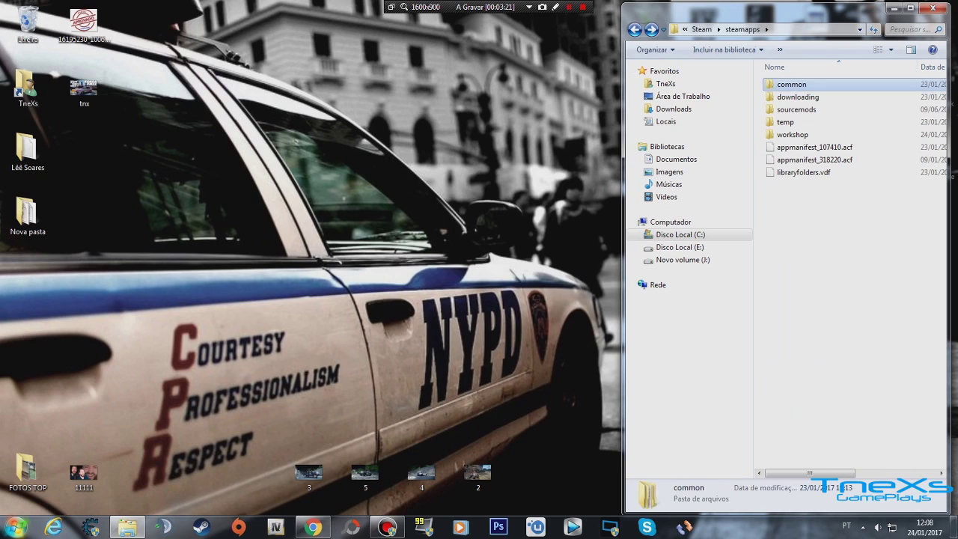
key(Return)
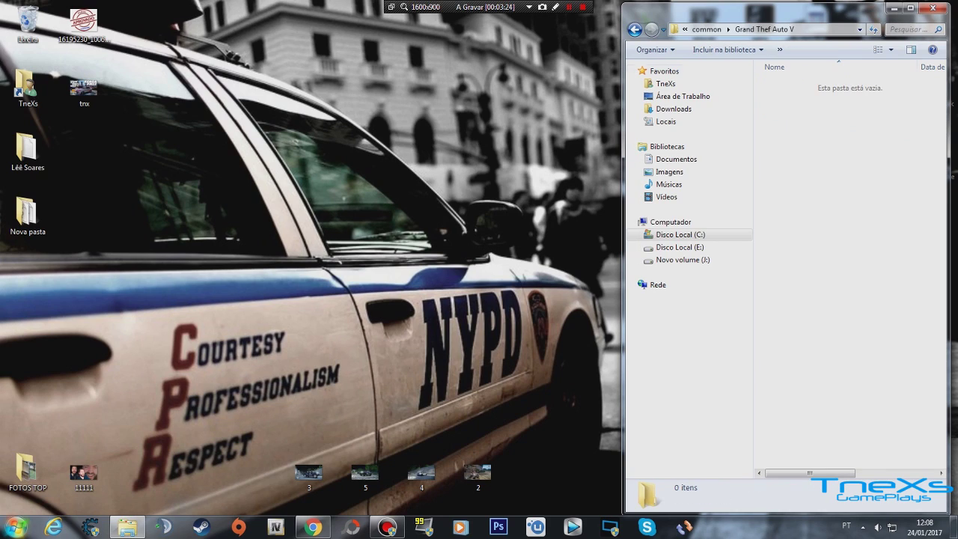
click(635, 29)
right_click(807, 109)
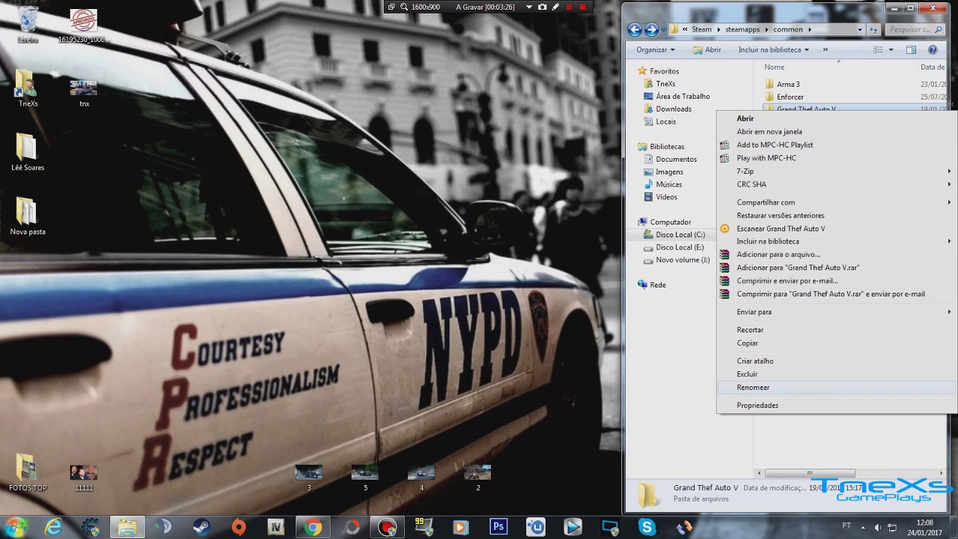
click(794, 374)
key(Return)
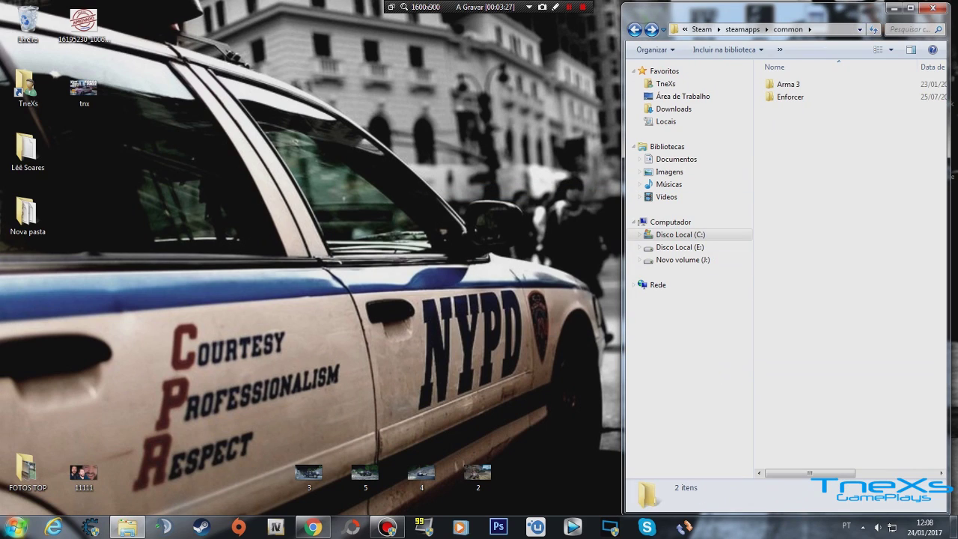
- Examine the contents of the Grand Theft Auto V folder in Steam's Backups, and return to the Steam folder
key(BackSpace)
key(BackSpace)
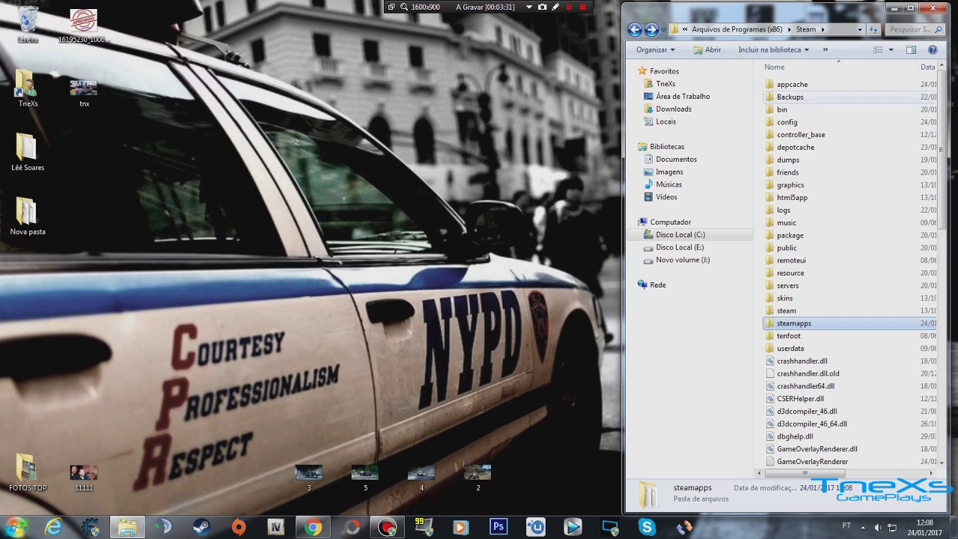
double_click(791, 97)
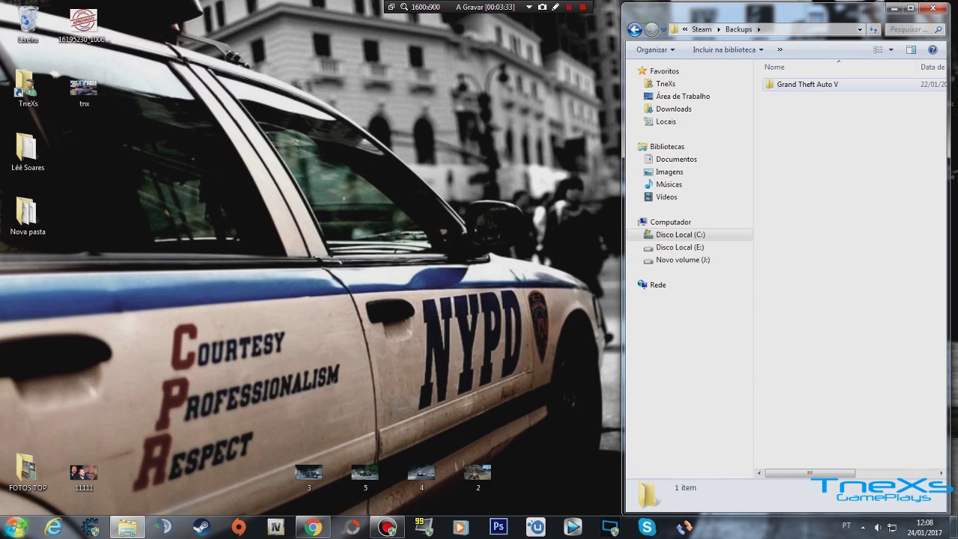
double_click(808, 84)
scroll(788, 322, down, 15)
scroll(788, 323, down, 9)
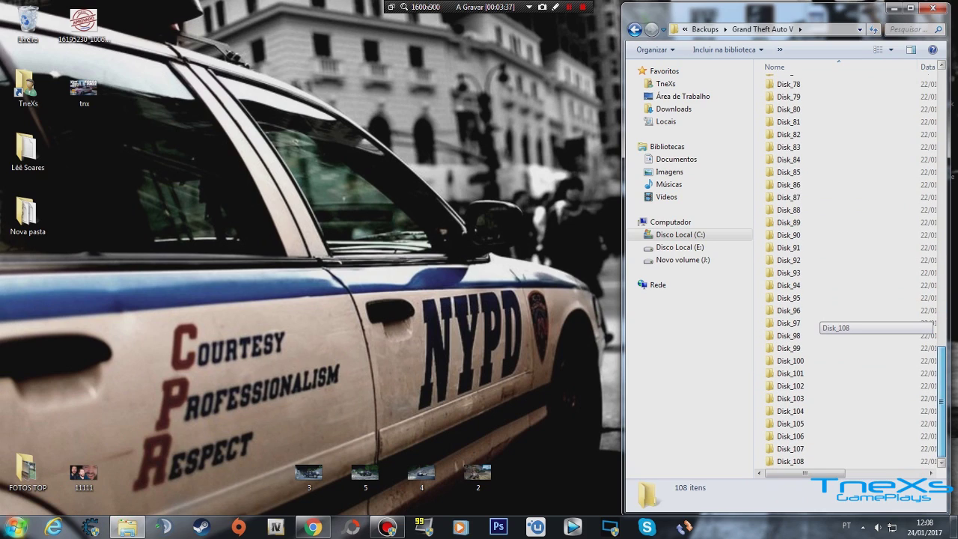
drag(942, 402, 942, 145)
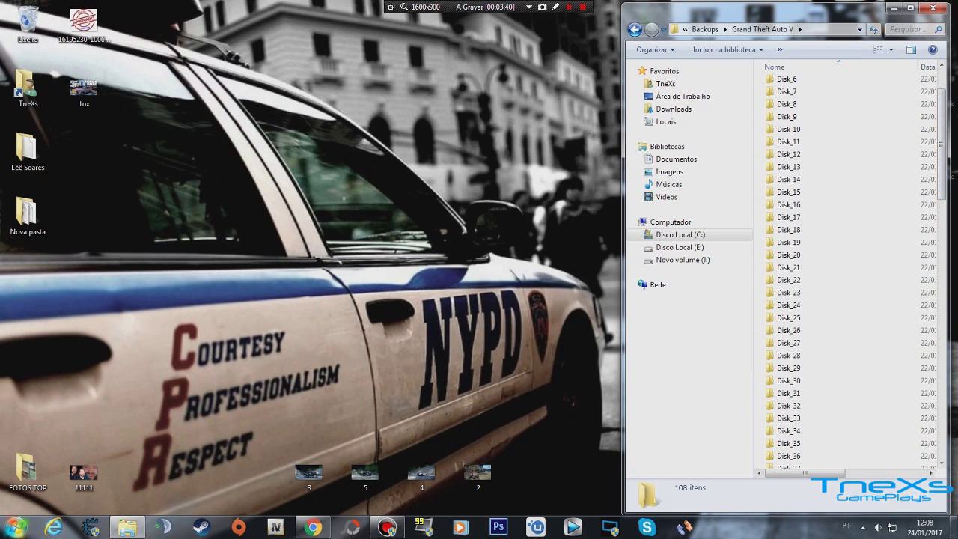
click(635, 30)
click(635, 29)
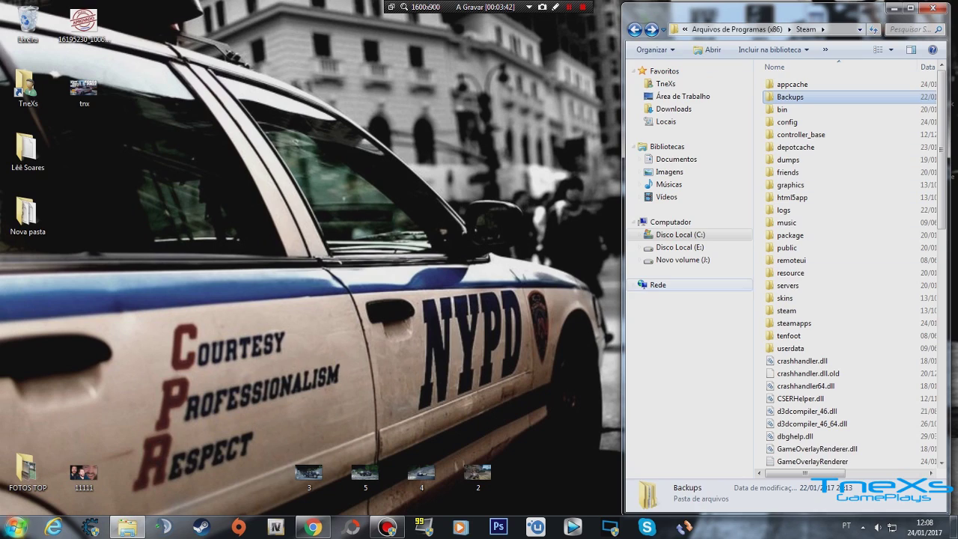
- Open the Grand Theft Auto V folder in SteamJ\steamapps\common on drive J: to view its files
click(683, 260)
double_click(788, 147)
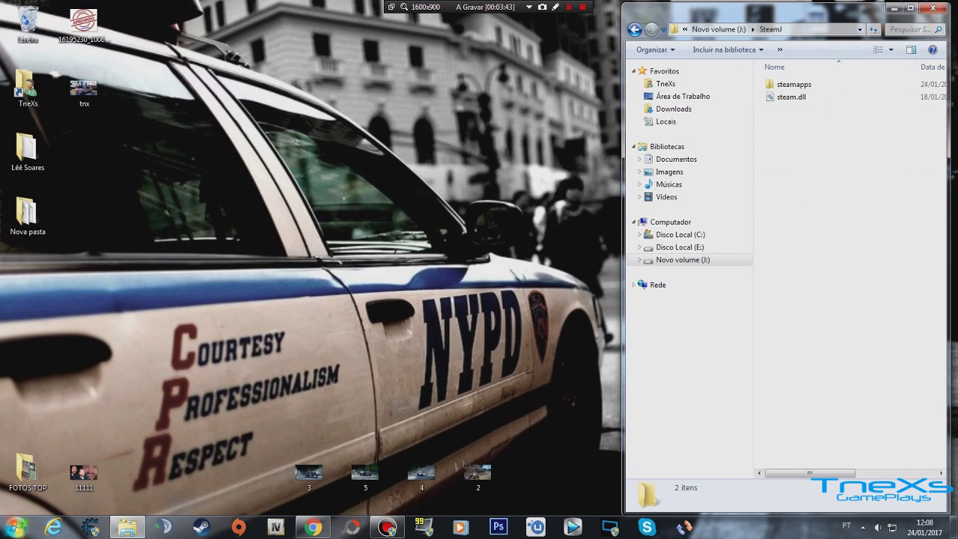
double_click(792, 84)
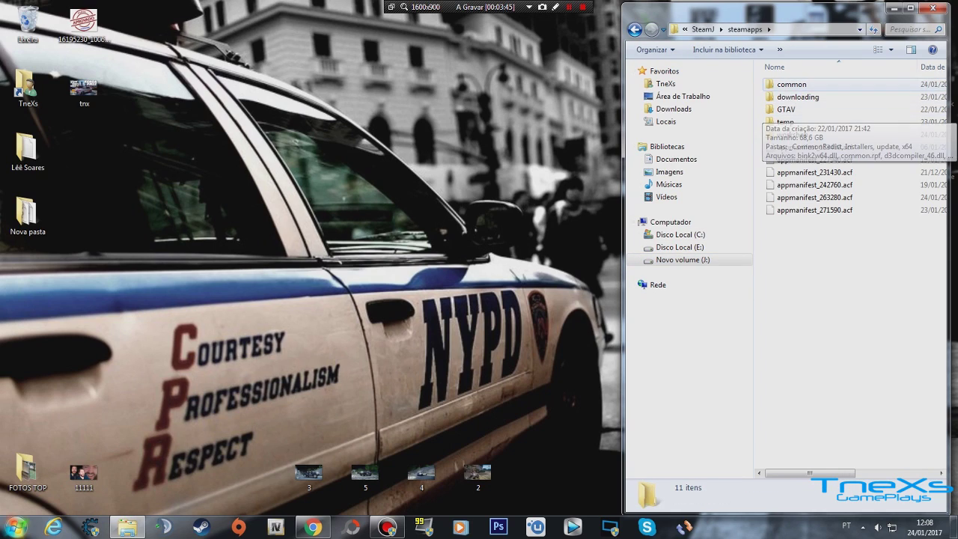
double_click(793, 84)
click(807, 109)
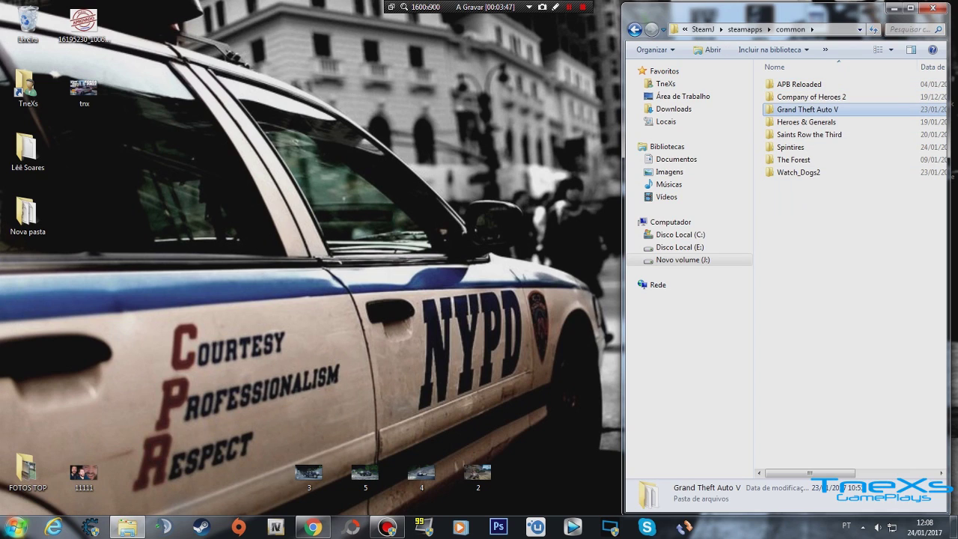
double_click(808, 110)
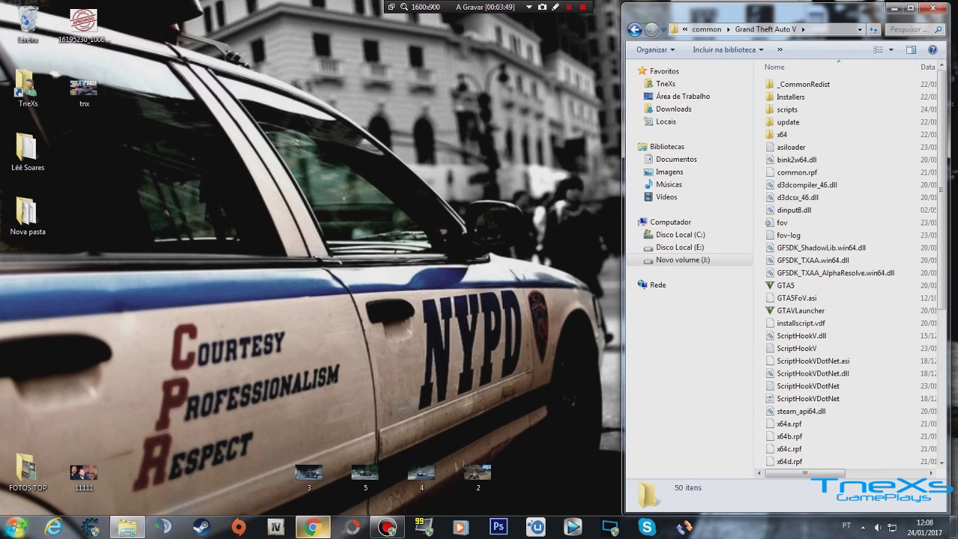
- Switch to Chrome to view the LSPDFR page on lcpdfr.com
click(313, 527)
key(alt+Tab)
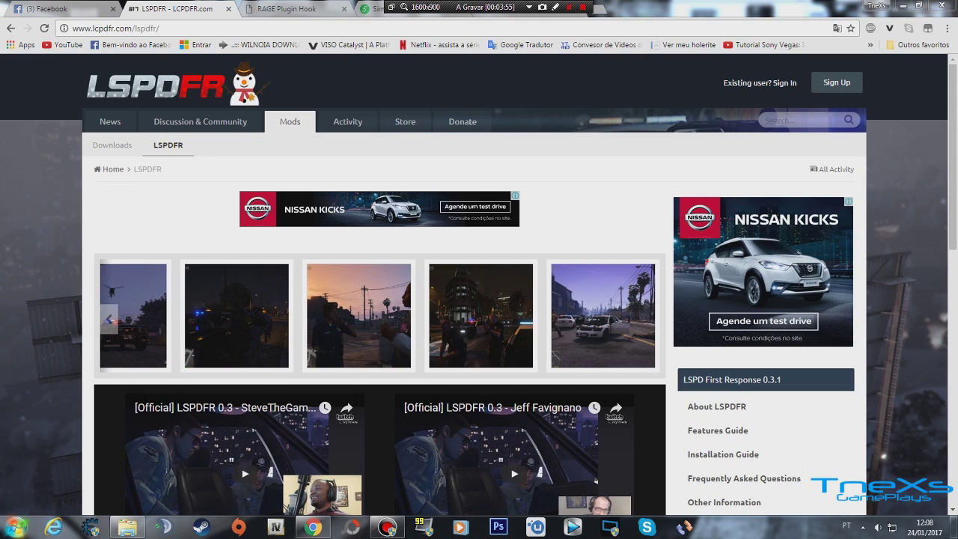
- Search Google for "lspd" and open the LSPDFR page on LCPDFR.com from the results
drag(486, 7, 724, 7)
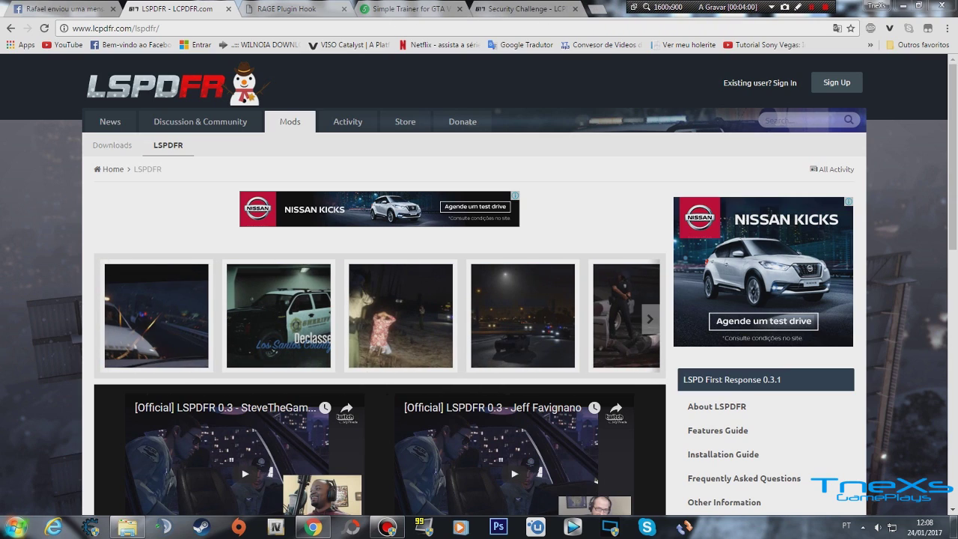
click(117, 28)
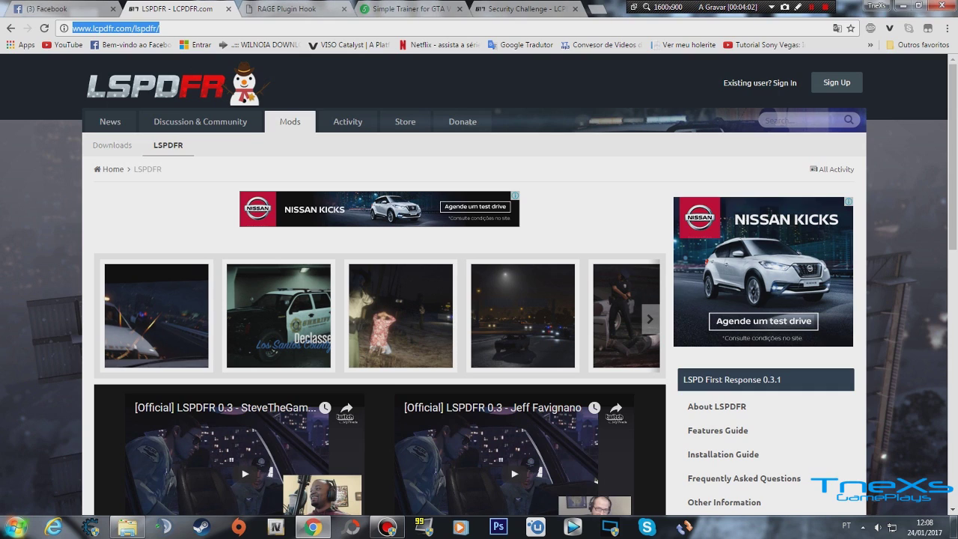
text(lspdfr)
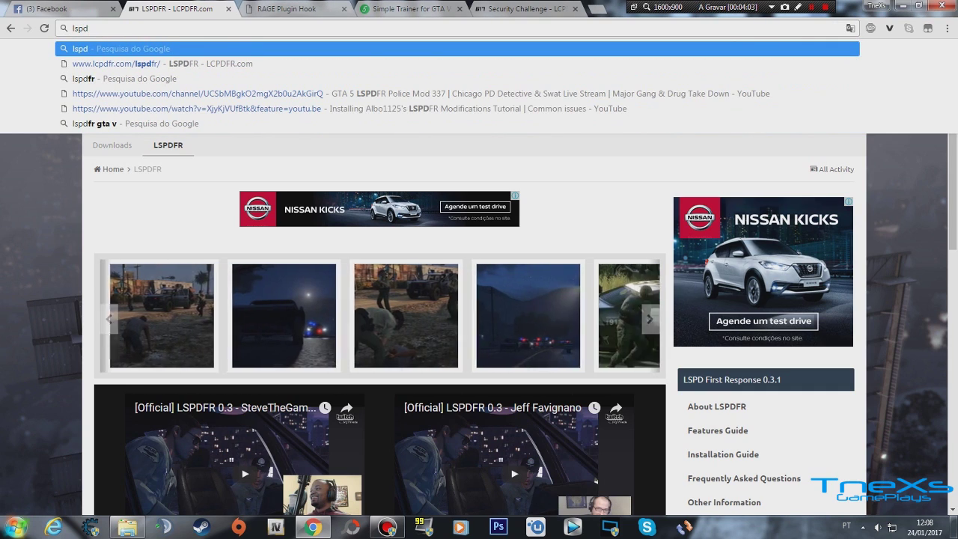
key(Return)
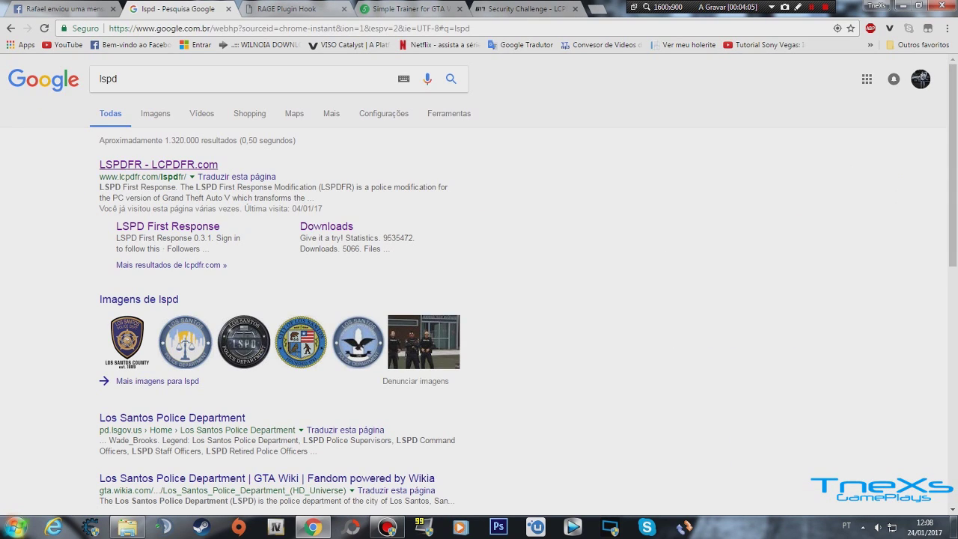
click(158, 164)
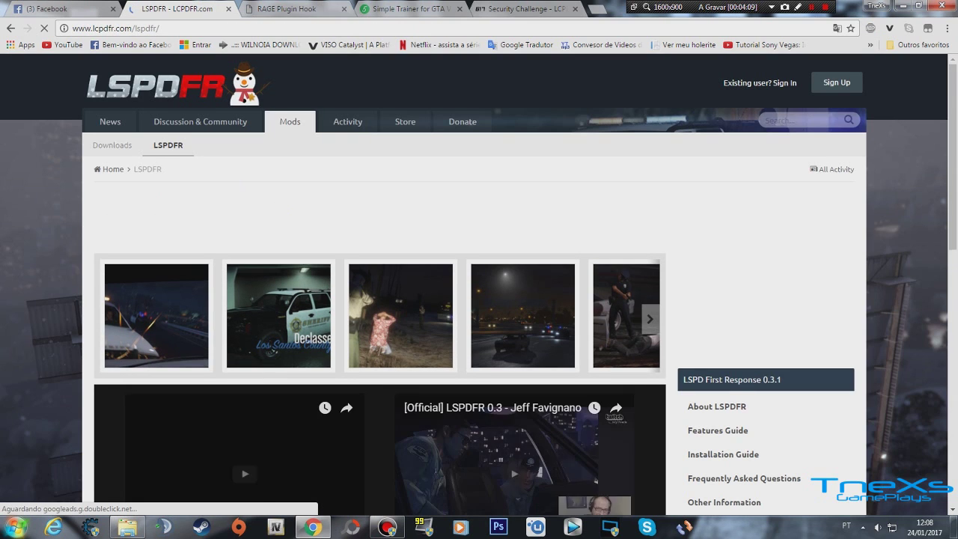
- Look through the LSPDFR page and open the LSPD First Response download entry
scroll(479, 300, down, 5)
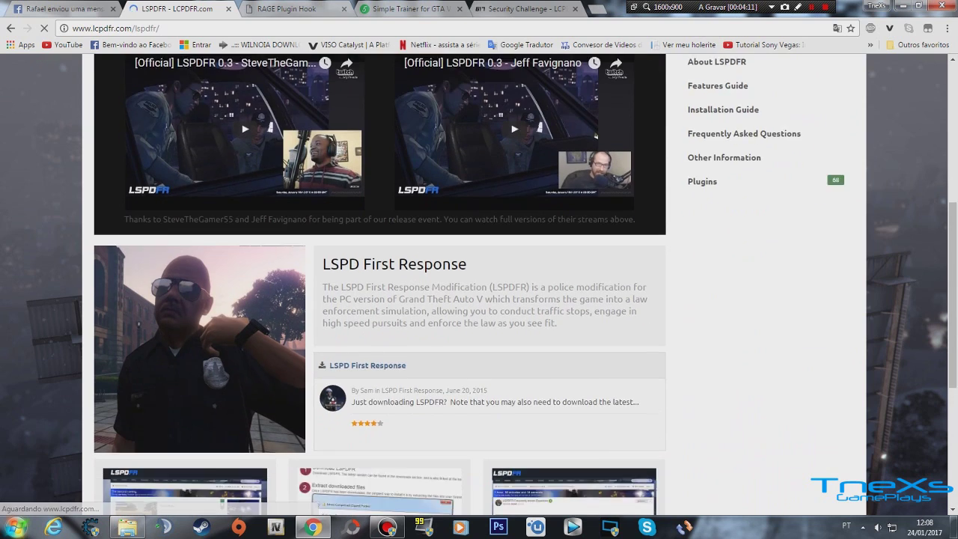
scroll(480, 285, down, 1)
scroll(479, 284, up, 7)
scroll(479, 285, down, 1)
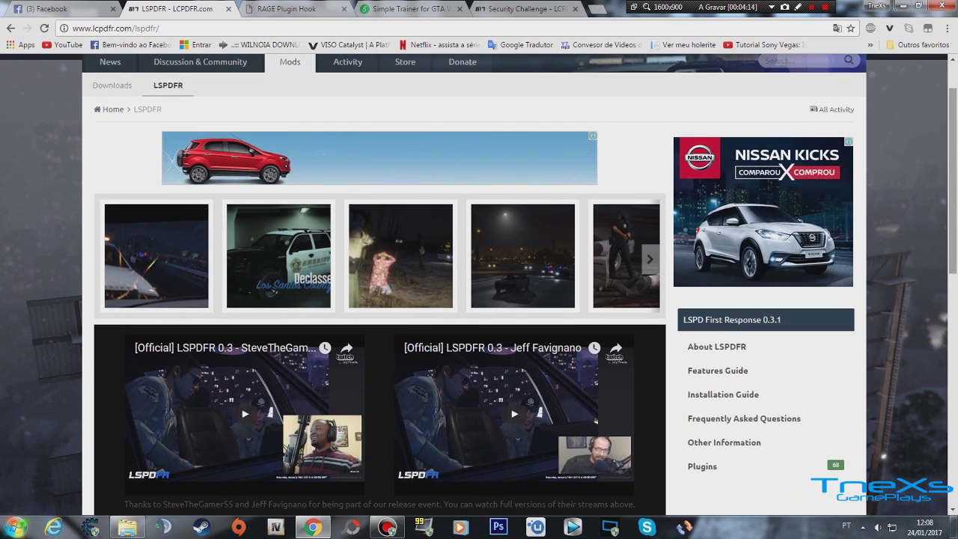
scroll(479, 299, up, 1)
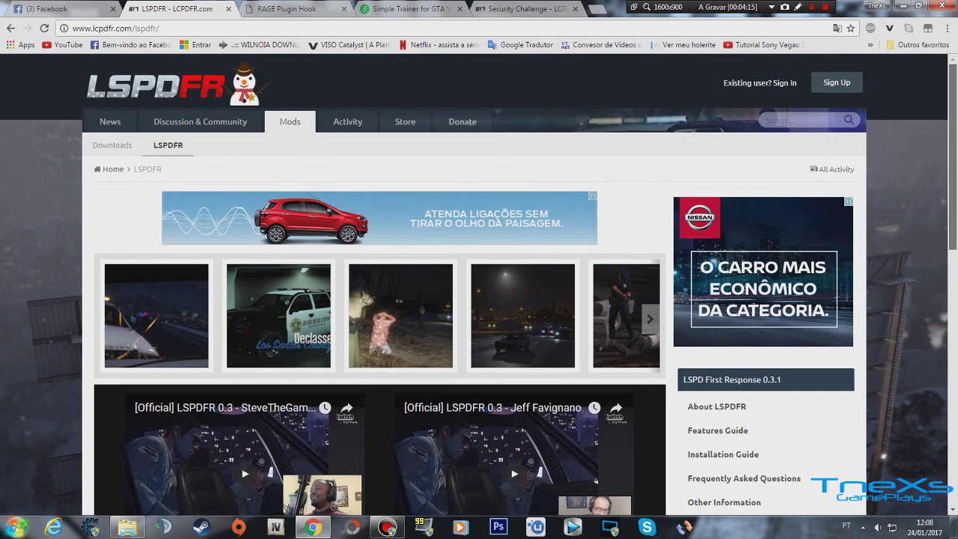
scroll(480, 299, down, 8)
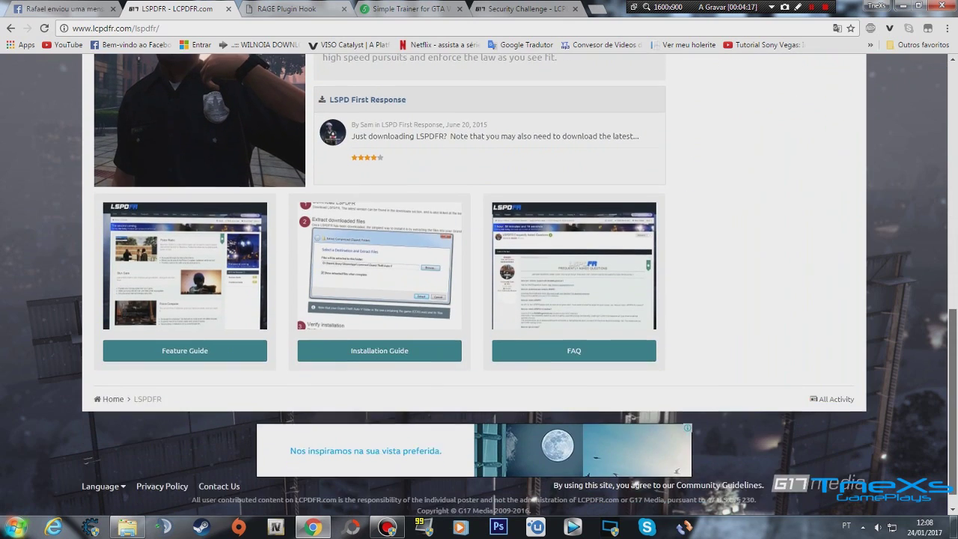
scroll(479, 300, down, 1)
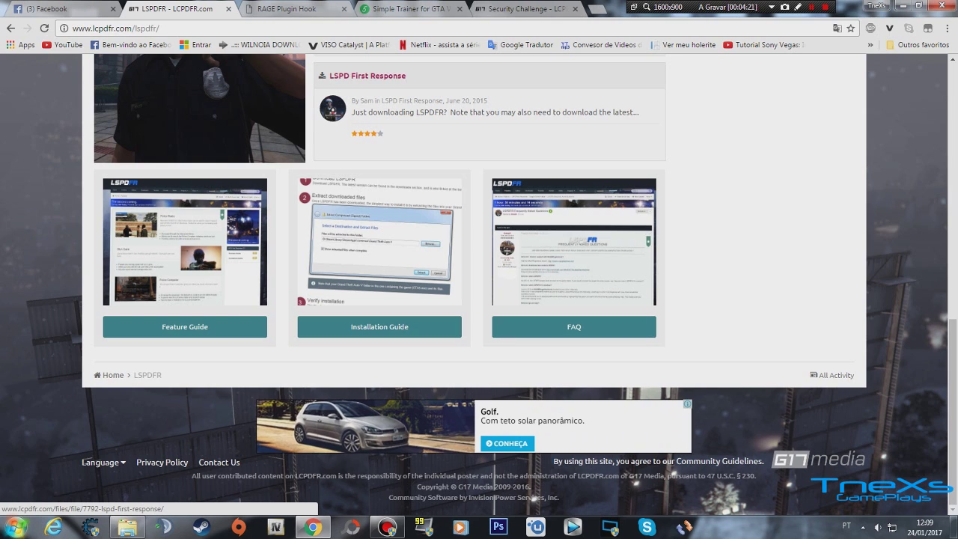
click(367, 76)
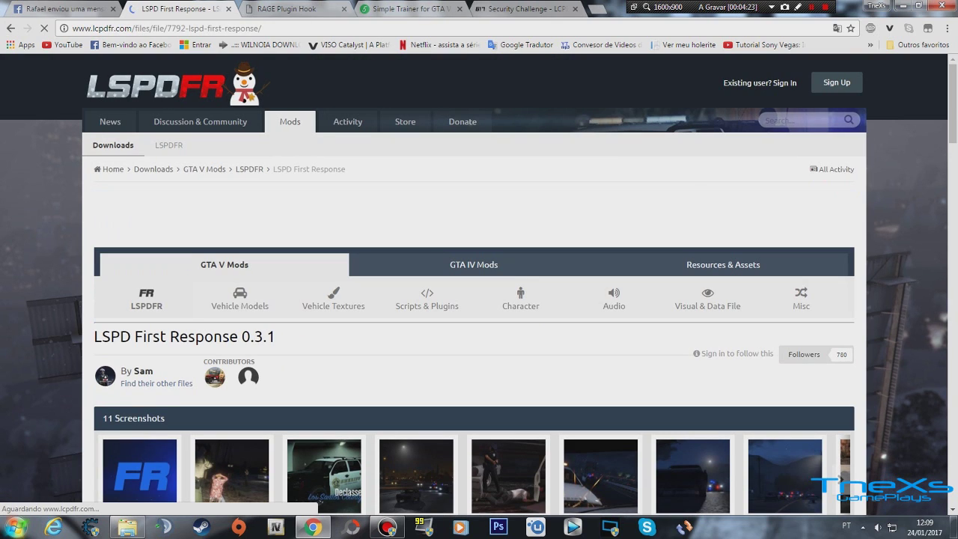
- Download LSPDFR 031 Manual Install.zip, agreeing to the terms and passing the security check, and close that page
scroll(766, 261, down, 8)
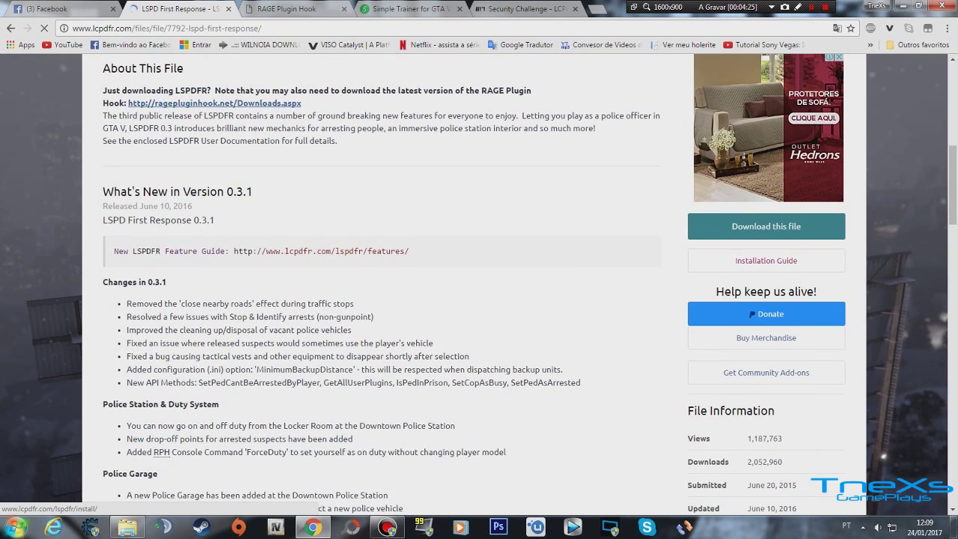
scroll(771, 254, up, 8)
scroll(805, 344, down, 5)
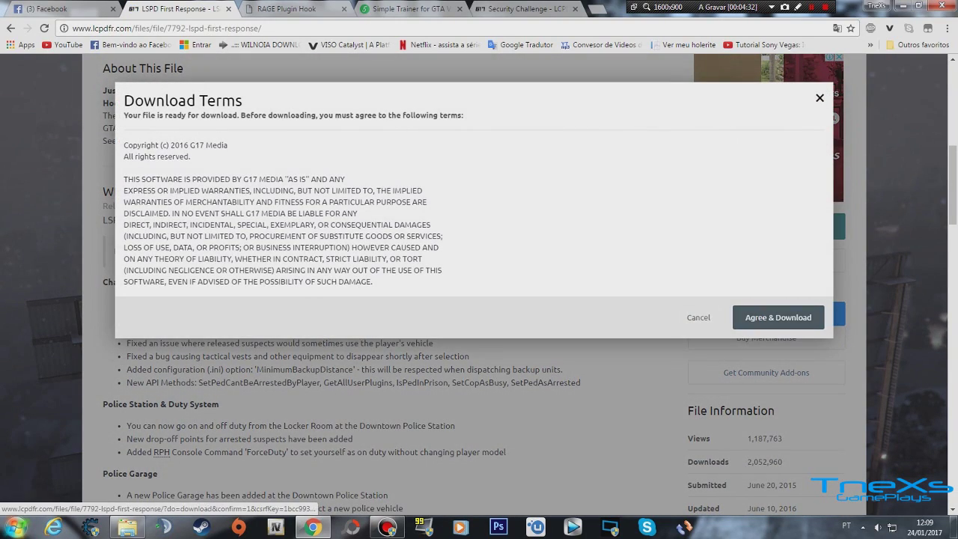
click(778, 317)
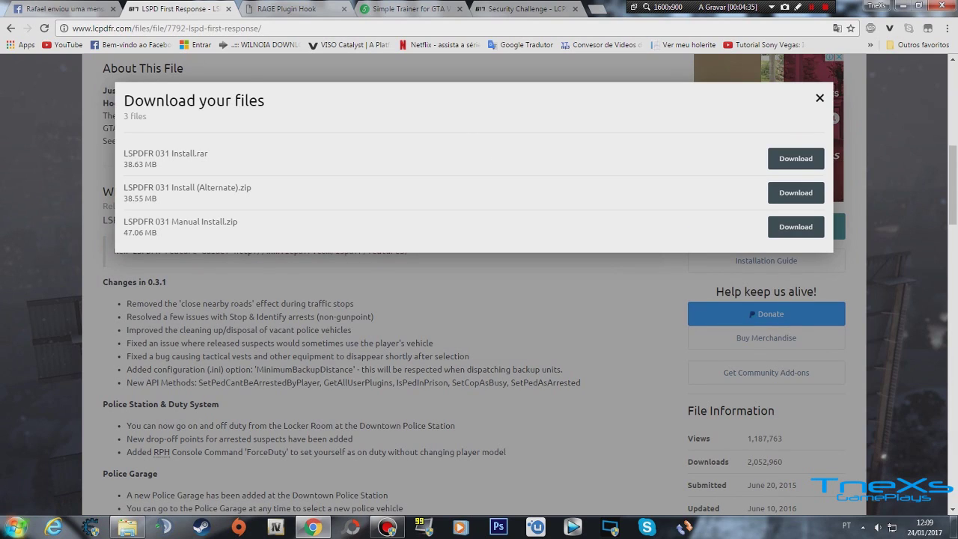
click(796, 228)
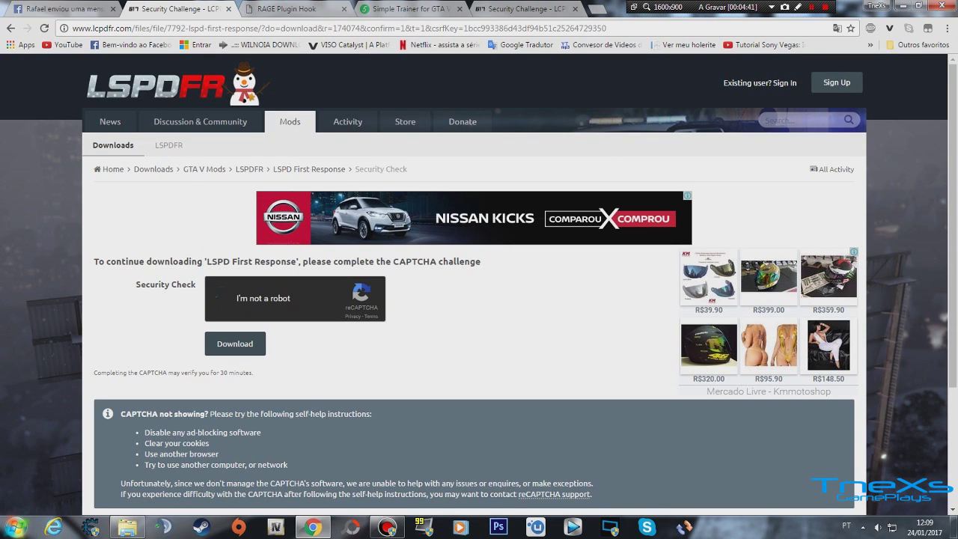
click(234, 344)
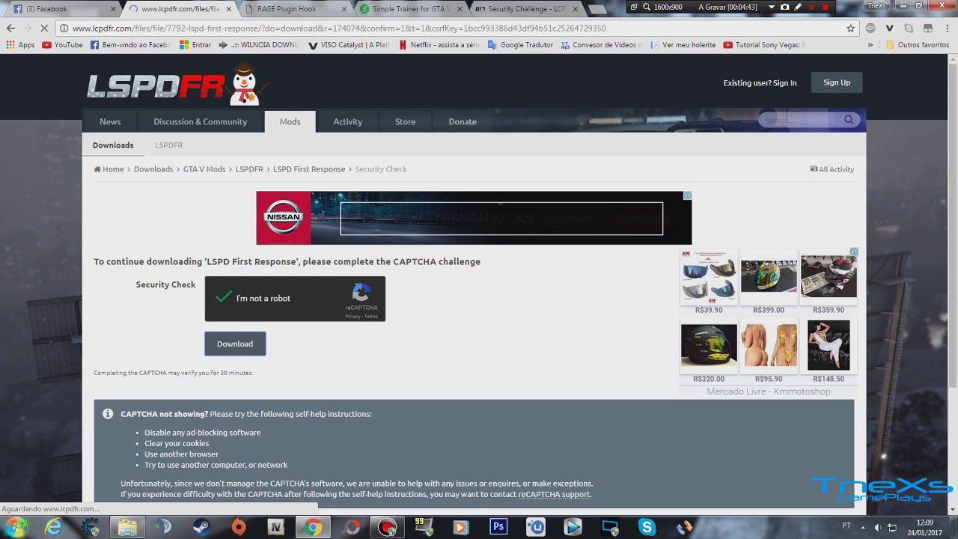
scroll(479, 300, down, 1)
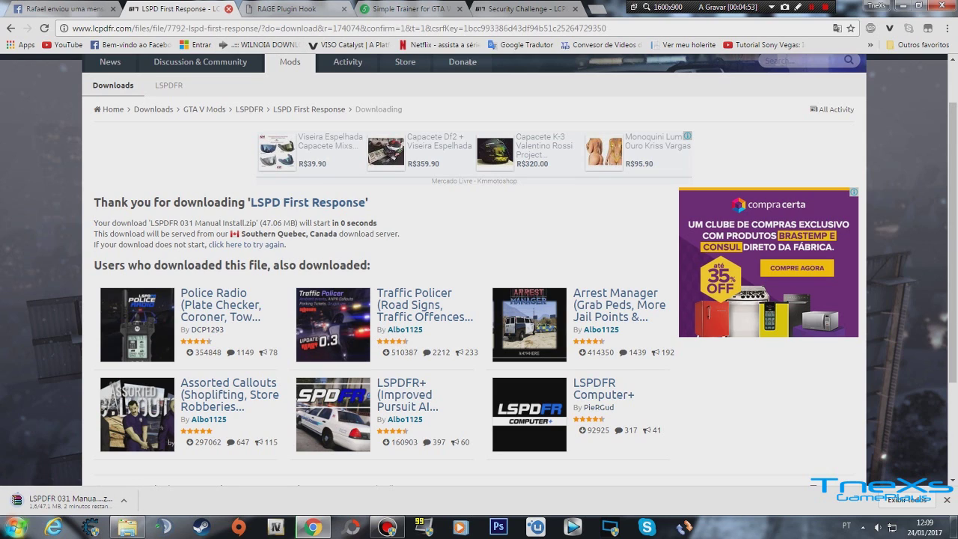
key(ctrl+w)
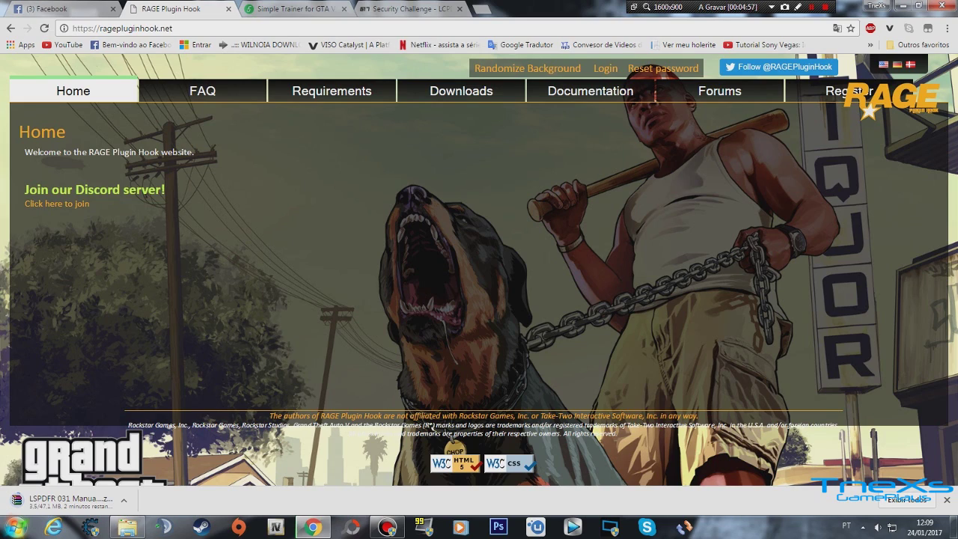
- Search Google for "RagePluginhook" and open the Downloads page of the RAGE Plugin Hook site
key(ctrl+l)
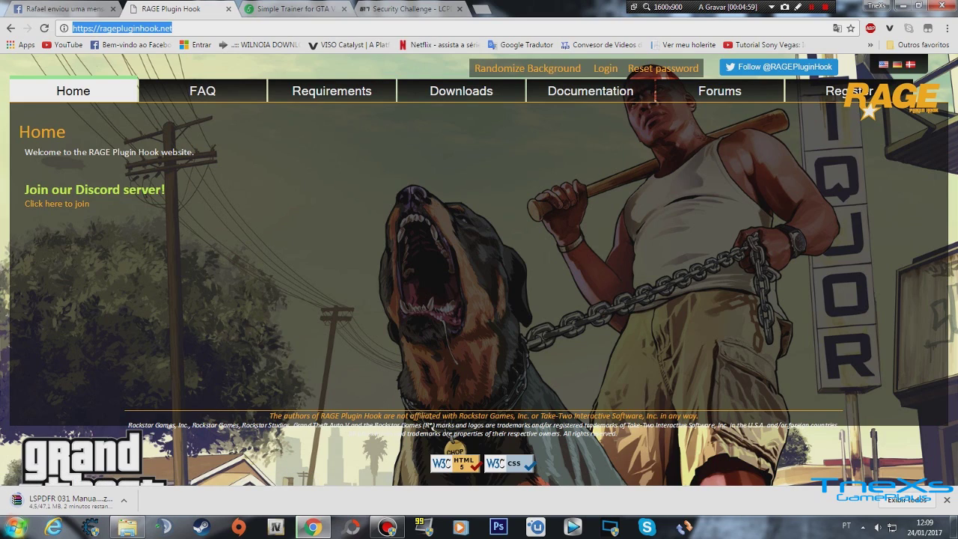
text(Ragepl)
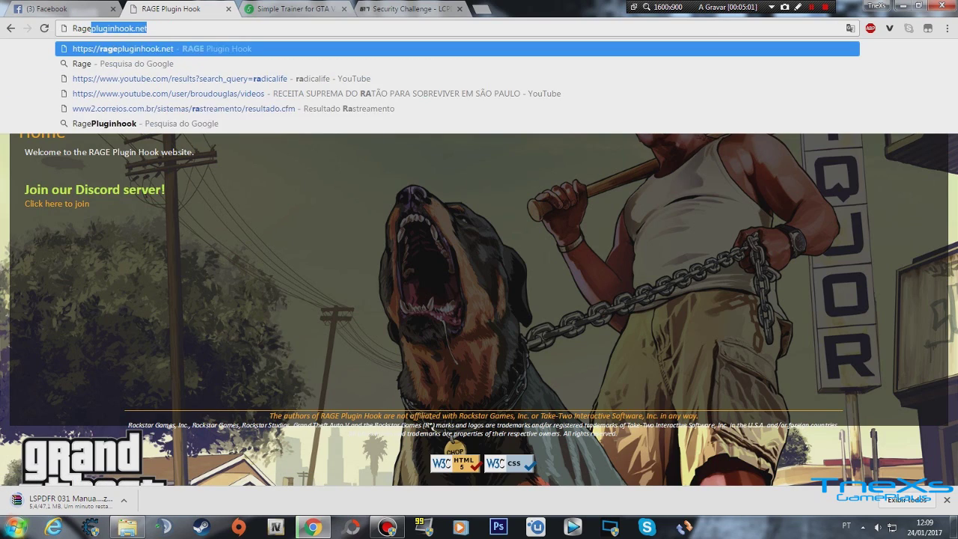
text(u)
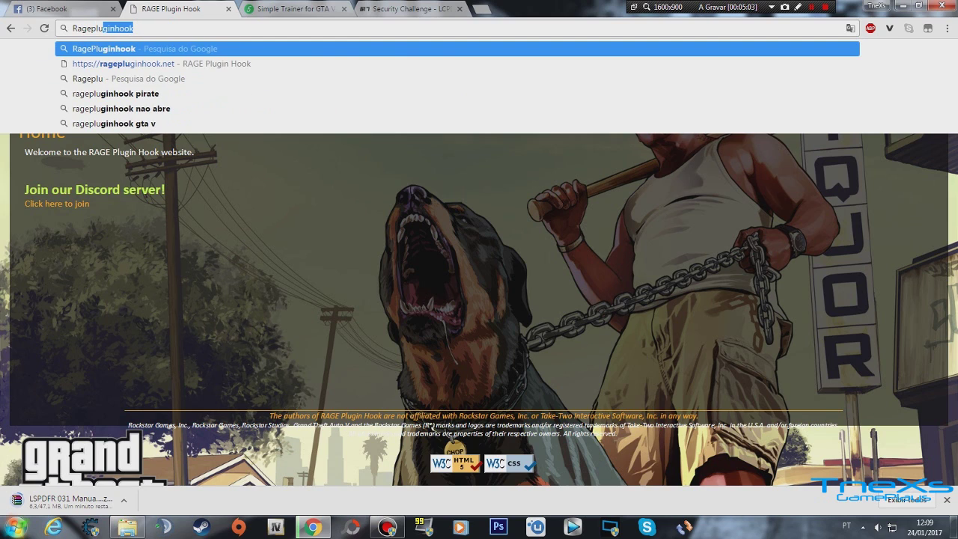
key(Return)
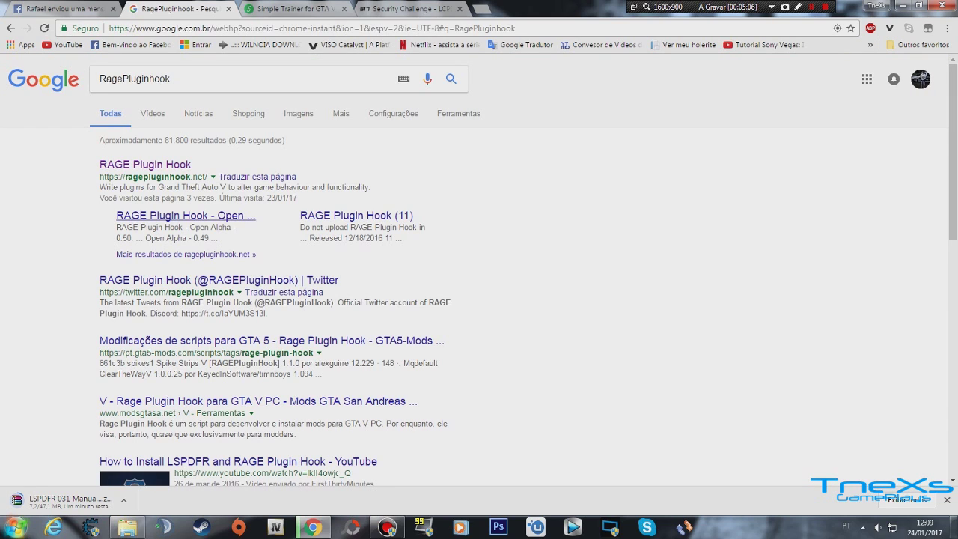
click(146, 165)
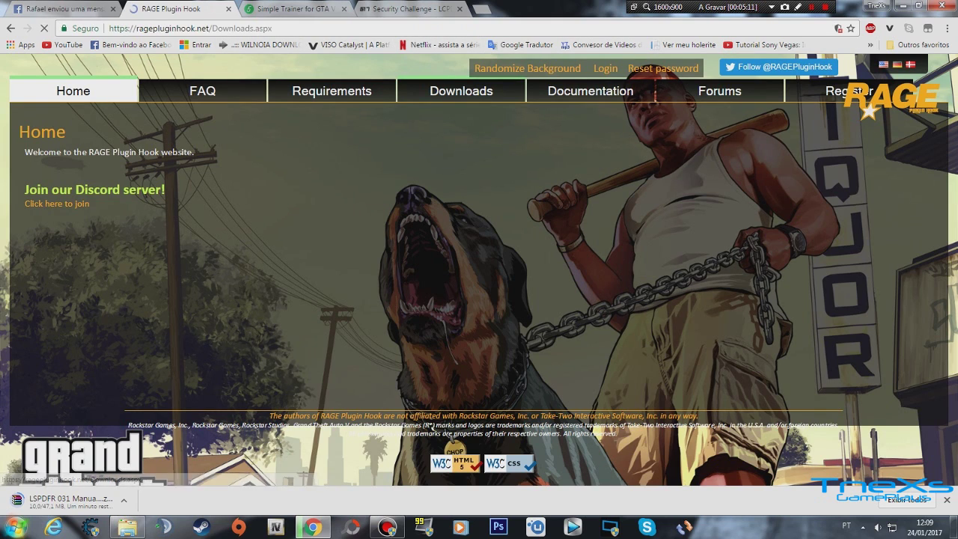
- Download RAGE Plugin Hook - Open Alpha - 0.50.1044.10171 from the list of releases
scroll(281, 292, down, 15)
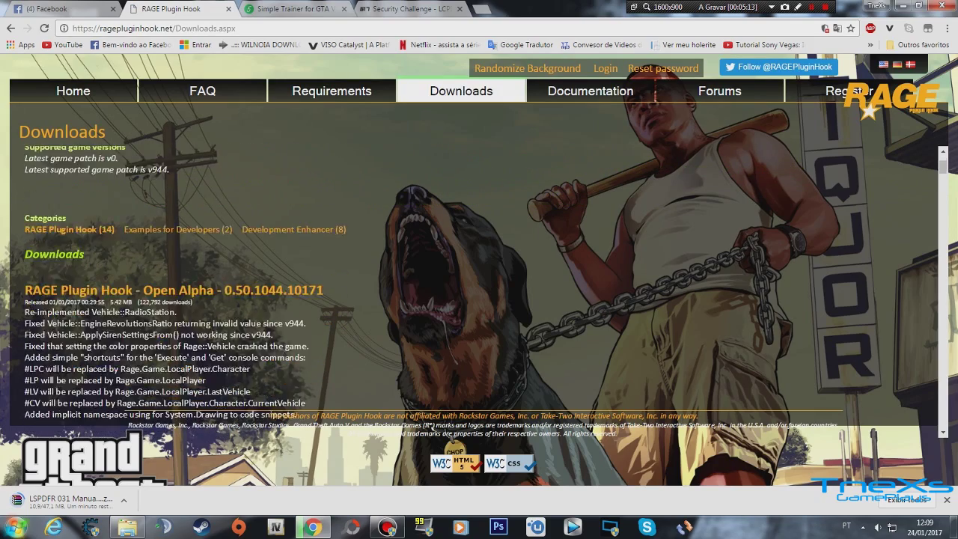
scroll(280, 292, up, 15)
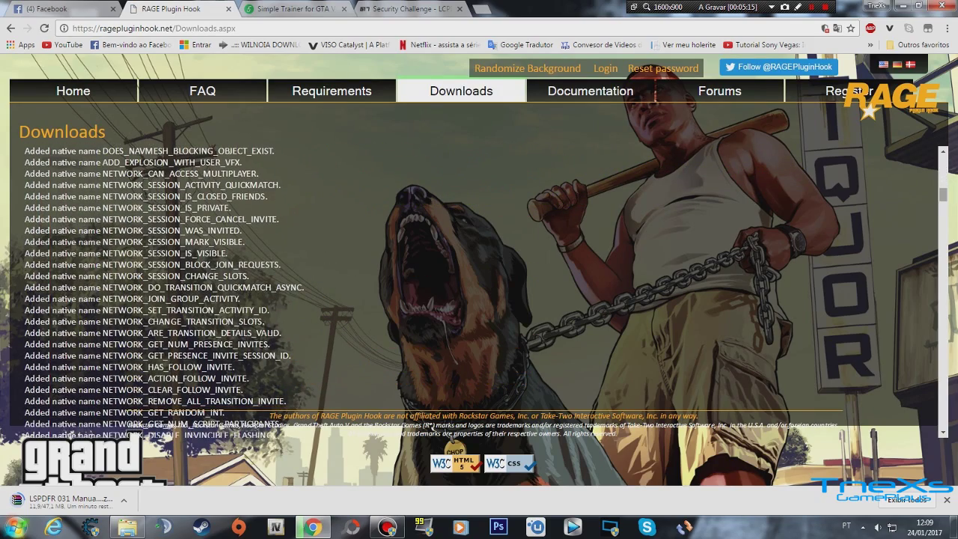
scroll(281, 292, down, 2)
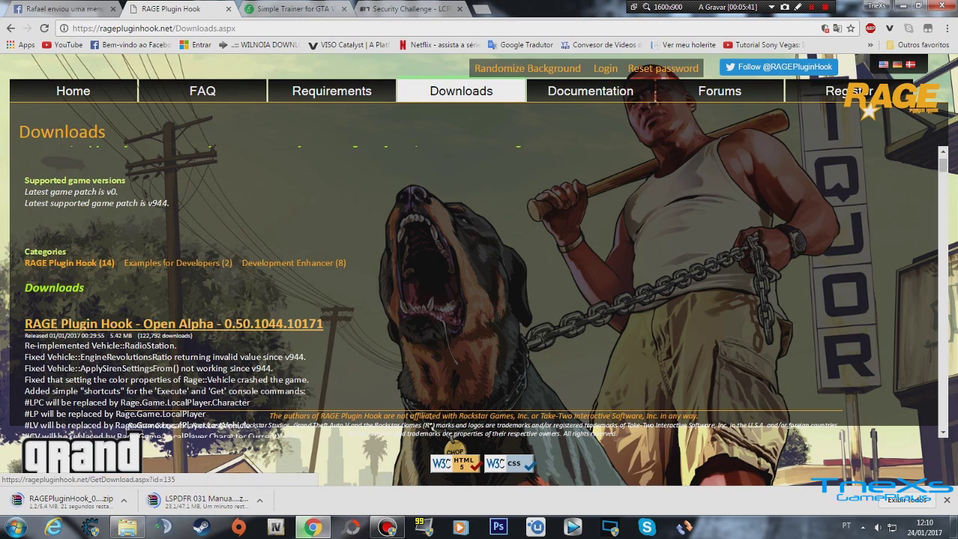
- Examine the Simple Trainer for GTA V 4.5 page on 5Mods, including its description and comments
key(ctrl+Tab)
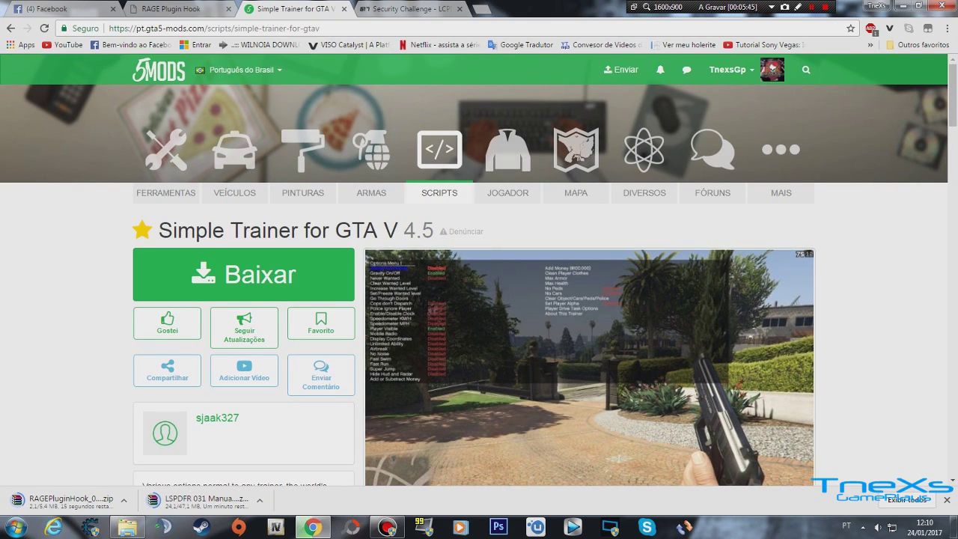
scroll(479, 270, down, 3)
scroll(479, 270, up, 1)
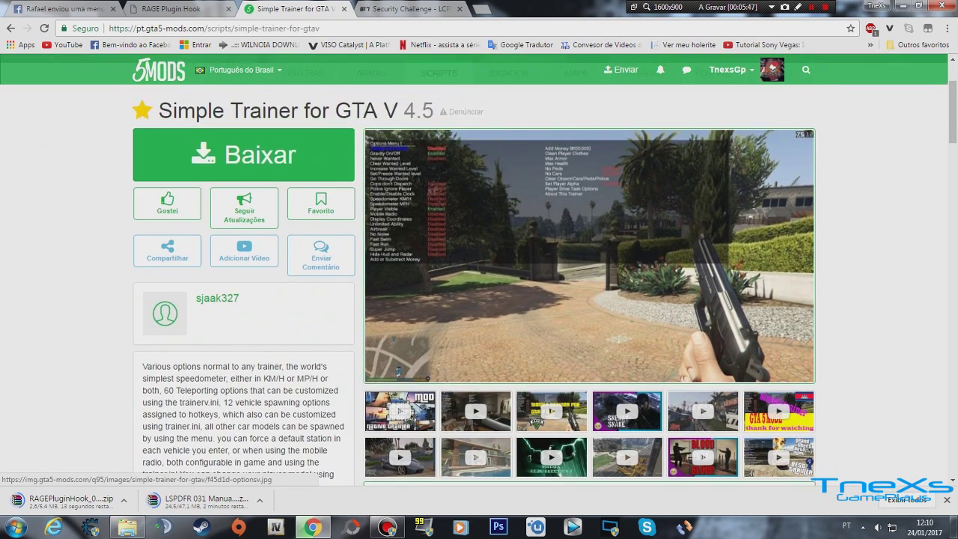
scroll(434, 232, up, 2)
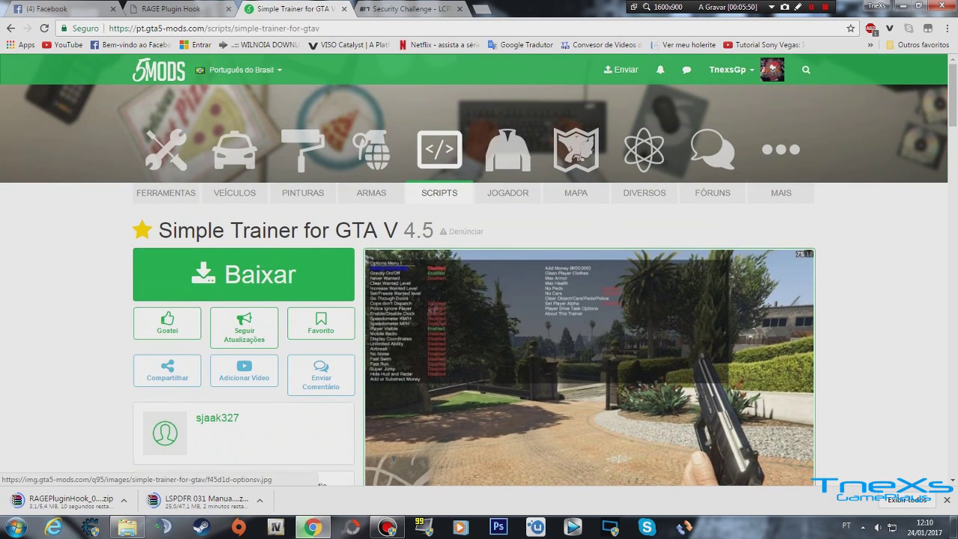
scroll(397, 432, down, 8)
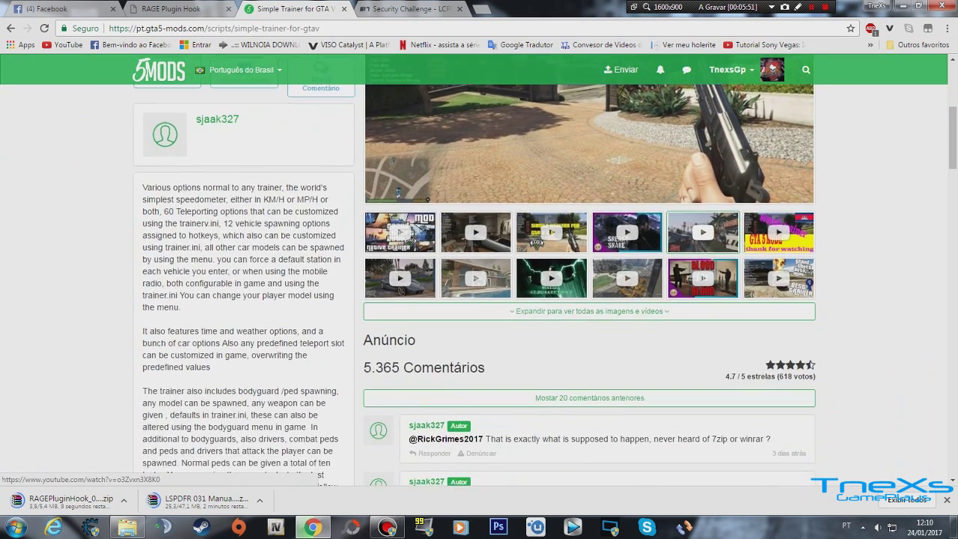
scroll(398, 432, up, 7)
scroll(397, 432, up, 1)
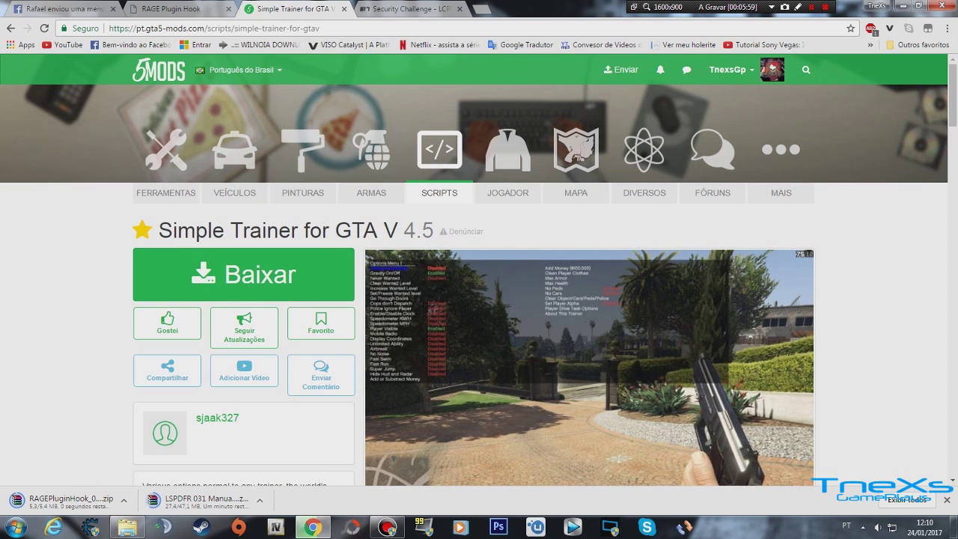
- Close the RAGE Plugin Hook page and switch to the Windows Explorer window showing the Grand Theft Auto V folder
click(214, 9)
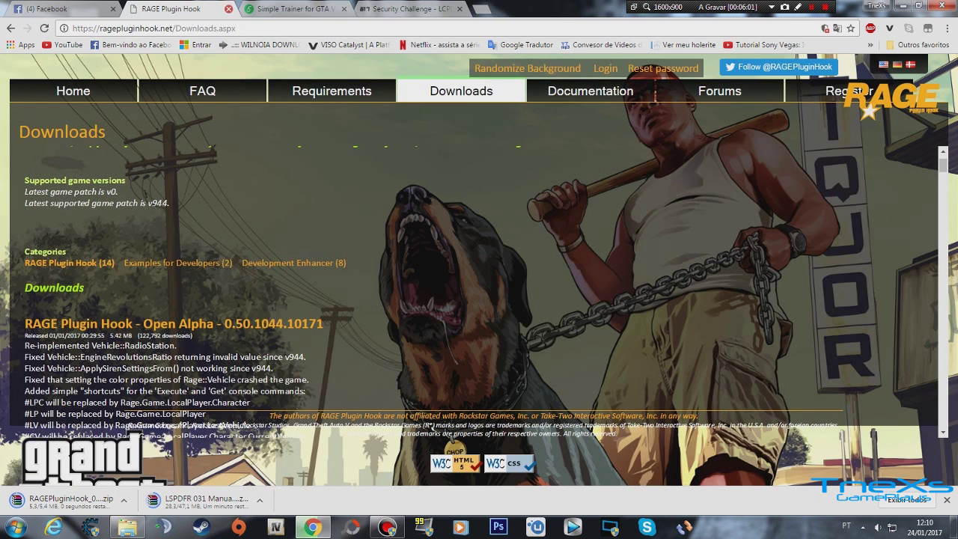
click(271, 9)
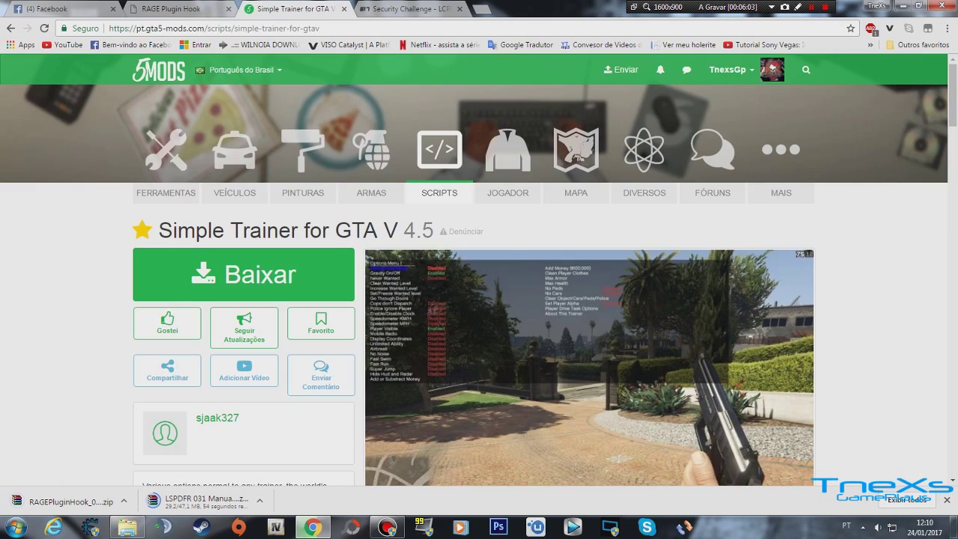
click(229, 9)
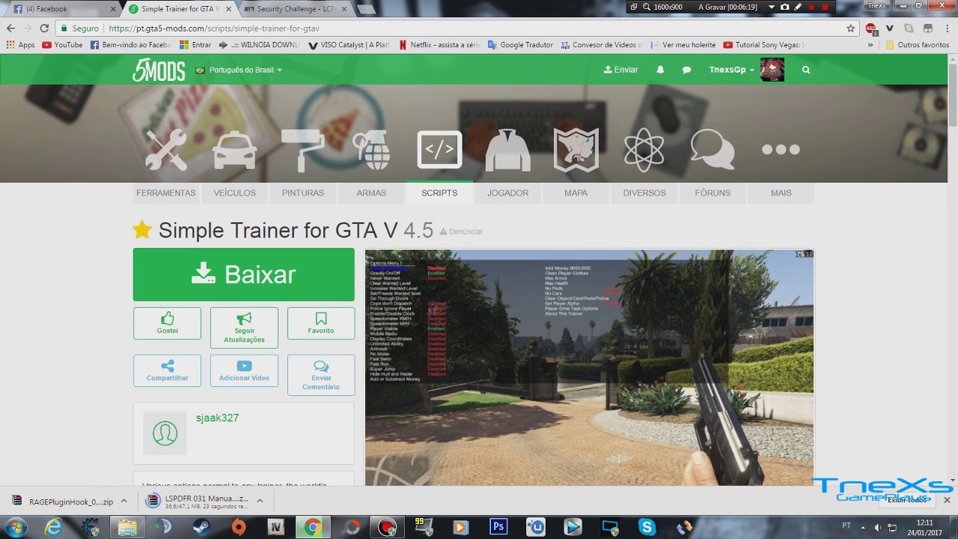
click(127, 527)
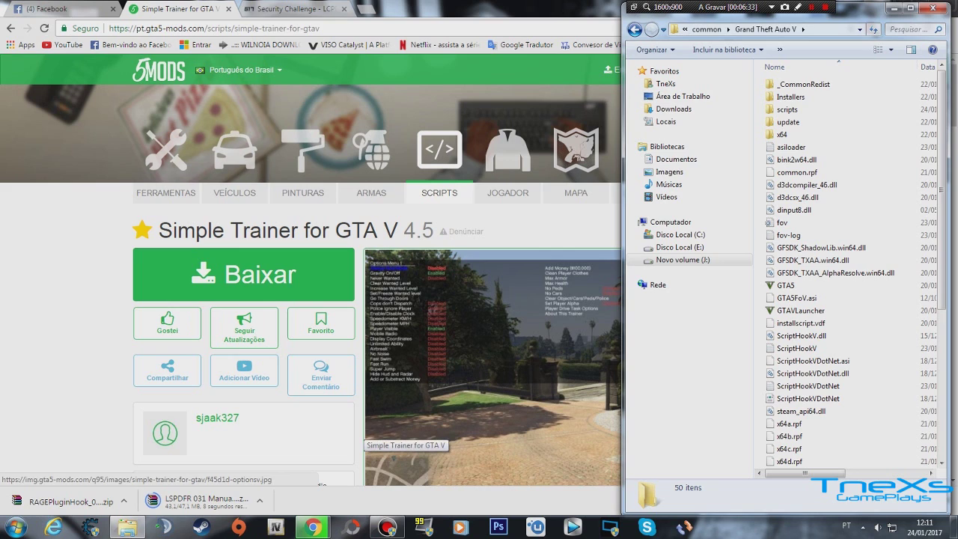
- Load the Assorted Callouts mod page on lcpdfr.com in place of its CAPTCHA security check page
click(295, 9)
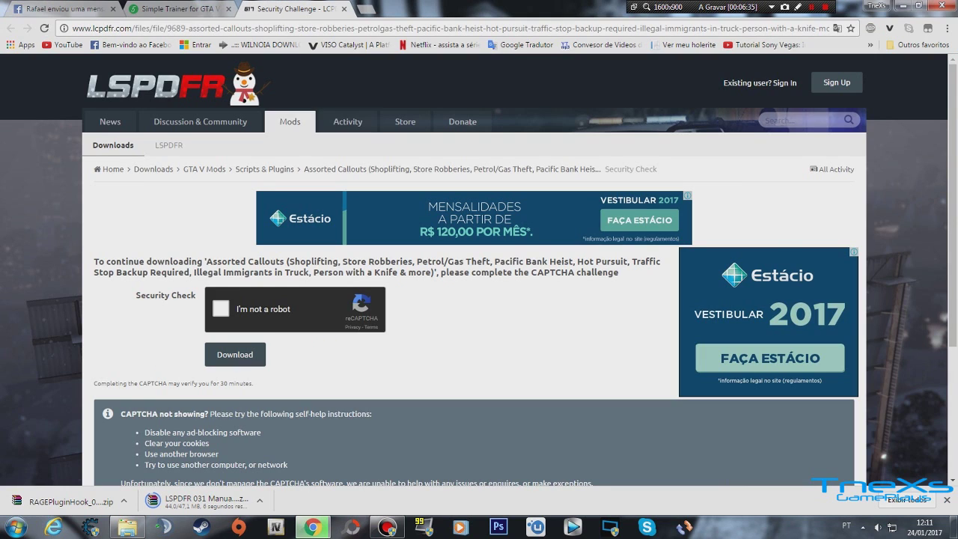
scroll(480, 269, down, 3)
scroll(479, 270, up, 3)
click(256, 28)
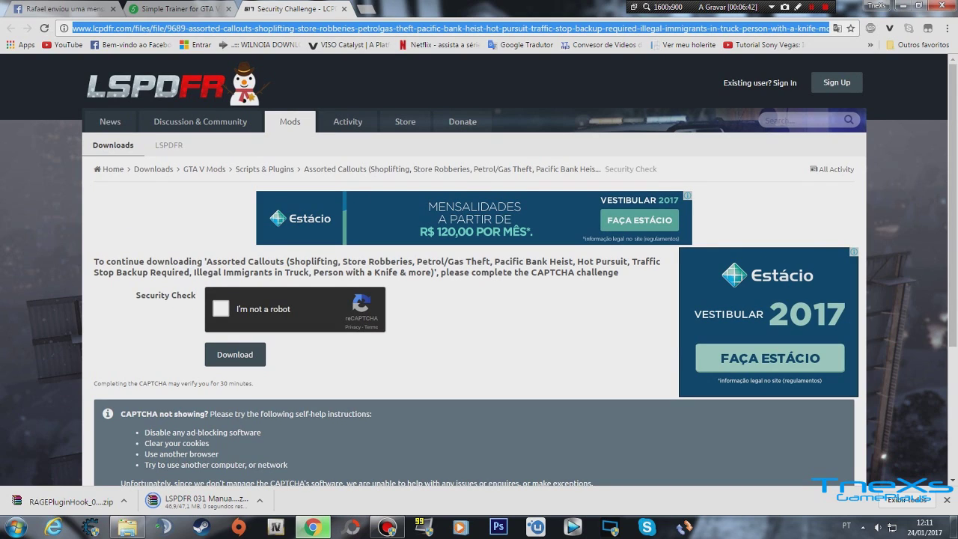
text(orte)
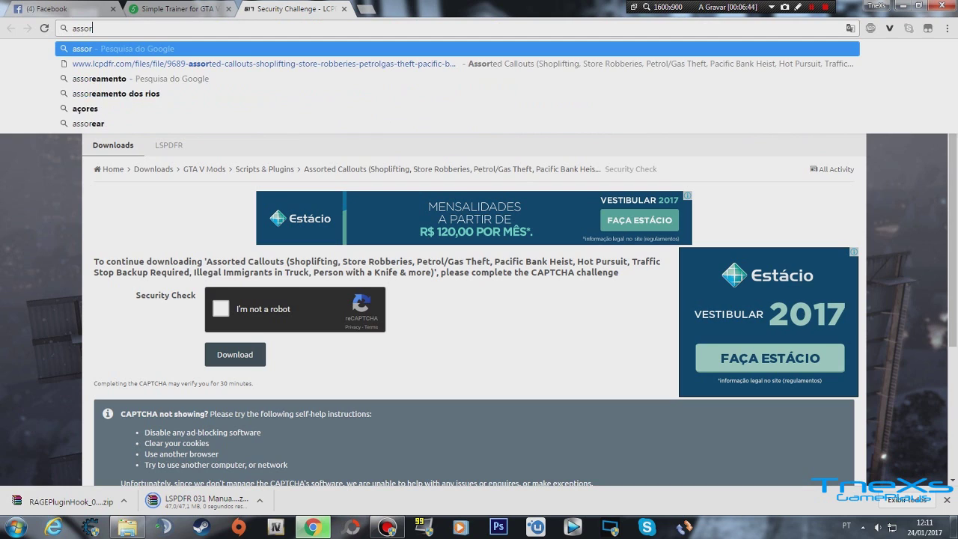
key(Down)
key(Return)
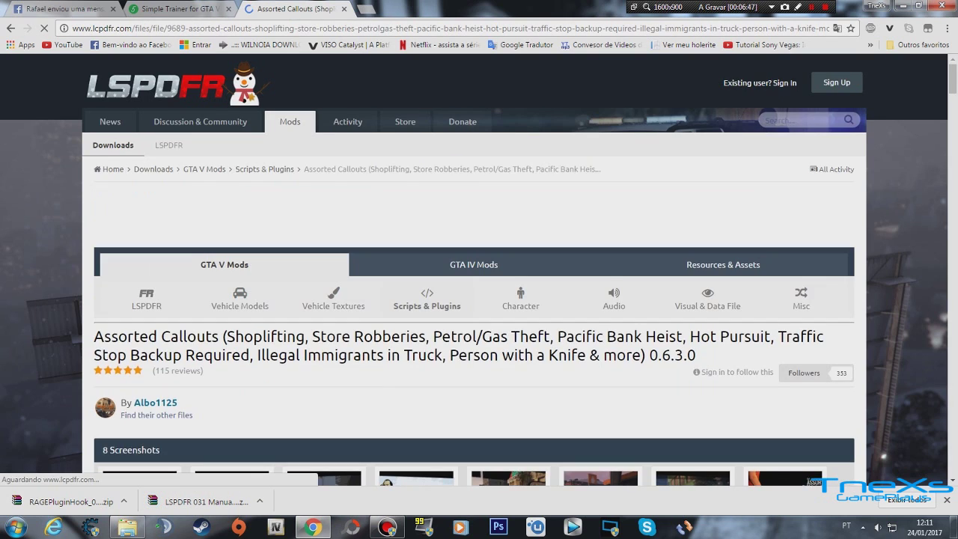
- Look over the Assorted Callouts page and highlight the mod name "Assorted Callouts" in its title
scroll(479, 300, down, 3)
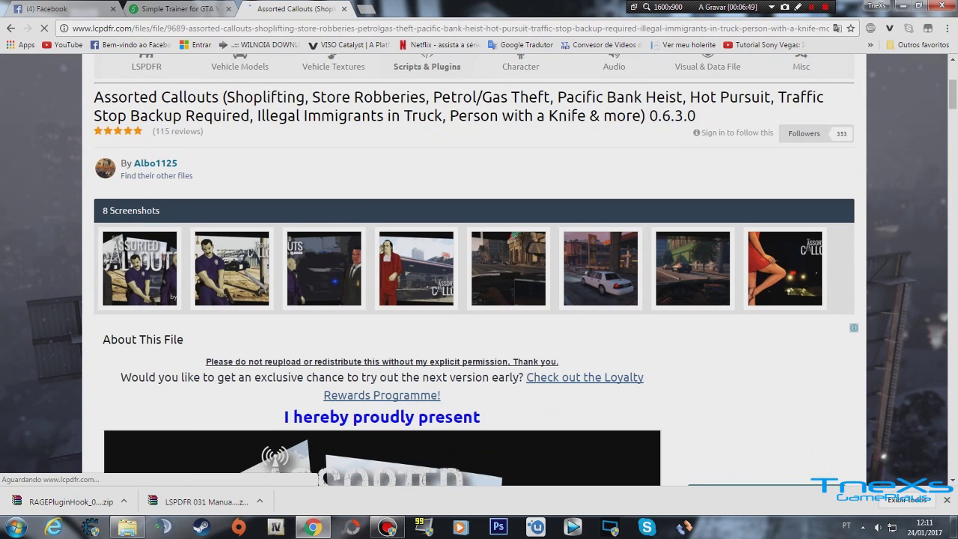
scroll(479, 269, up, 3)
drag(94, 277, 221, 277)
scroll(479, 299, down, 3)
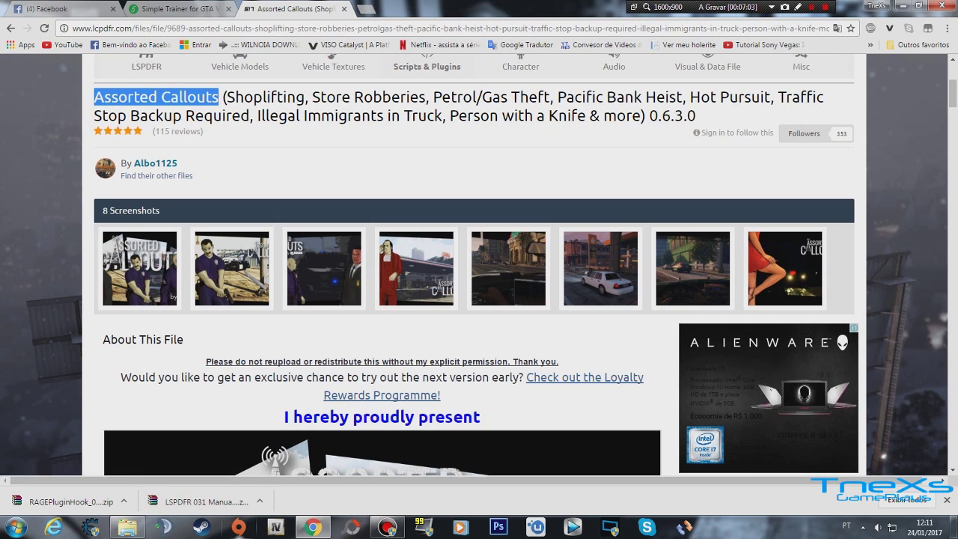
- Open the downloaded LSPDFR 031 Manual Install.zip and bring up the Grand Theft Auto V folder beside it
click(206, 502)
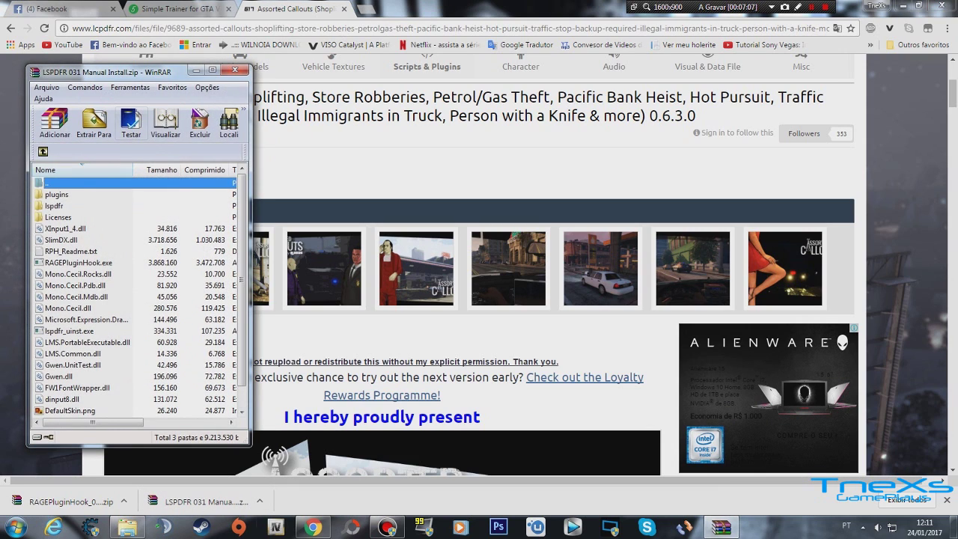
click(128, 527)
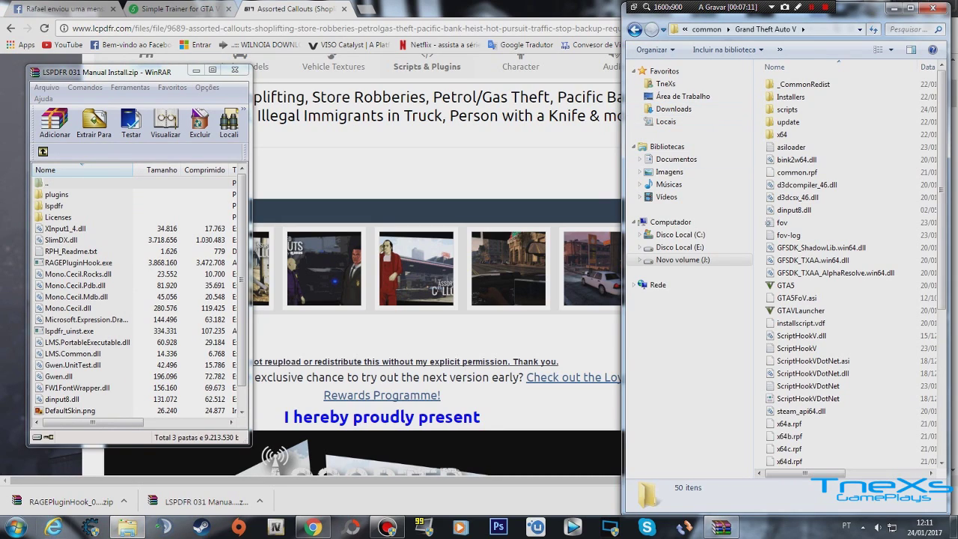
- View the downloaded mod archives in the Downloads folder and close that window
key(super)
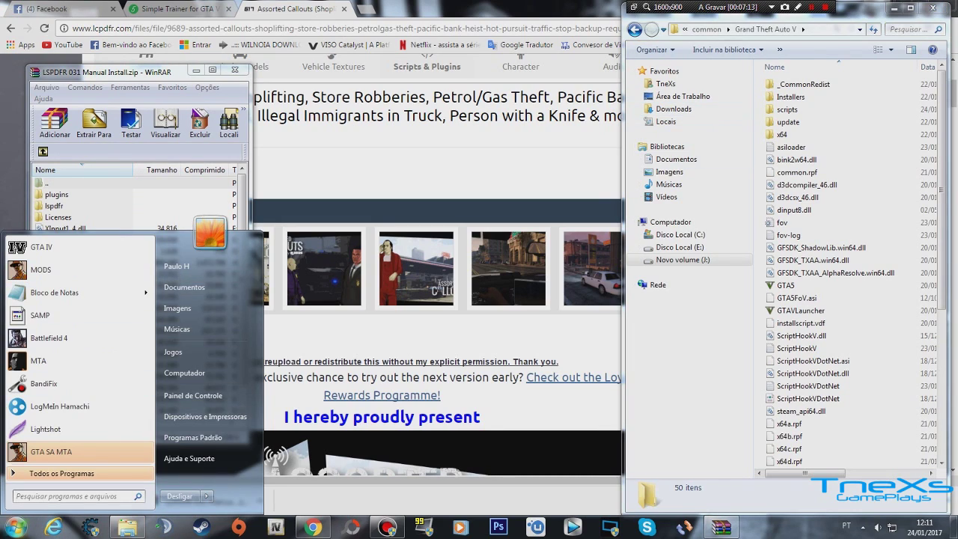
click(176, 265)
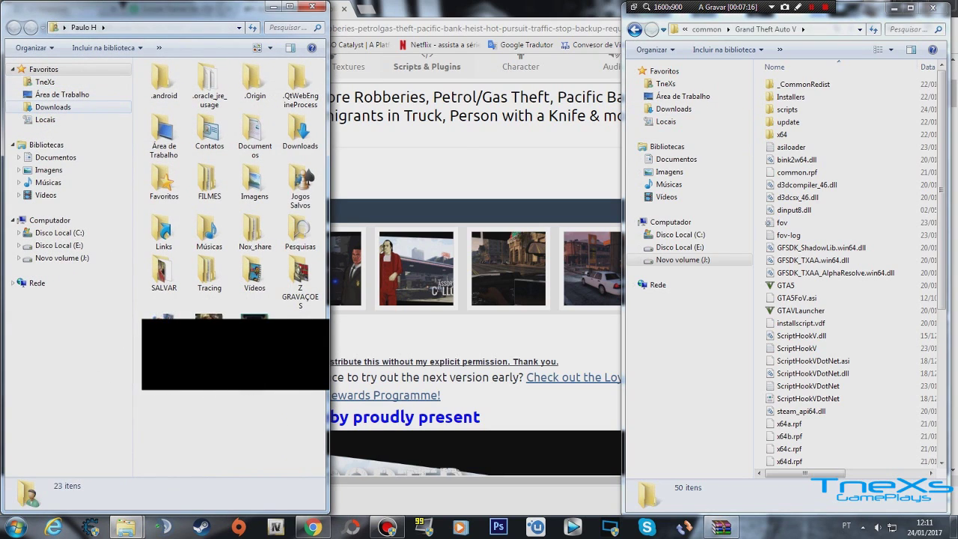
click(52, 107)
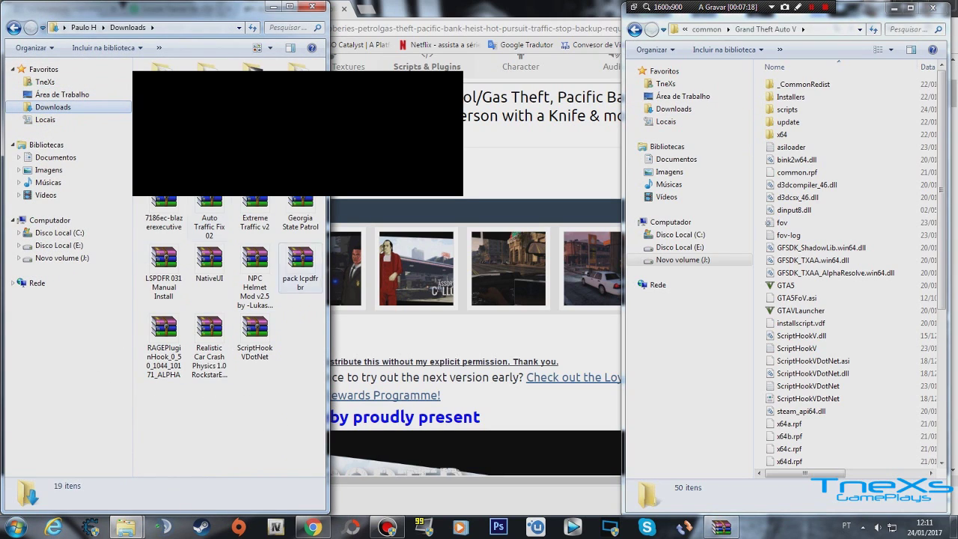
click(312, 6)
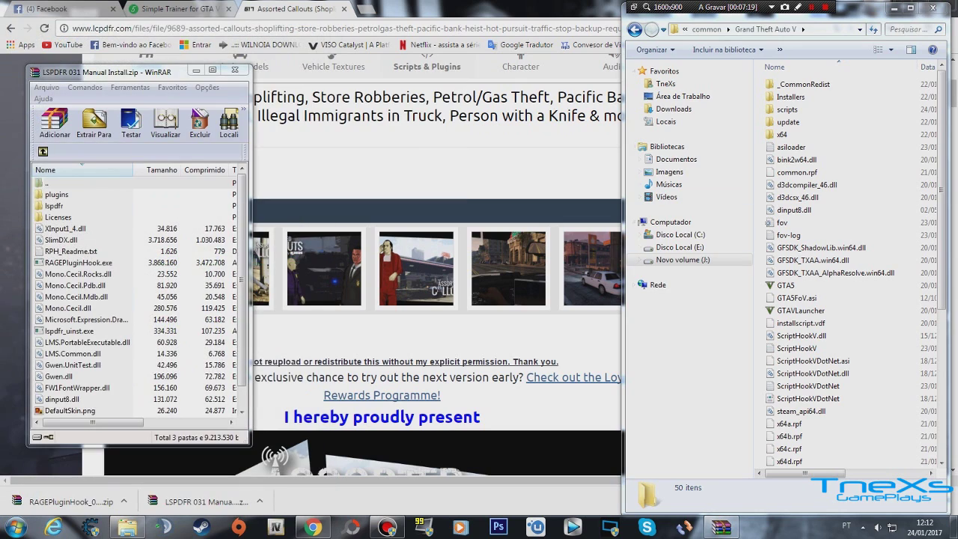
- Extract everything except RPH_Readme.txt from the LSPDFR archive into the Grand Theft Auto V folder, skipping the in-use dinput8.dll, and close the archive
mouse_move(858, 8)
mouse_down()
mouse_move(834, 22)
mouse_move(851, 6)
mouse_up()
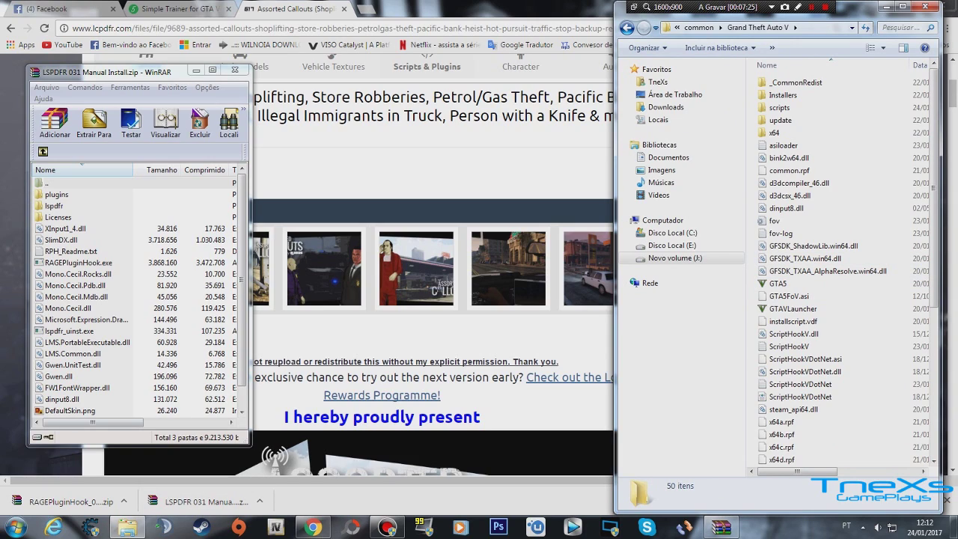
click(70, 331)
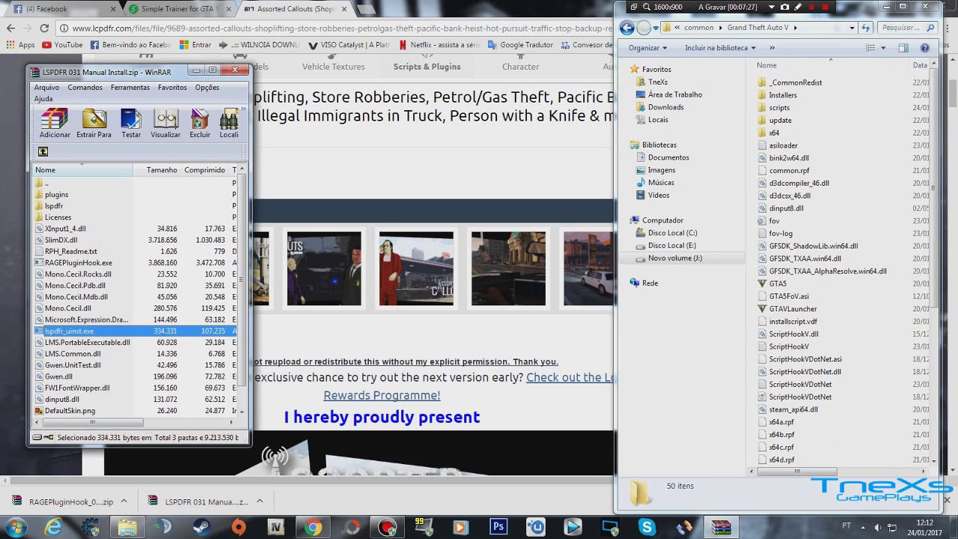
click(85, 319)
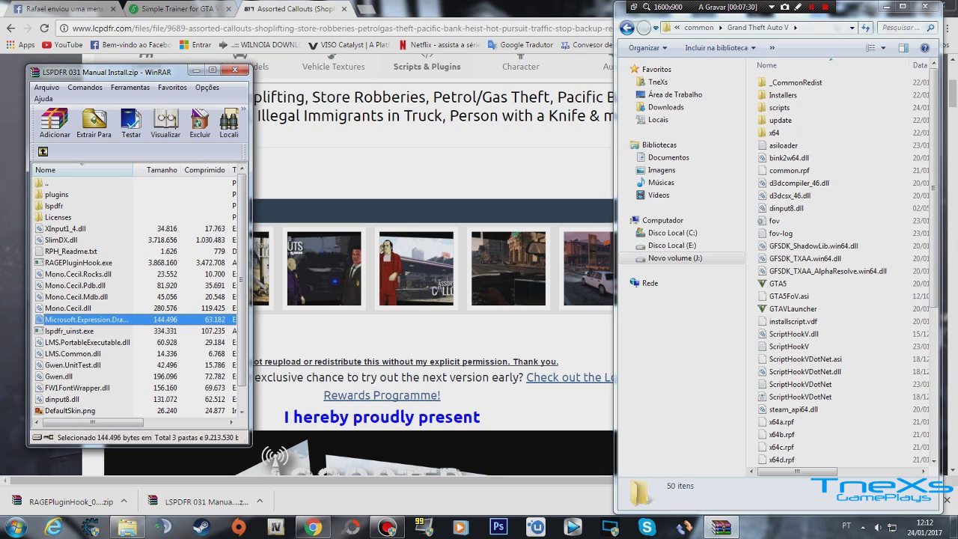
key(ctrl+a)
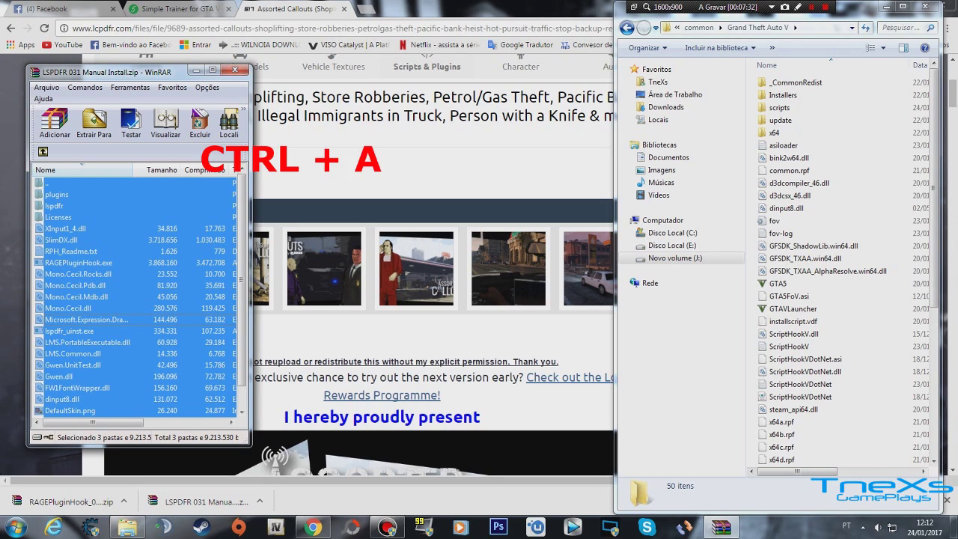
scroll(138, 300, down, 1)
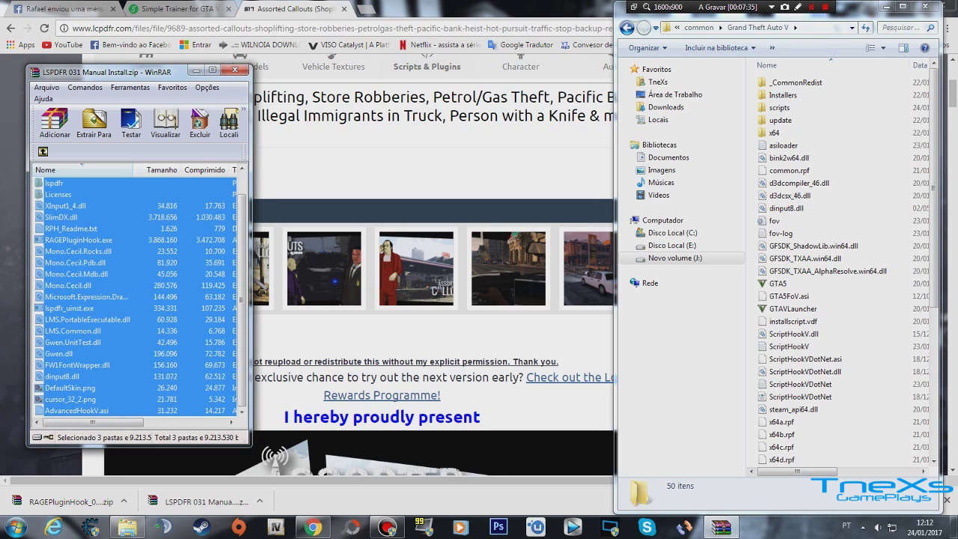
ctrl+click(71, 229)
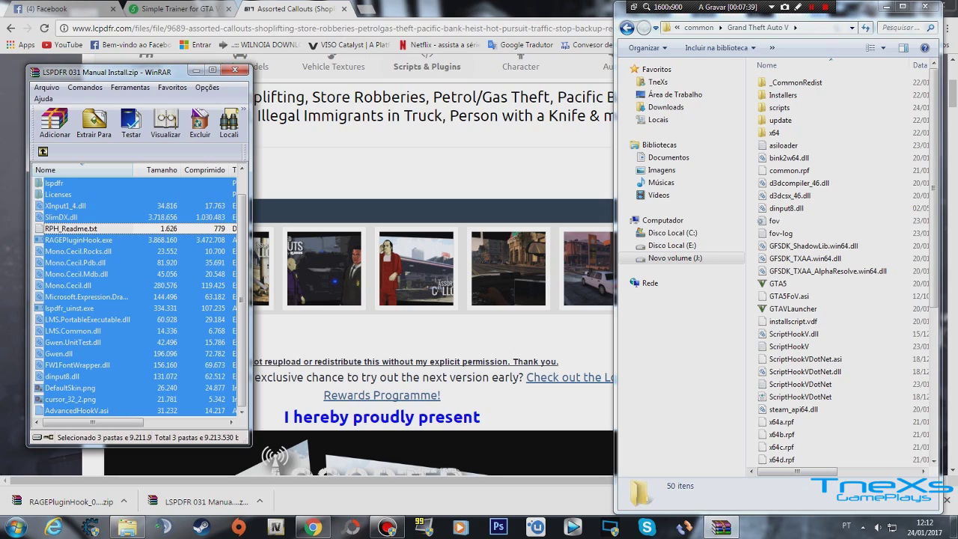
ctrl+click(74, 274)
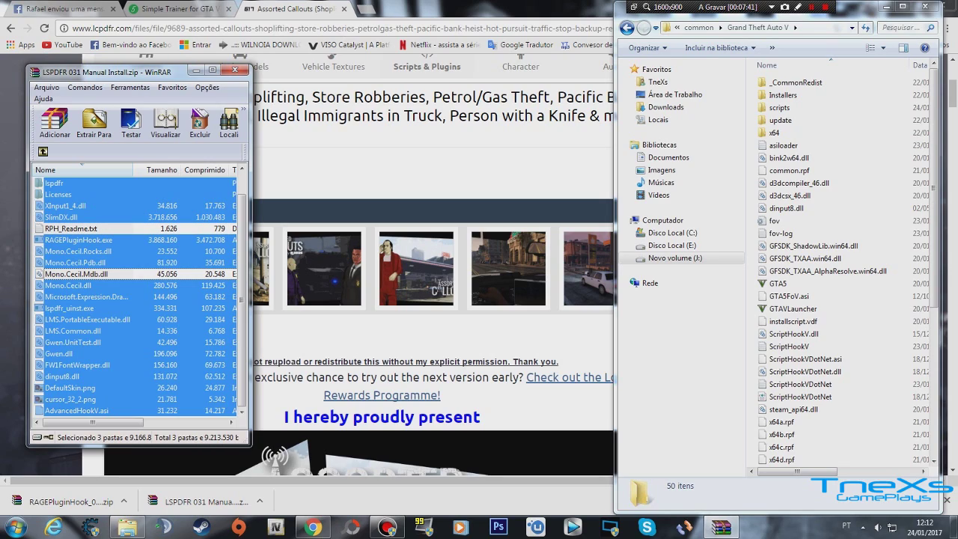
ctrl+click(77, 274)
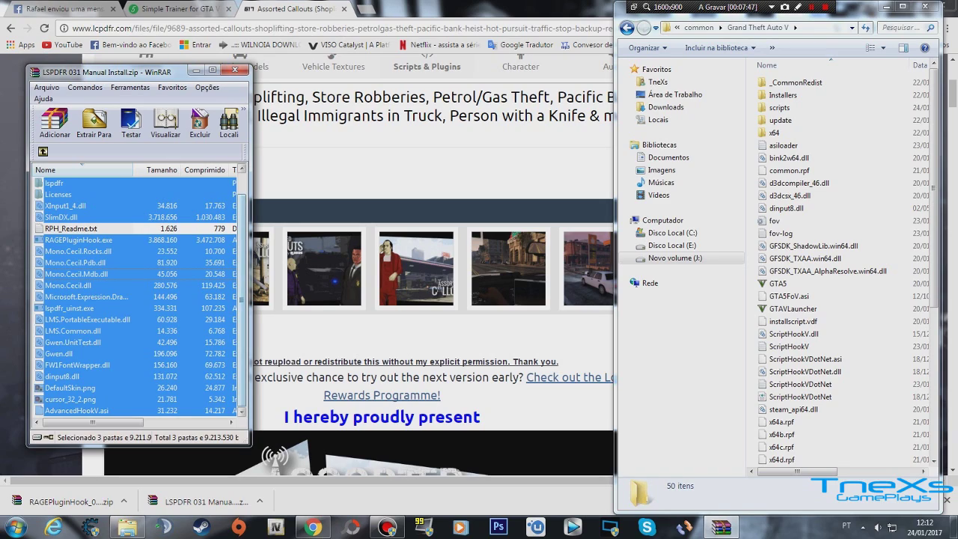
scroll(140, 300, up, 1)
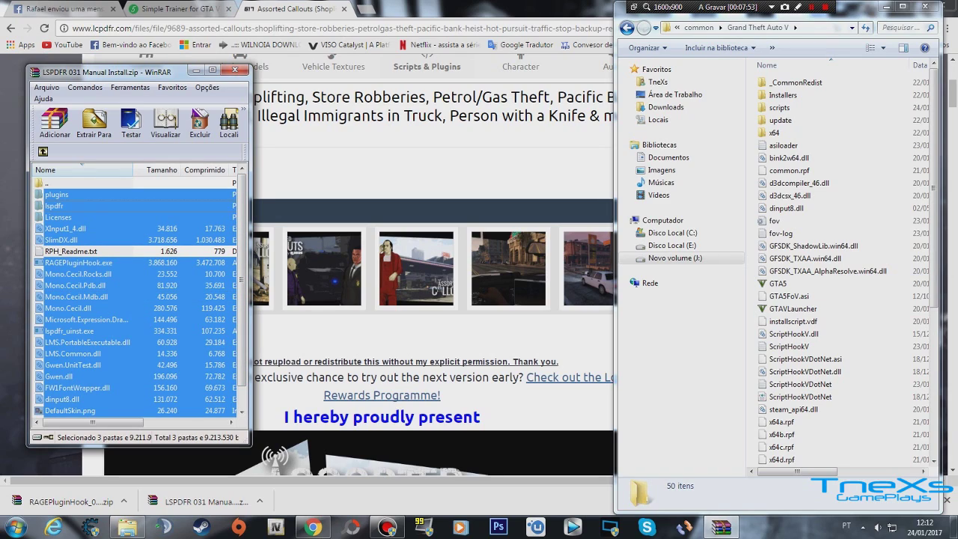
drag(78, 274, 842, 209)
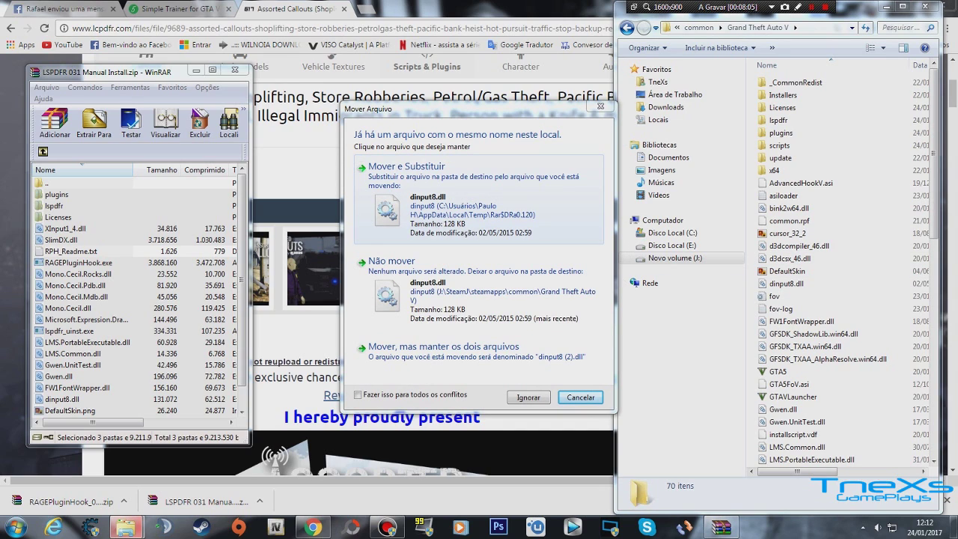
click(405, 167)
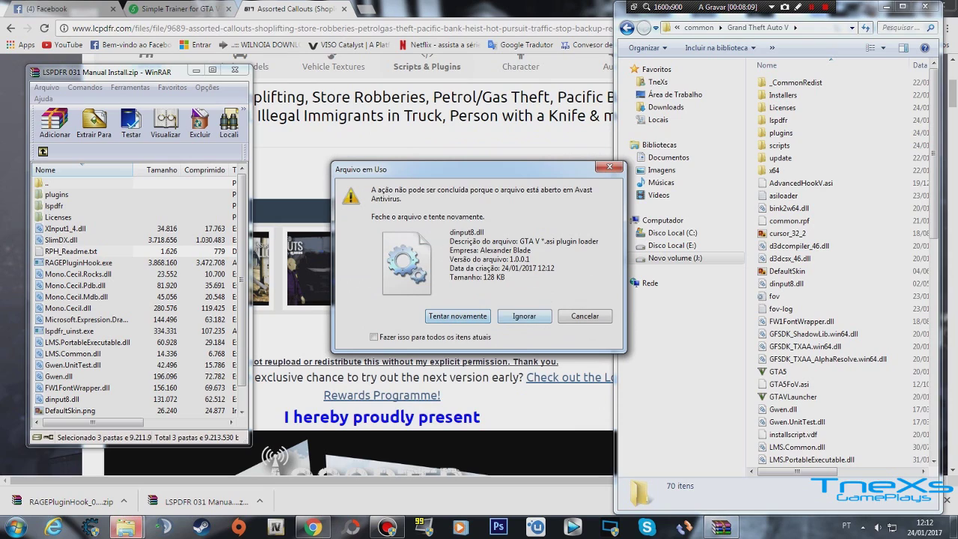
click(524, 316)
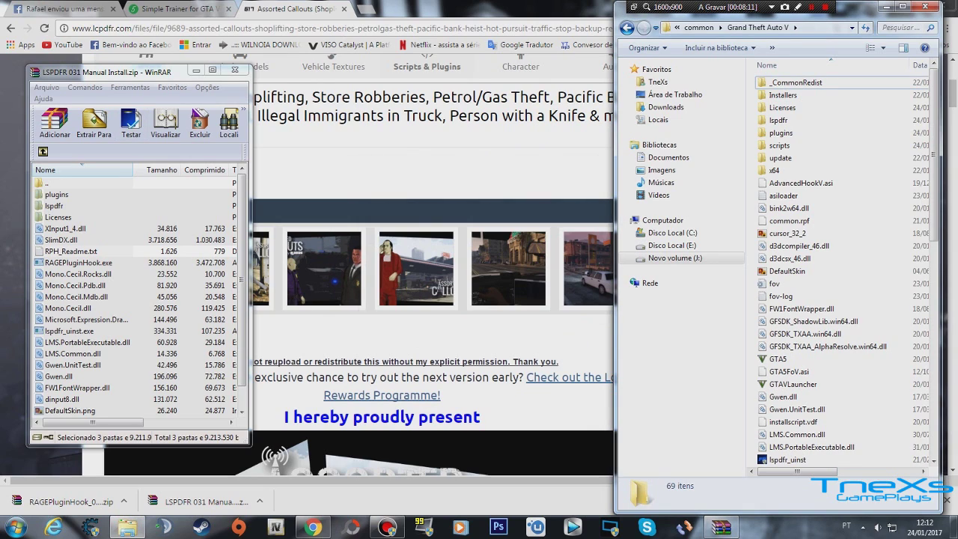
click(234, 70)
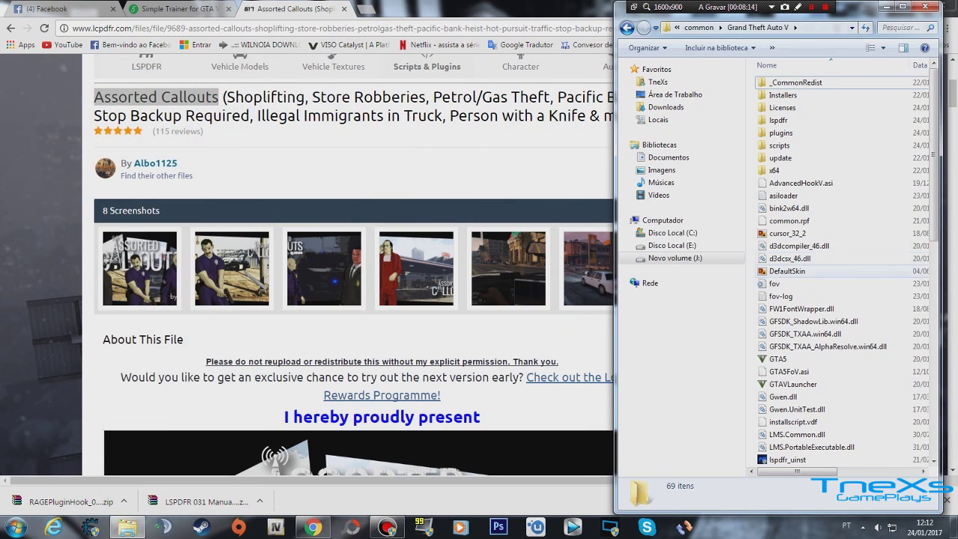
- Check the Grand Theft Auto V folder for files starting with D and look into the LSPDFR 031 Manual Install.zip archive again
key(d)
key(d)
key(d)
key(d)
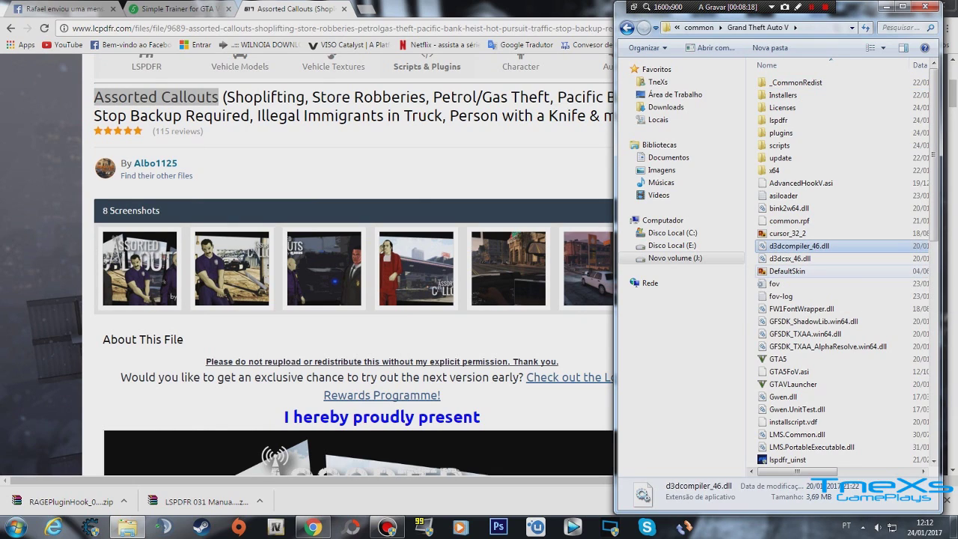
mouse_move(934, 158)
mouse_down()
mouse_move(934, 371)
mouse_move(934, 157)
mouse_up()
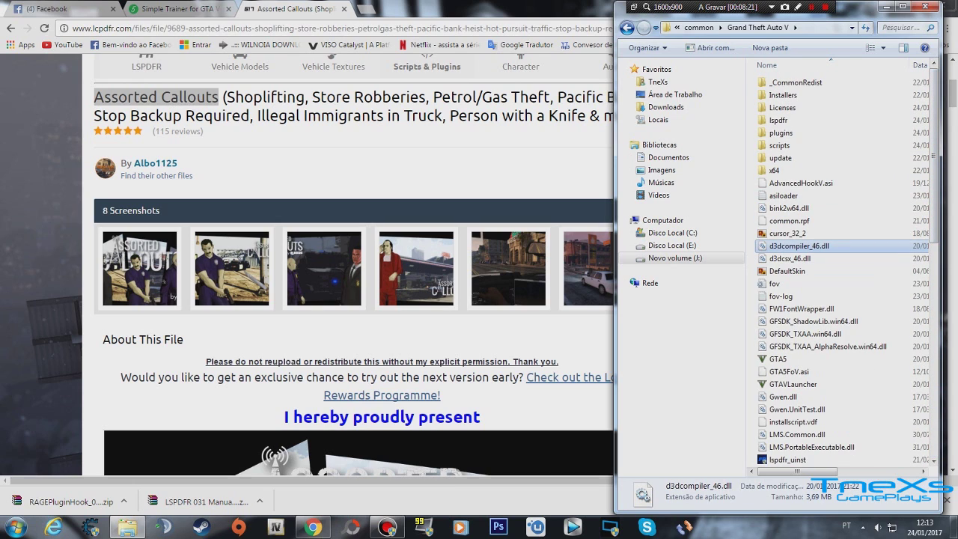
click(196, 501)
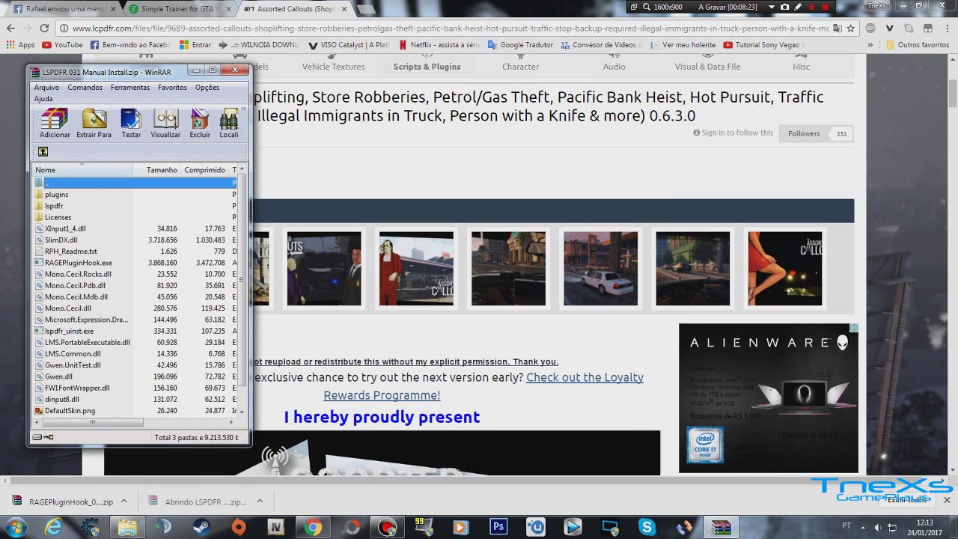
click(235, 70)
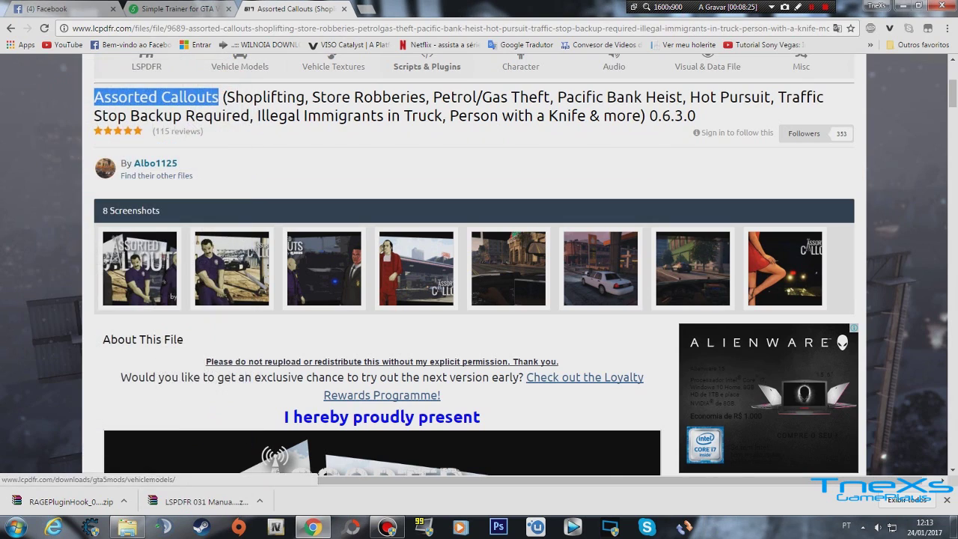
- Extract everything except Readme.txt from the RAGEPluginHook archive into the Grand Theft Auto V folder, replacing all conflicting files
click(71, 500)
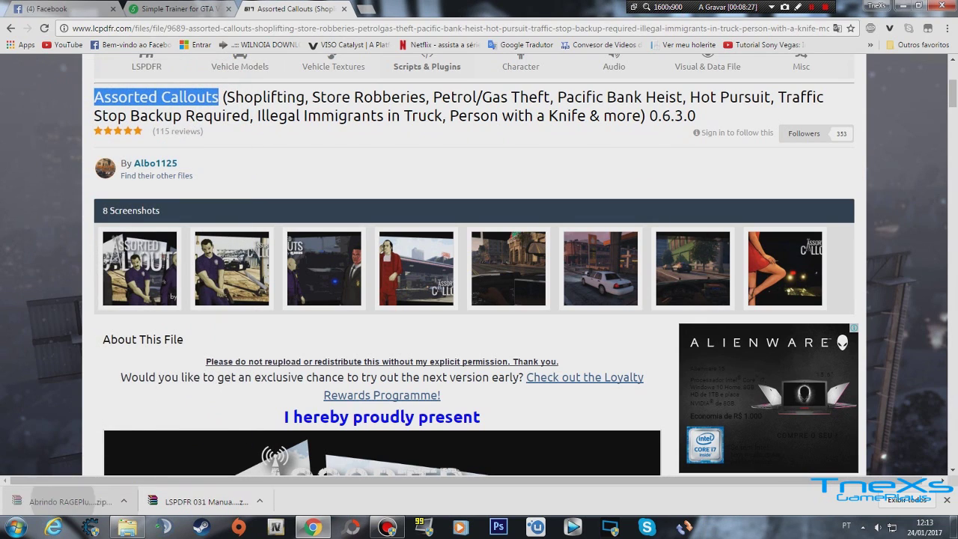
click(127, 527)
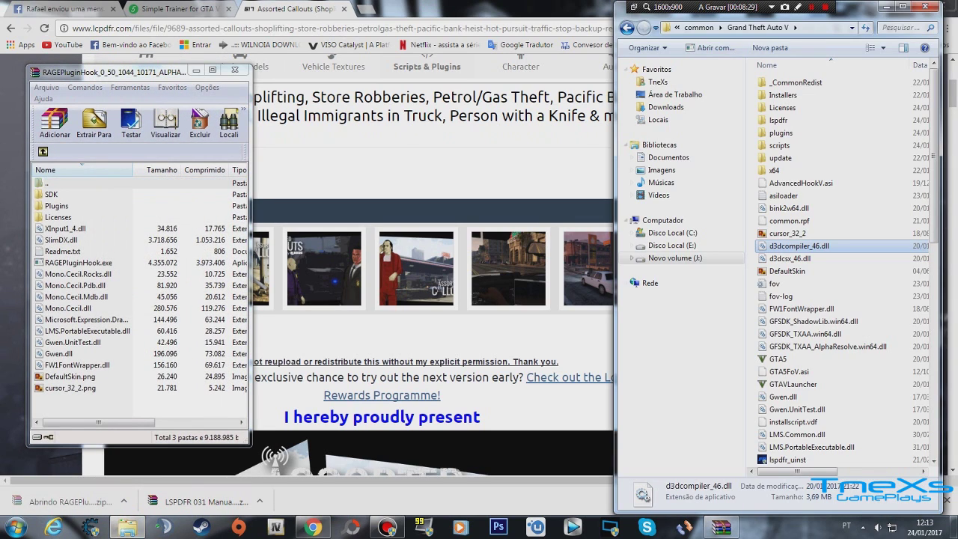
click(88, 331)
key(ctrl+a)
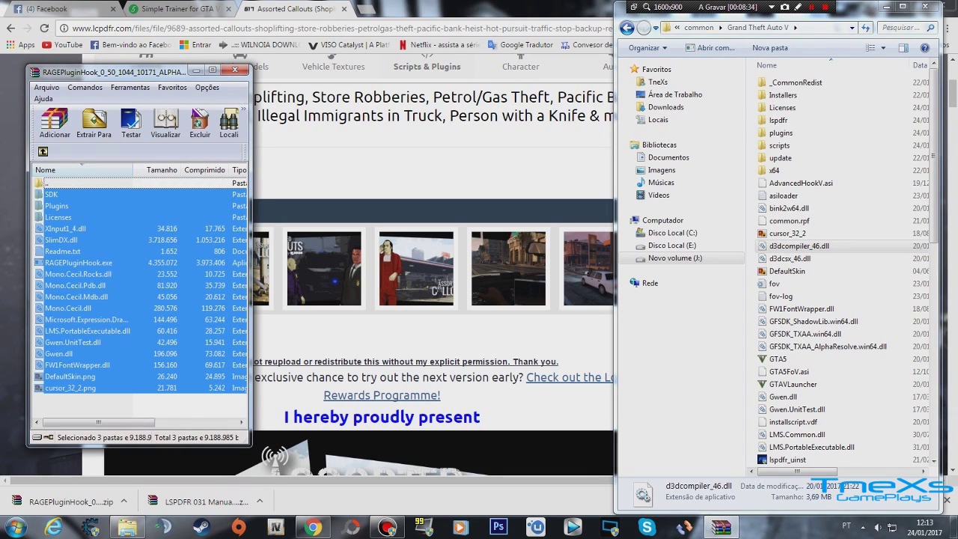
ctrl+click(63, 251)
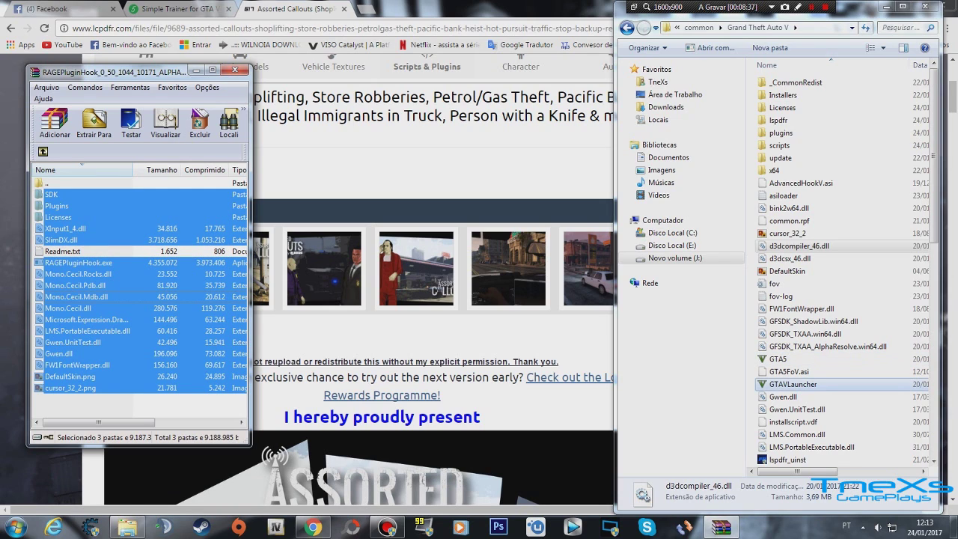
drag(75, 297, 846, 386)
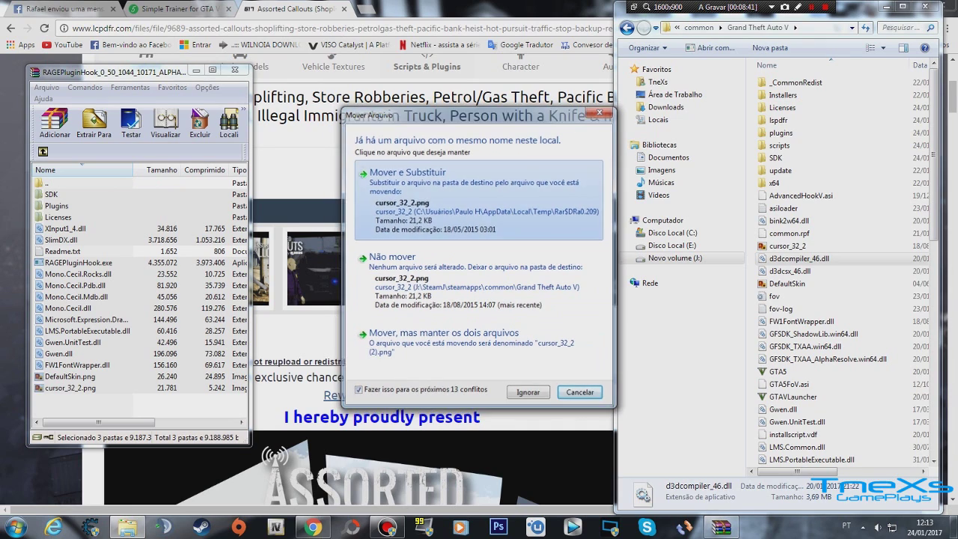
click(419, 180)
click(465, 373)
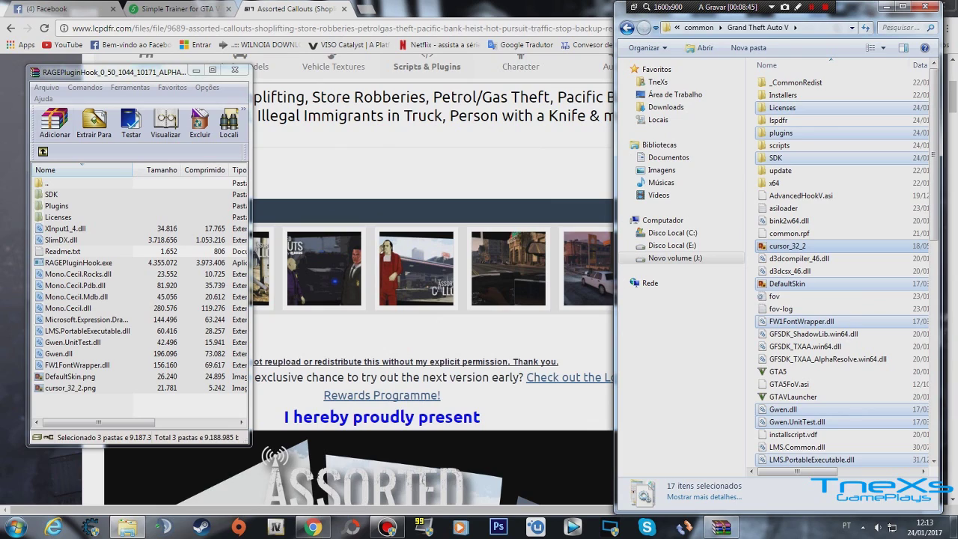
- Close the RAGEPluginHook archive and send a desktop shortcut for the RAGEPluginHook application in the Grand Theft Auto V folder
click(235, 70)
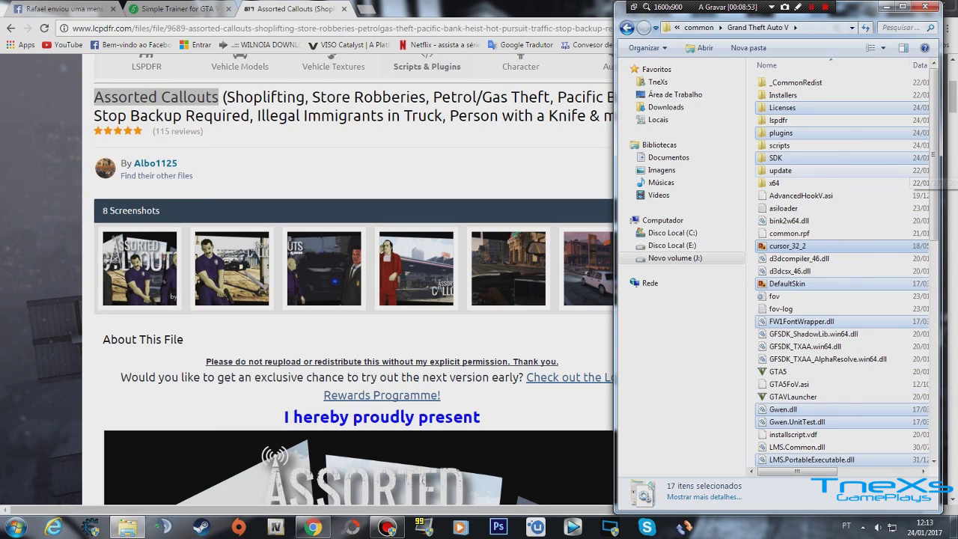
scroll(846, 269, down, 6)
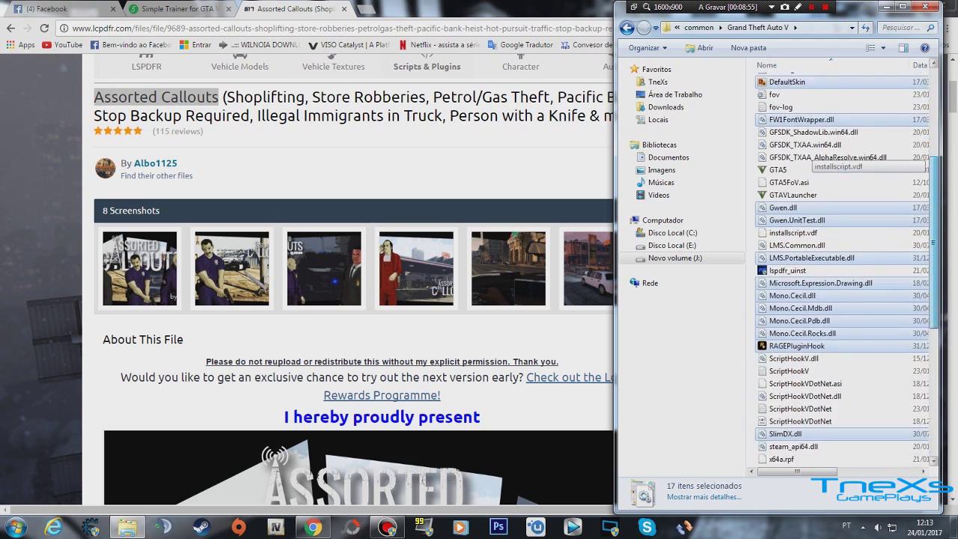
click(818, 312)
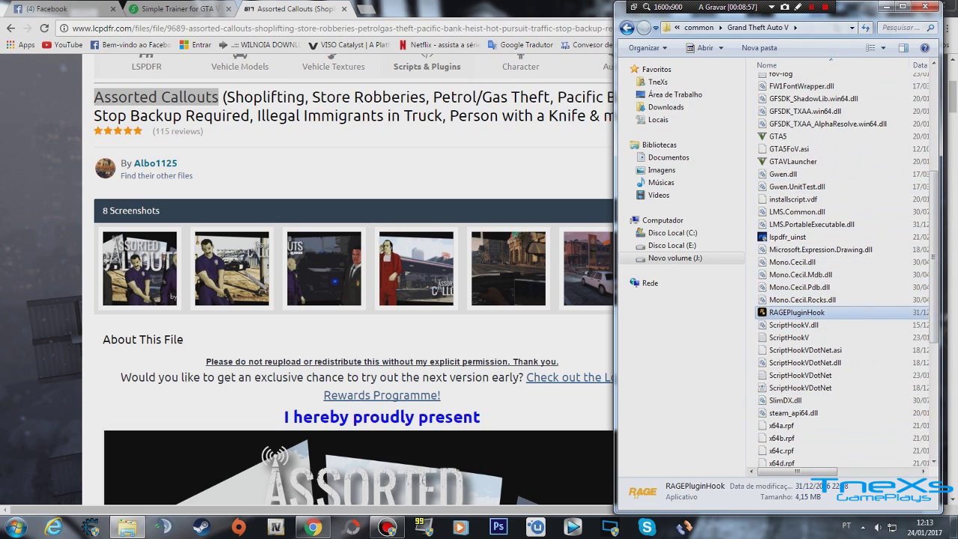
right_click(797, 312)
mouse_move(757, 210)
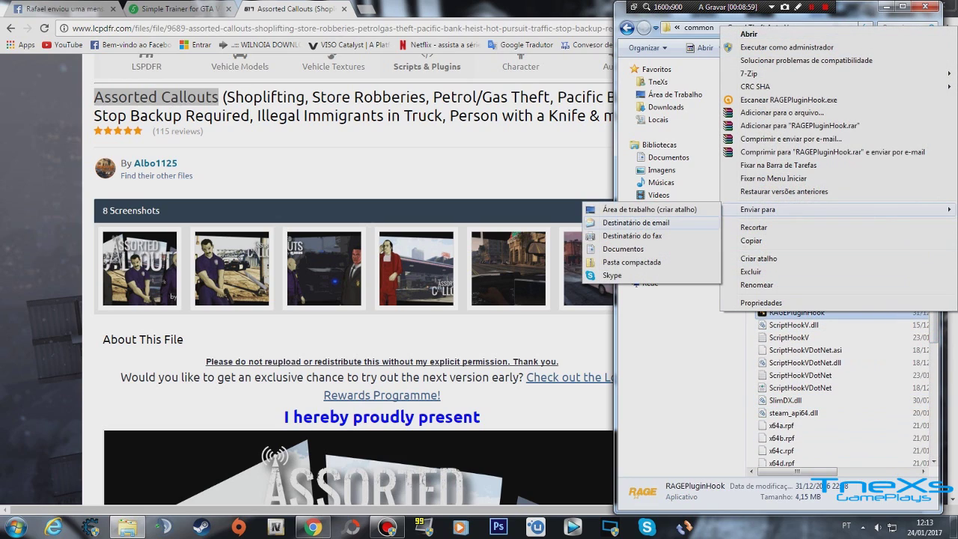
click(650, 210)
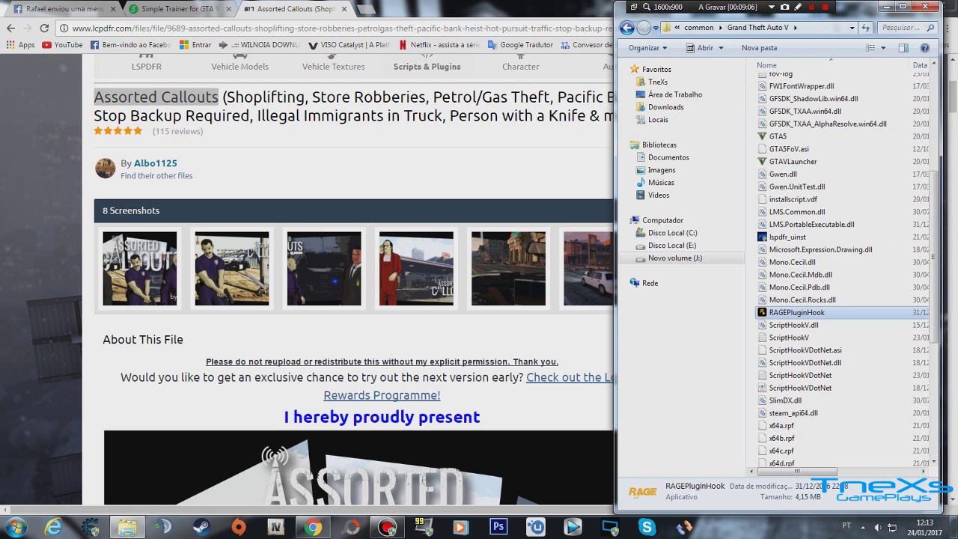
- Put the game folder window away and download Assorted Callouts 0.6.3.0 by Albo1125 - MinRPH 0.41.zip, completing the CAPTCHA check
click(888, 7)
scroll(622, 314, down, 4)
scroll(621, 314, up, 1)
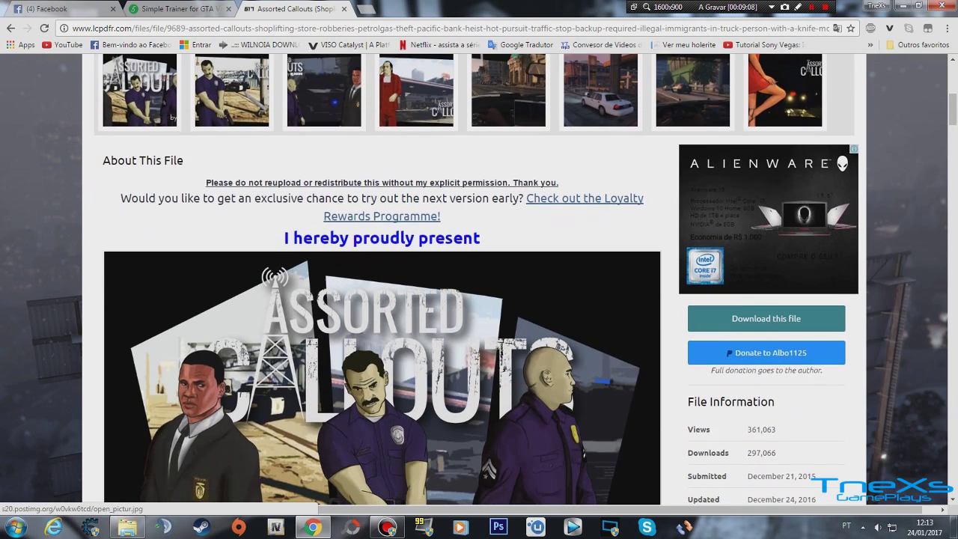
scroll(621, 315, up, 3)
scroll(622, 315, down, 3)
click(767, 319)
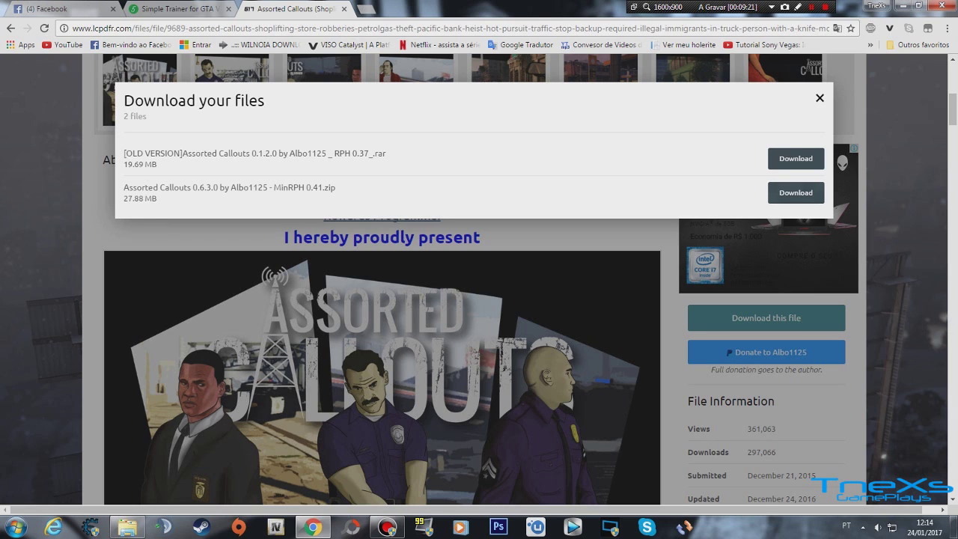
click(796, 193)
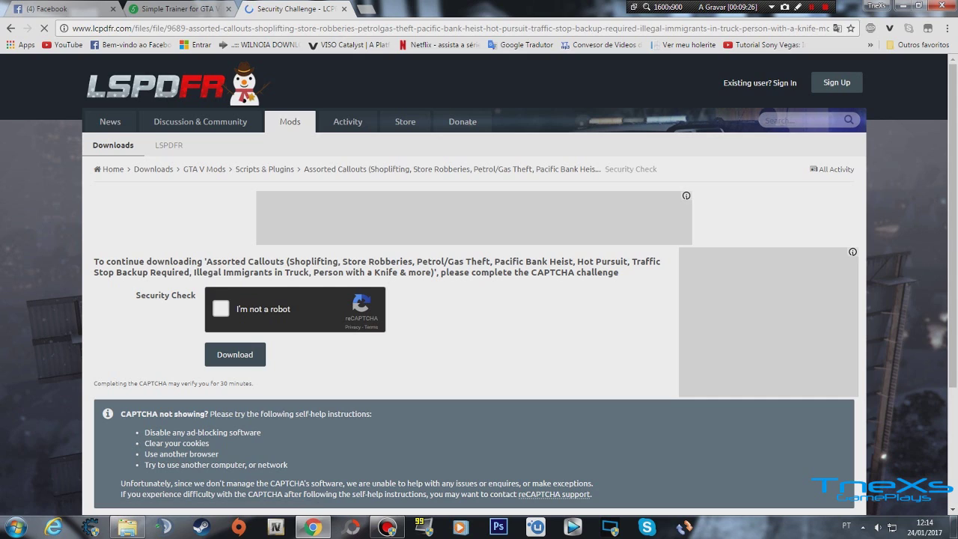
click(221, 309)
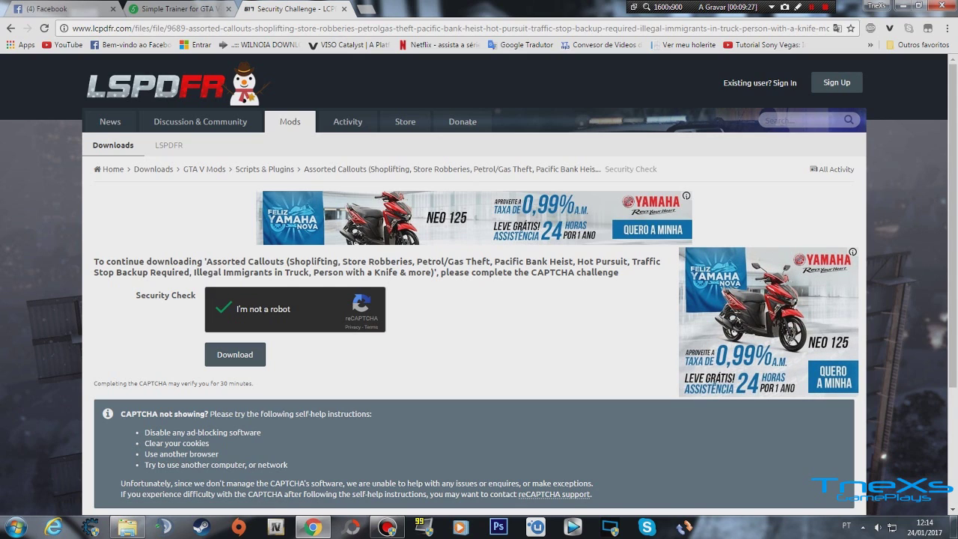
click(235, 354)
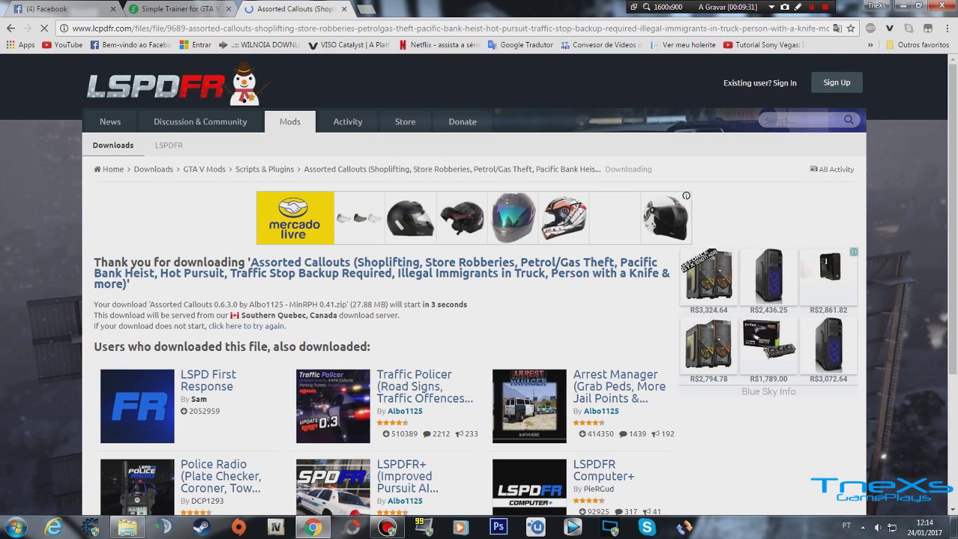
scroll(480, 300, down, 3)
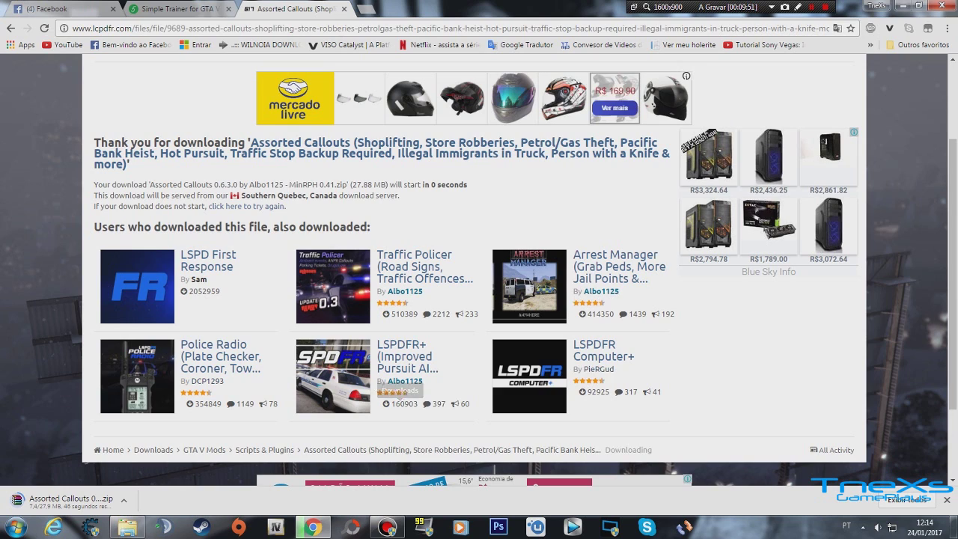
scroll(479, 300, up, 2)
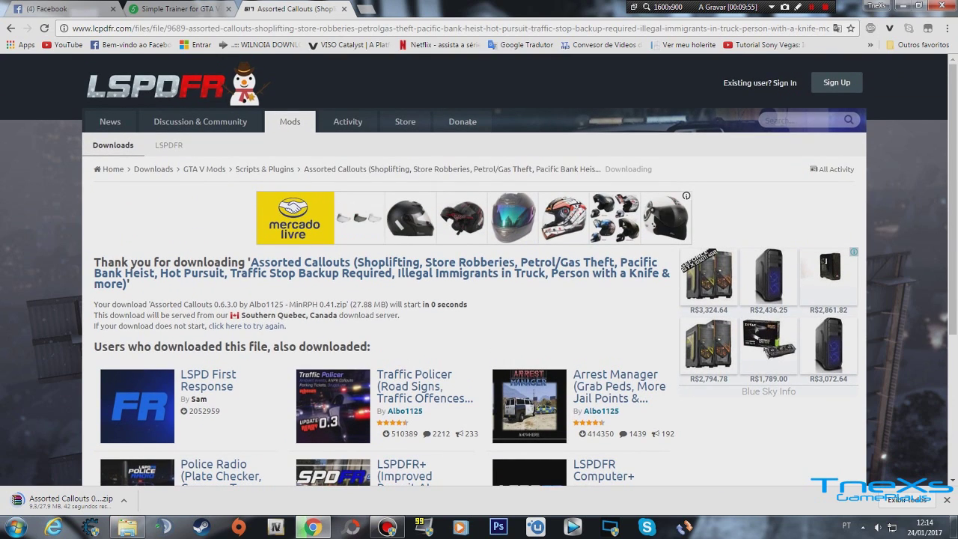
scroll(479, 299, down, 3)
scroll(224, 270, up, 3)
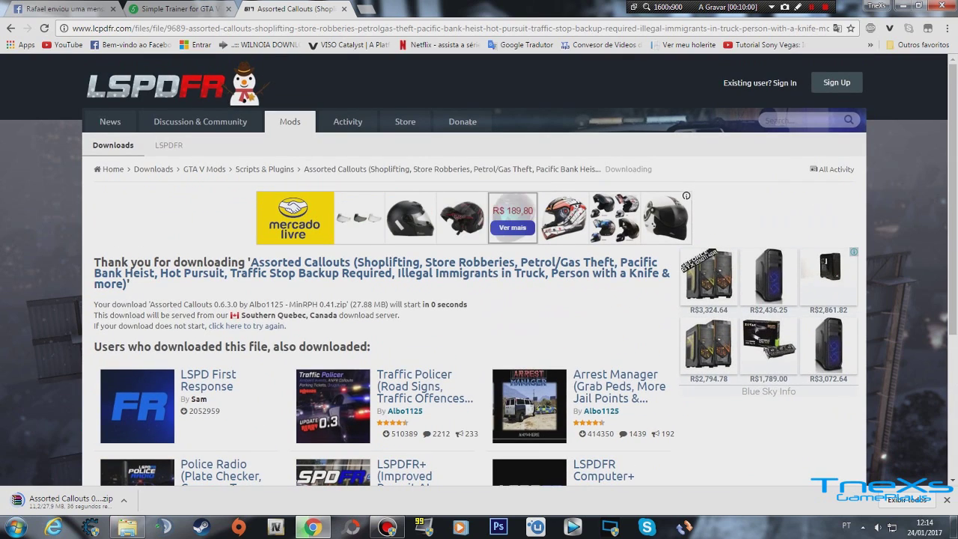
- Open the TneXs GamePlays video list in a new YouTube tab and expand the description of RONDA PMCE MULHER ARMADA COM UMA BAZUCA NO GTA IV
key(ctrl+t)
click(63, 45)
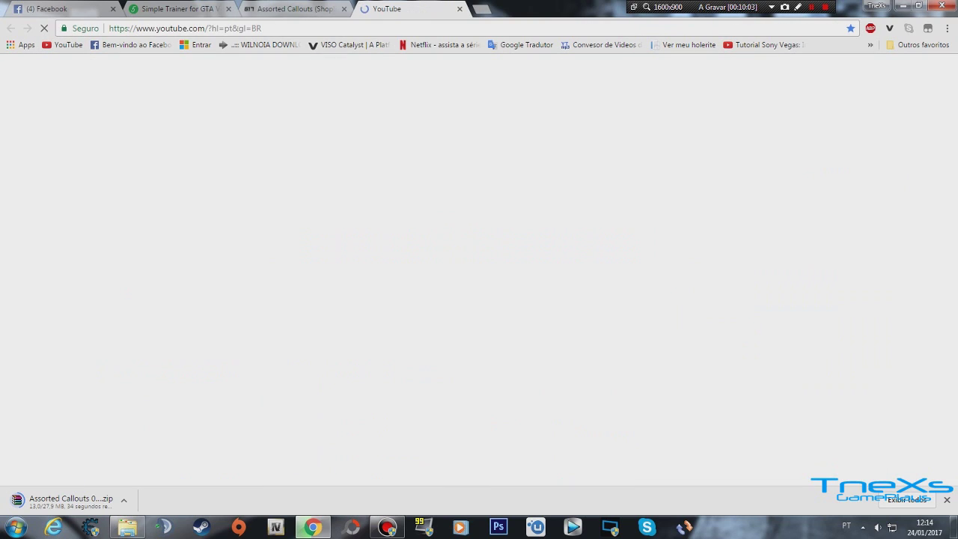
click(285, 9)
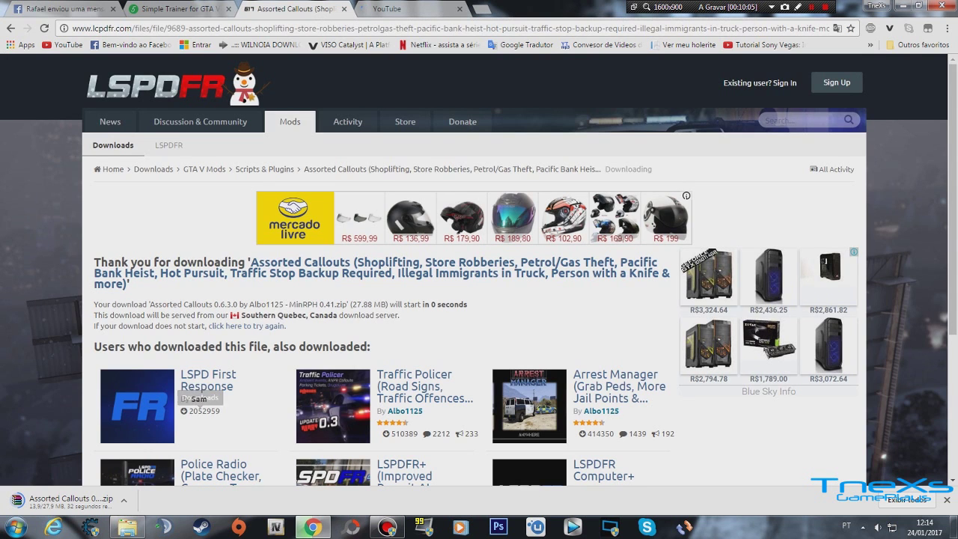
key(ctrl+Tab)
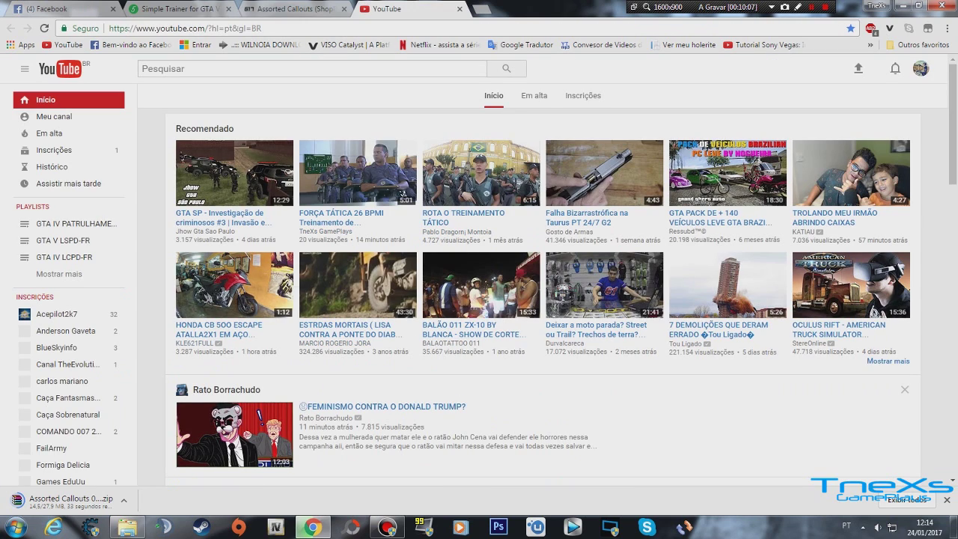
click(54, 116)
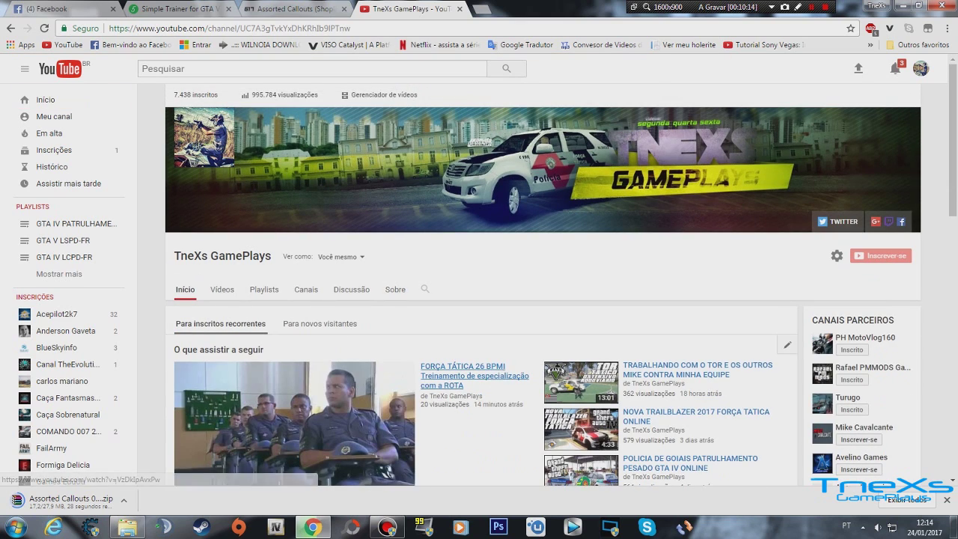
scroll(222, 170, down, 3)
click(222, 170)
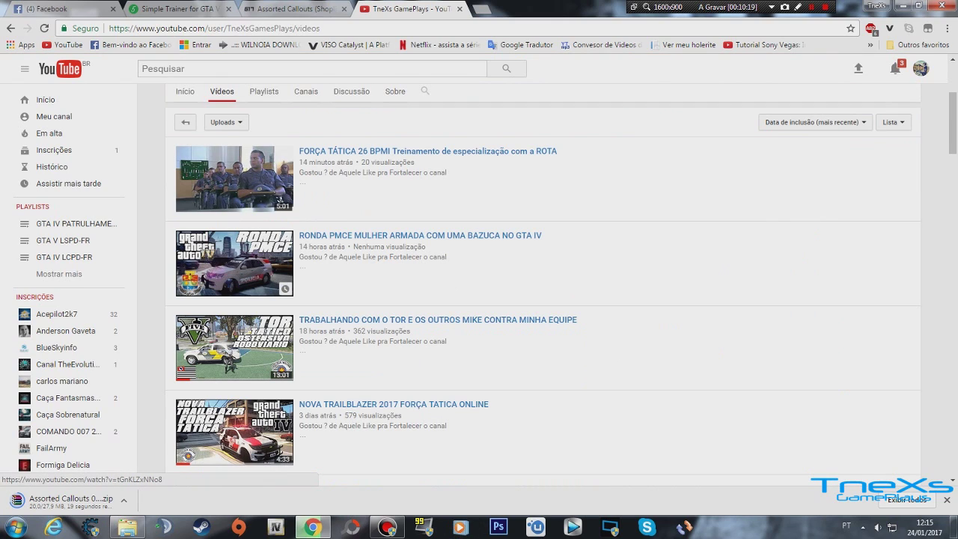
click(255, 262)
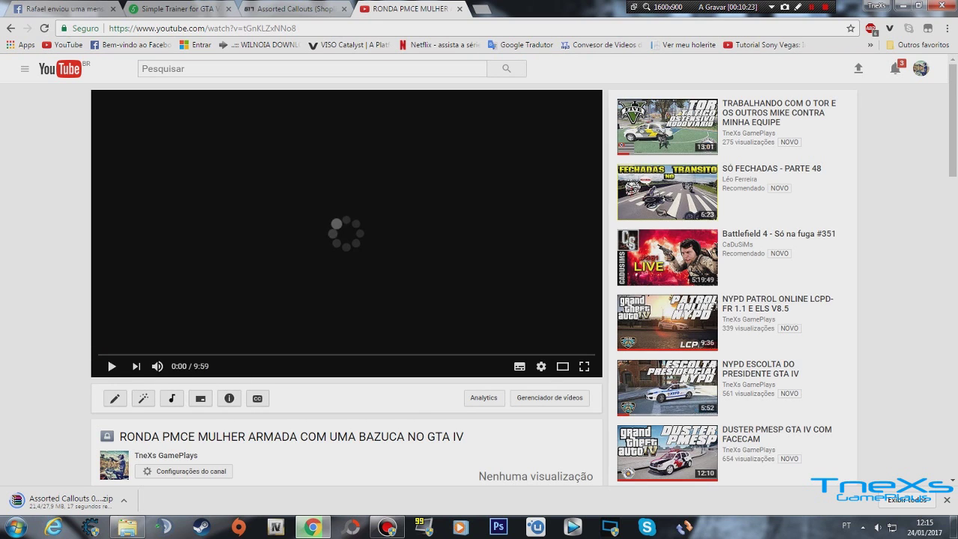
scroll(347, 284, down, 4)
click(346, 287)
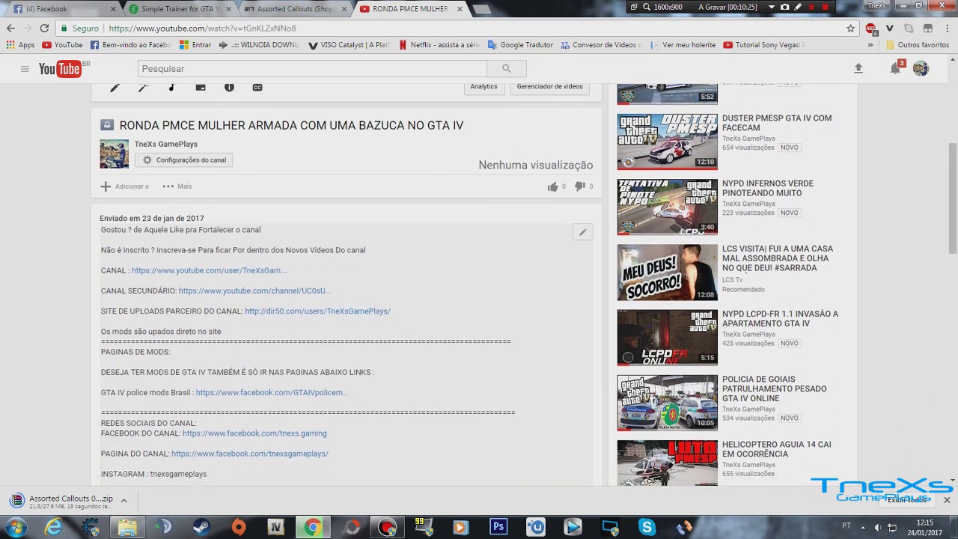
- Read the mods and LSPD-FR plugins listed in the video description, and close the YouTube tab
scroll(346, 284, down, 8)
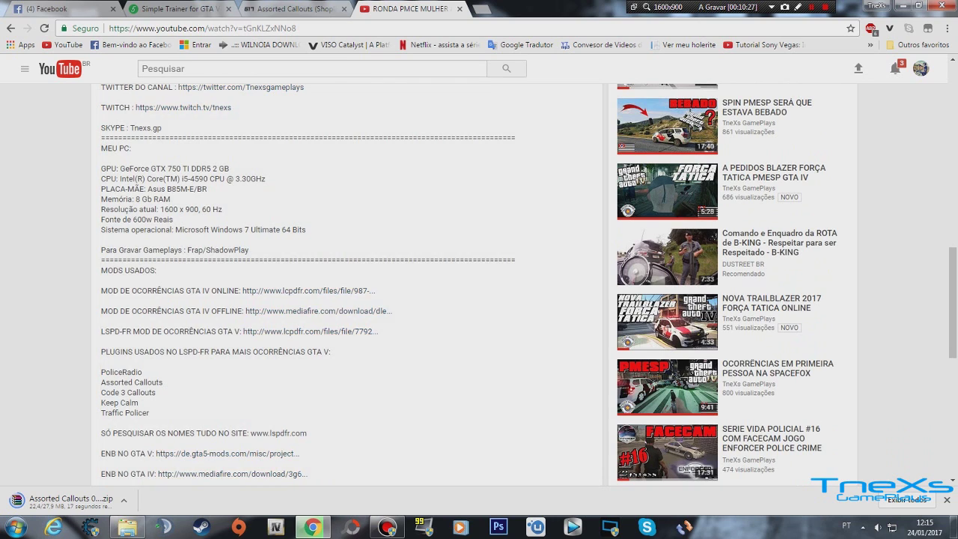
scroll(347, 284, up, 3)
scroll(194, 381, up, 1)
scroll(137, 479, down, 1)
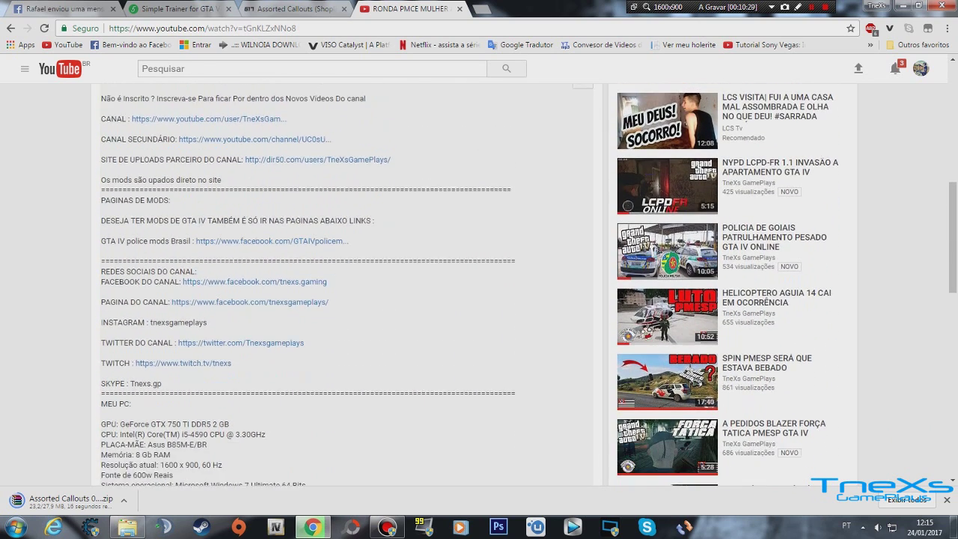
scroll(137, 479, up, 1)
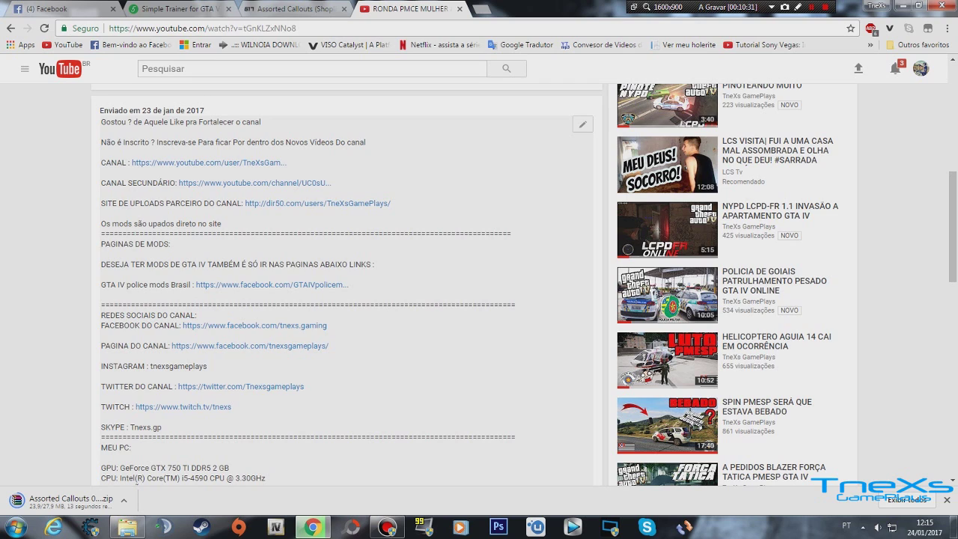
scroll(347, 284, down, 1)
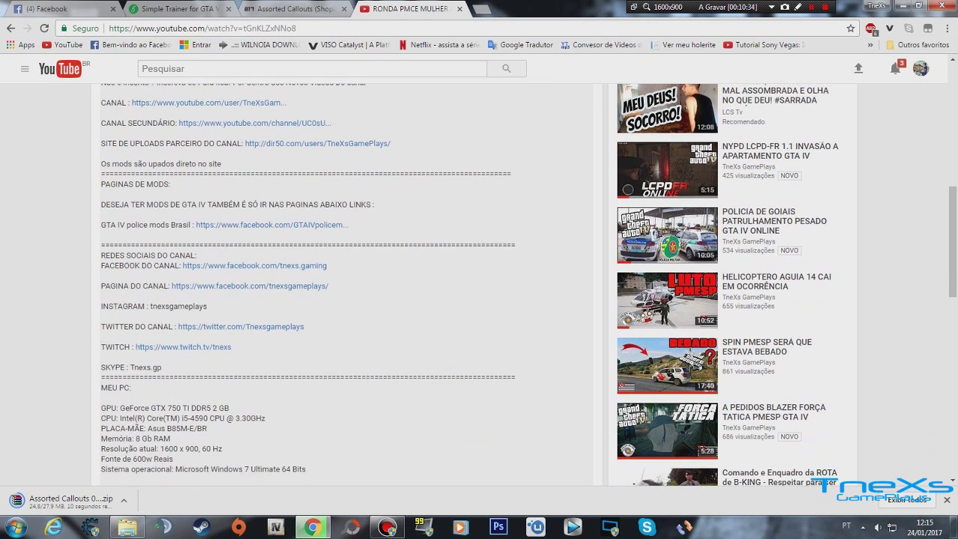
scroll(347, 284, down, 1)
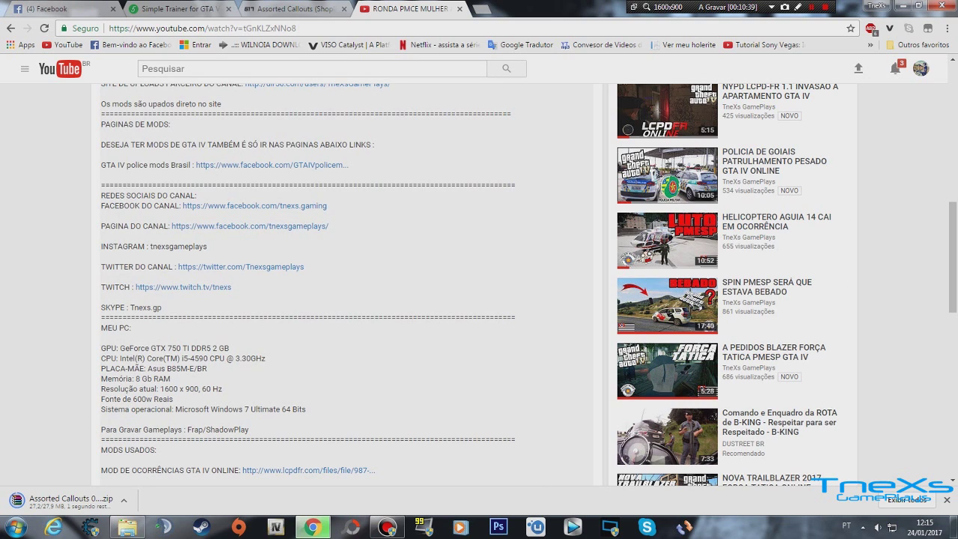
scroll(346, 284, down, 1)
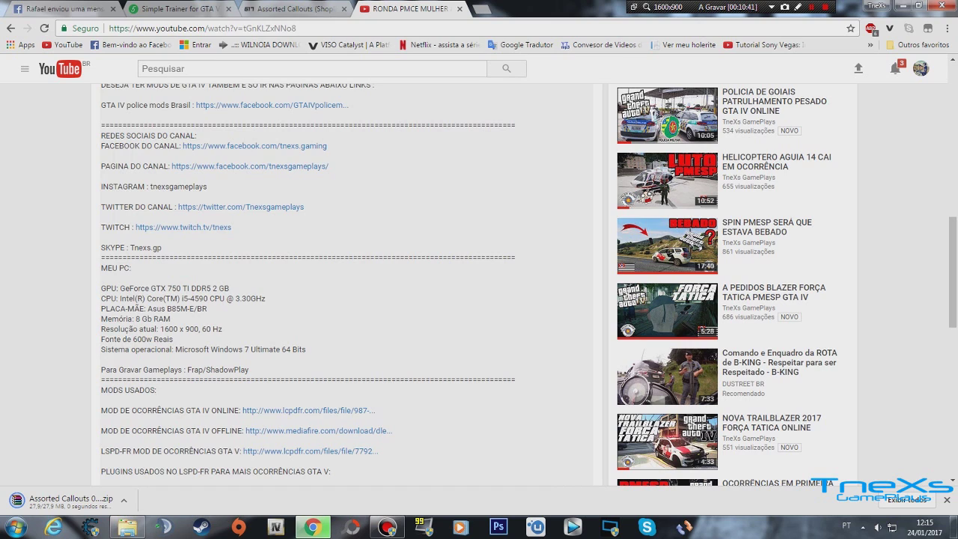
scroll(347, 284, down, 2)
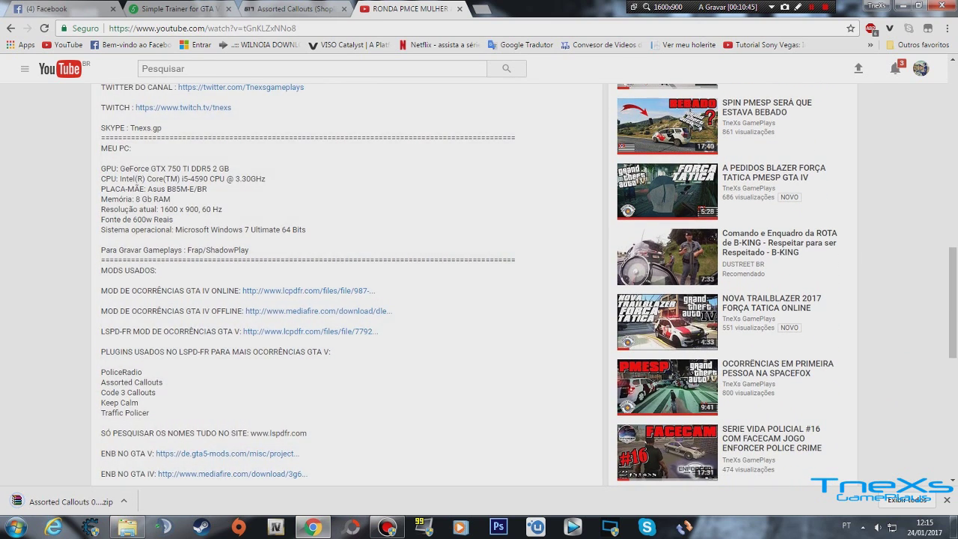
scroll(347, 284, down, 1)
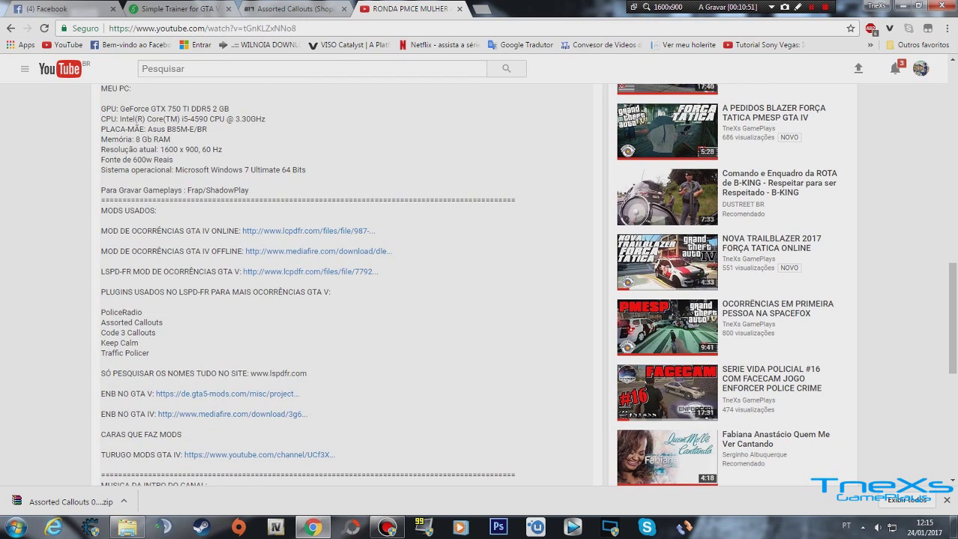
scroll(347, 284, down, 4)
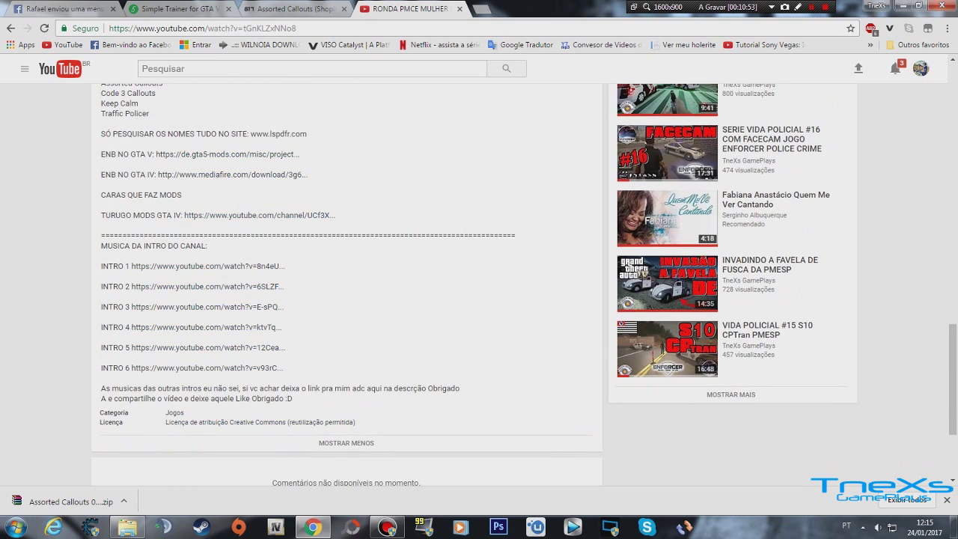
click(459, 8)
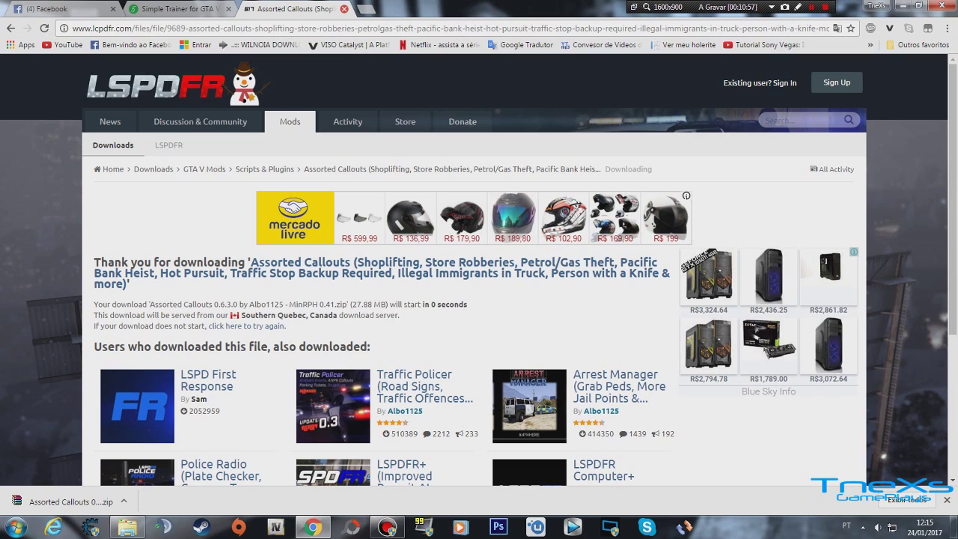
- Close the Assorted Callouts web page, open the downloaded Assorted Callouts archive and go into its Grand Theft Auto V folder
click(344, 9)
click(71, 502)
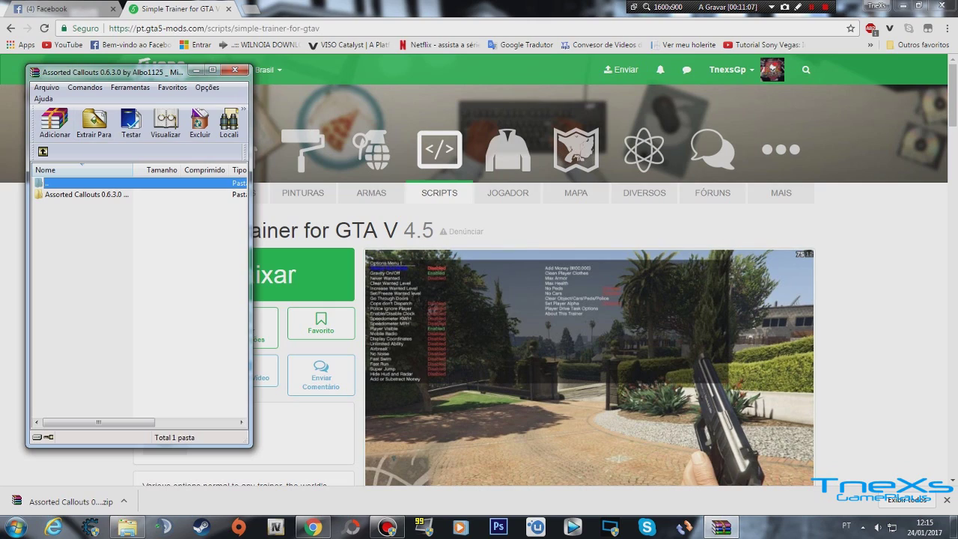
double_click(86, 195)
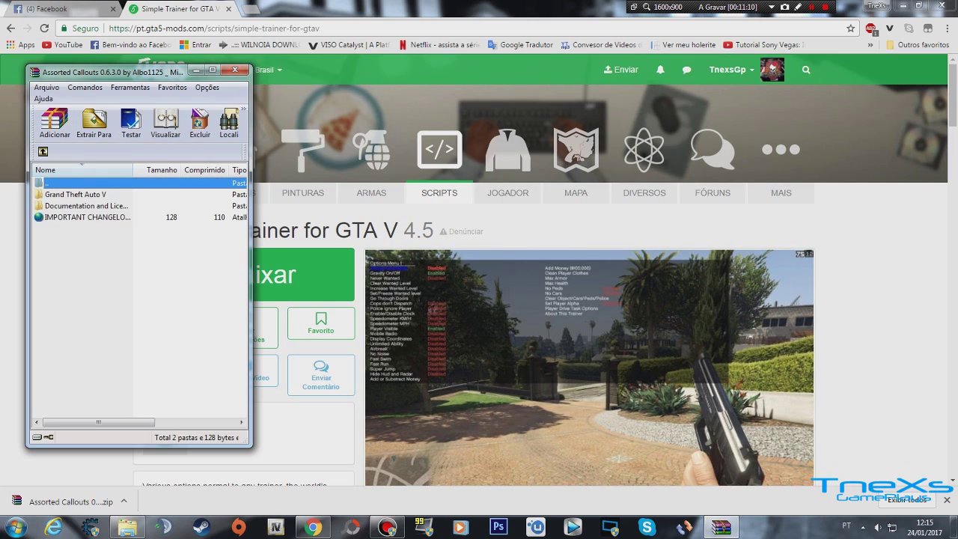
key(Down)
key(Down)
key(Down)
key(Up)
key(Up)
key(Return)
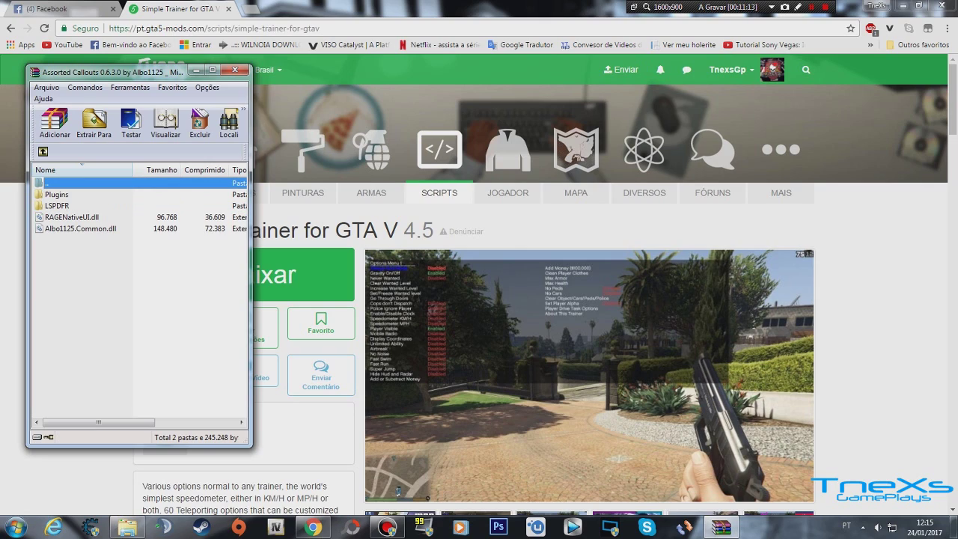
key(Return)
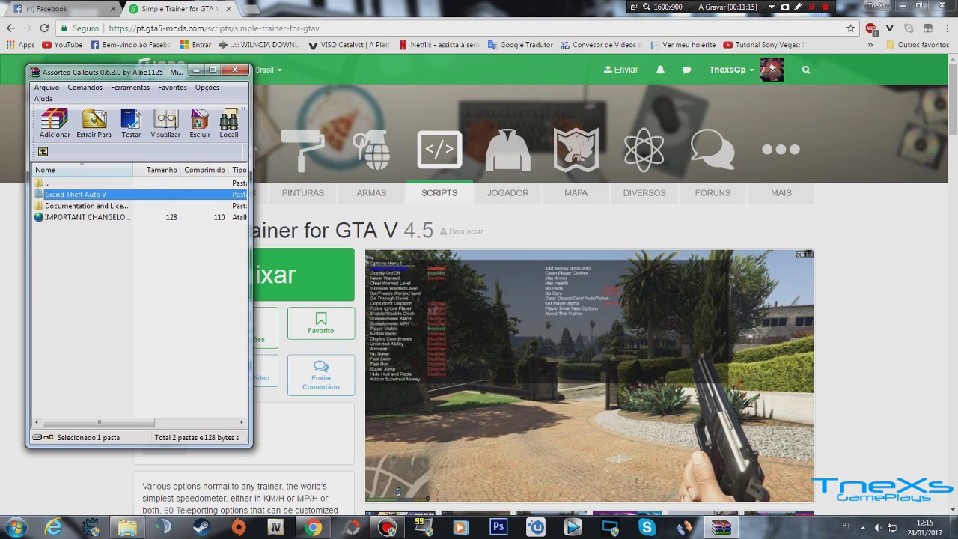
key(Return)
key(End)
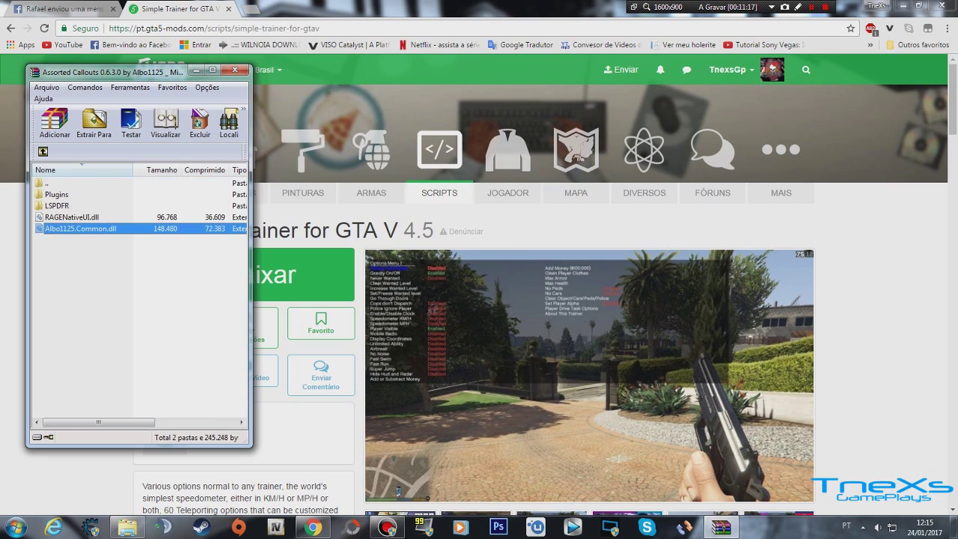
- Bring up the game folder and select Plugins, LSPDFR, RAGENativeUI.dll and Albo1125.Common.dll in the Assorted Callouts archive
key(Up)
key(Up)
key(End)
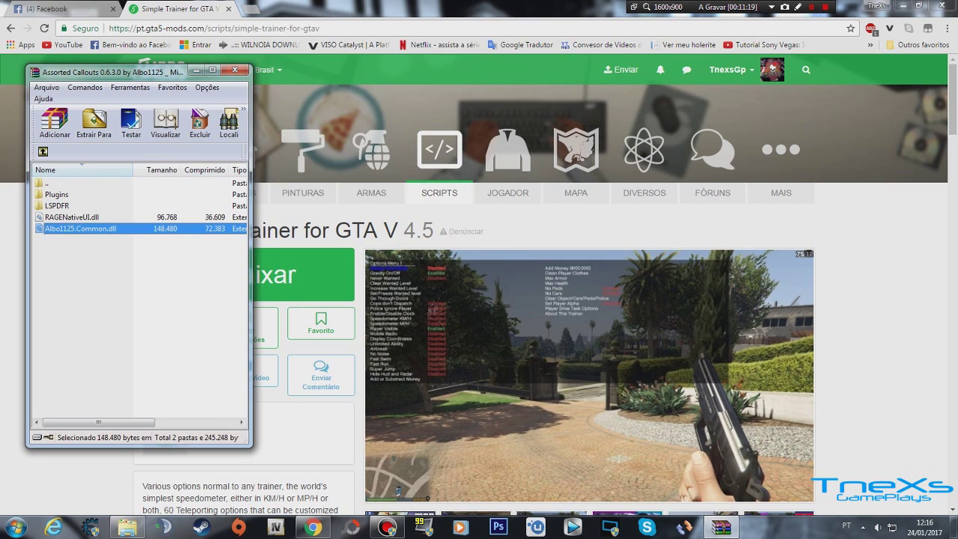
key(Up)
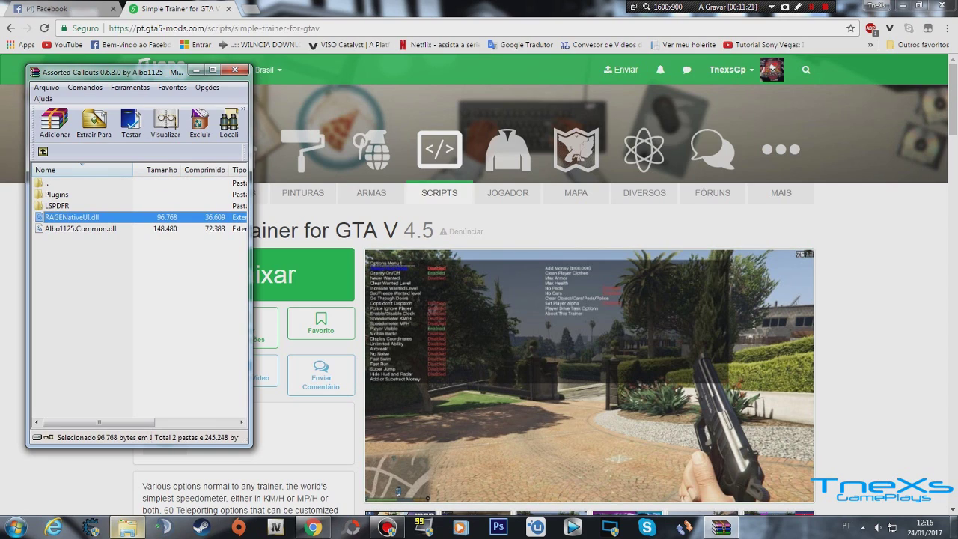
click(128, 528)
click(72, 217)
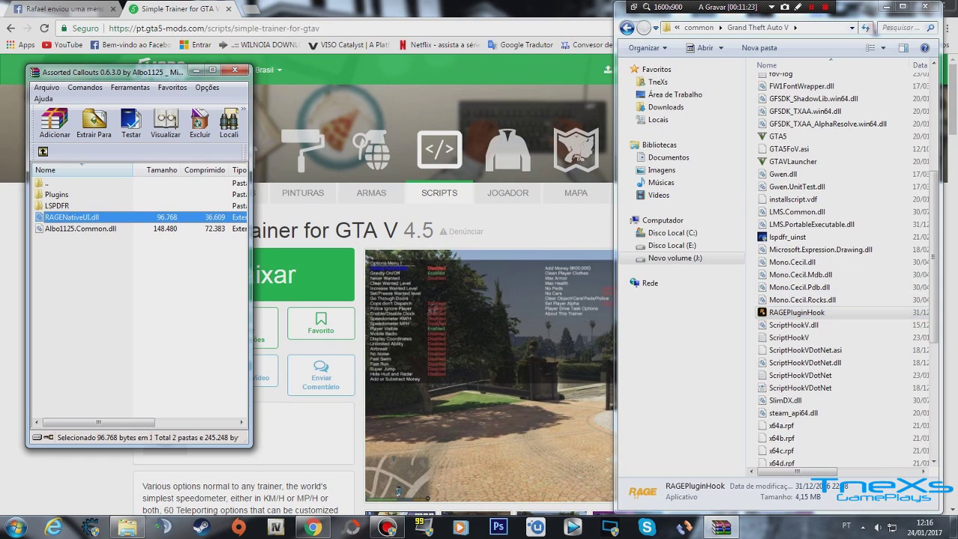
key(shift+Down)
key(shift+Up)
key(shift+Up)
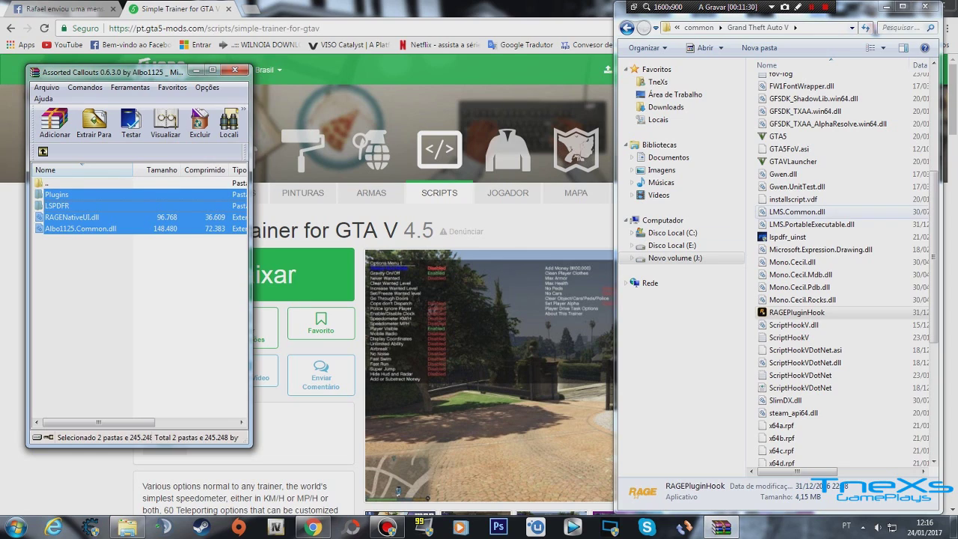
- Check the contents of the game's plugins folder and return to the Grand Theft Auto V folder
drag(934, 258, 933, 257)
scroll(823, 262, up, 5)
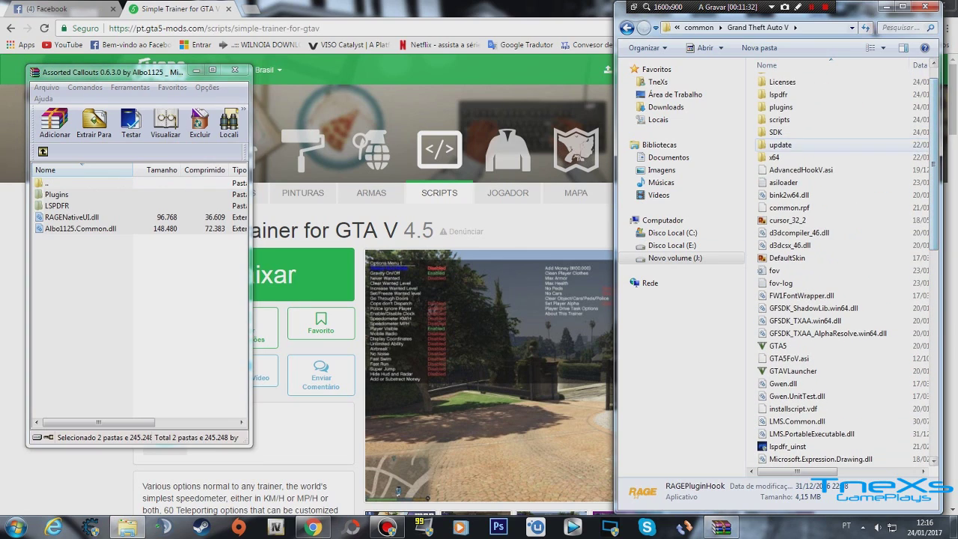
double_click(781, 107)
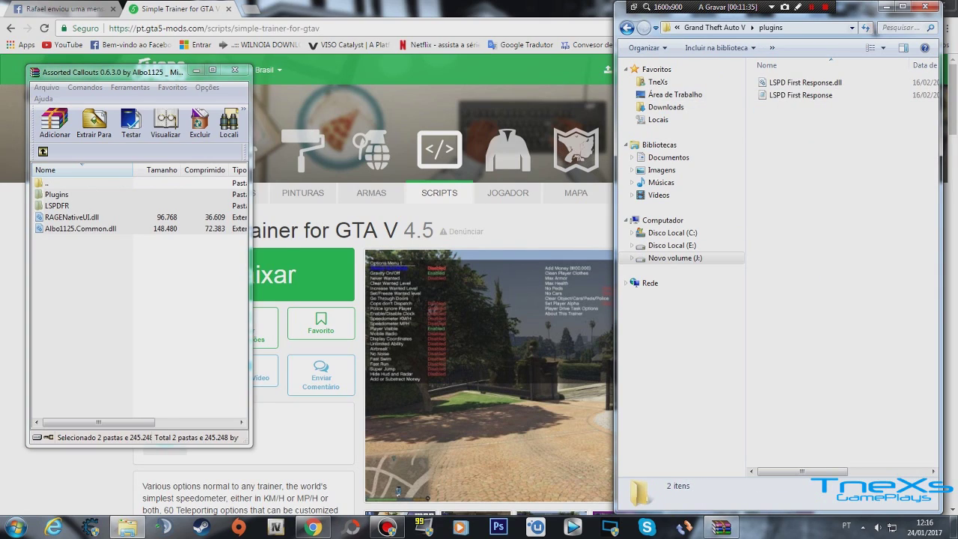
click(626, 28)
click(812, 7)
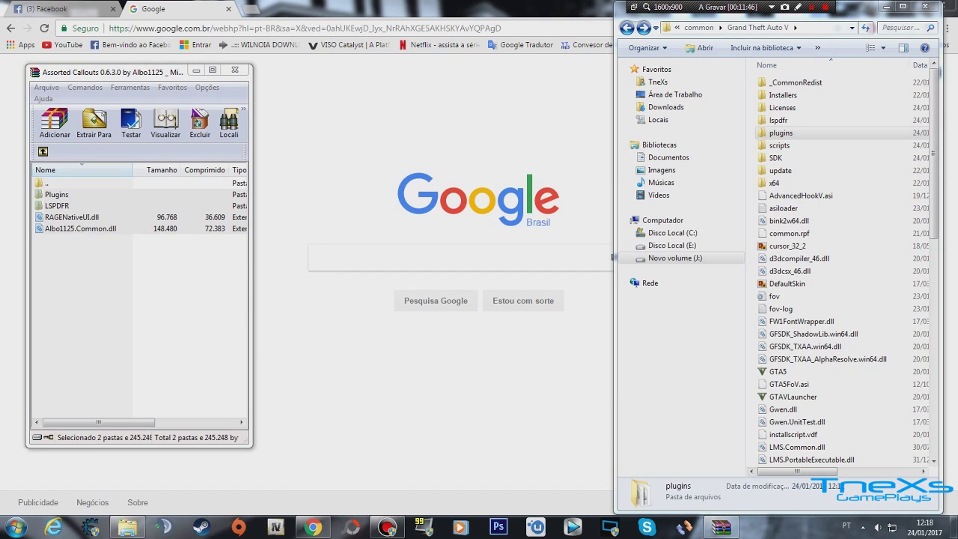
- Copy the selected archive items into the Grand Theft Auto V folder, merging the lspdfr folder, and close both windows
click(112, 73)
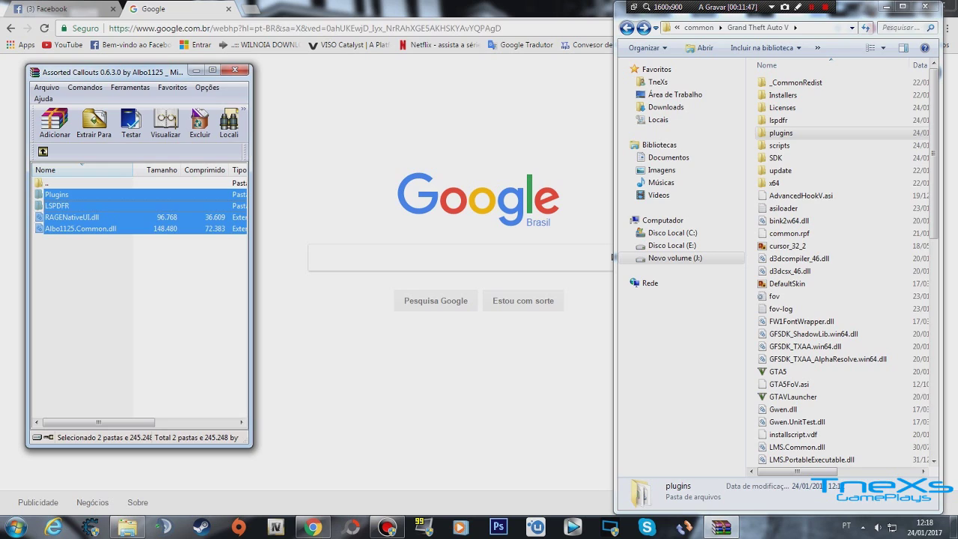
drag(72, 218, 778, 296)
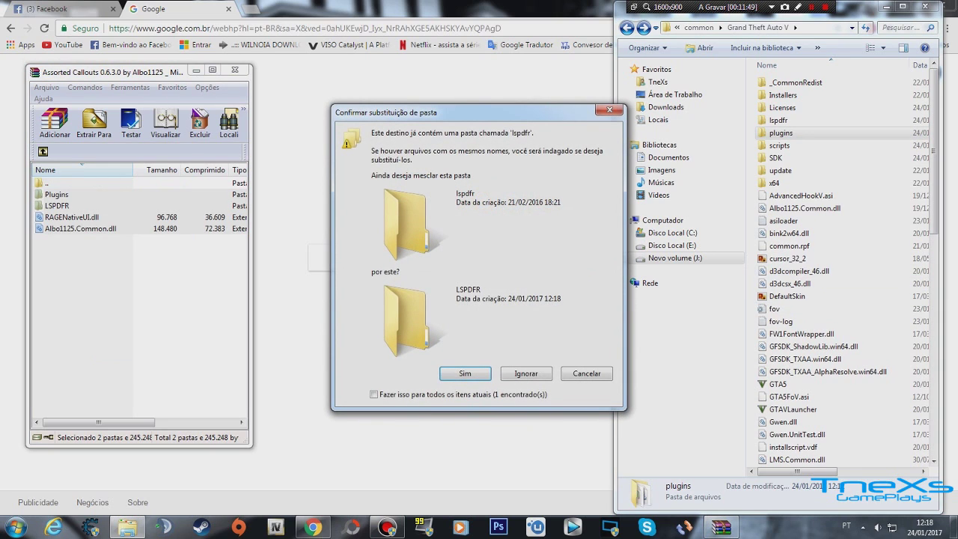
key(Return)
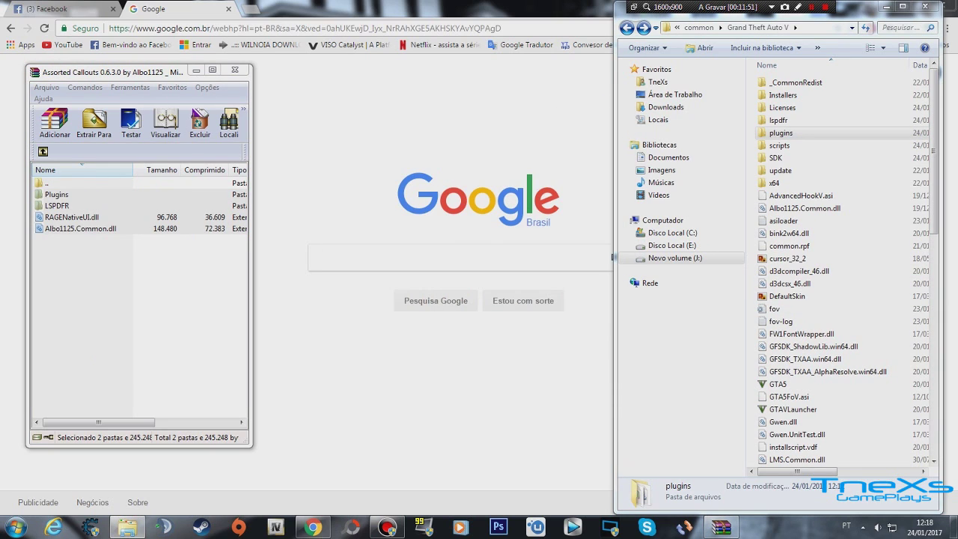
scroll(613, 258, down, 10)
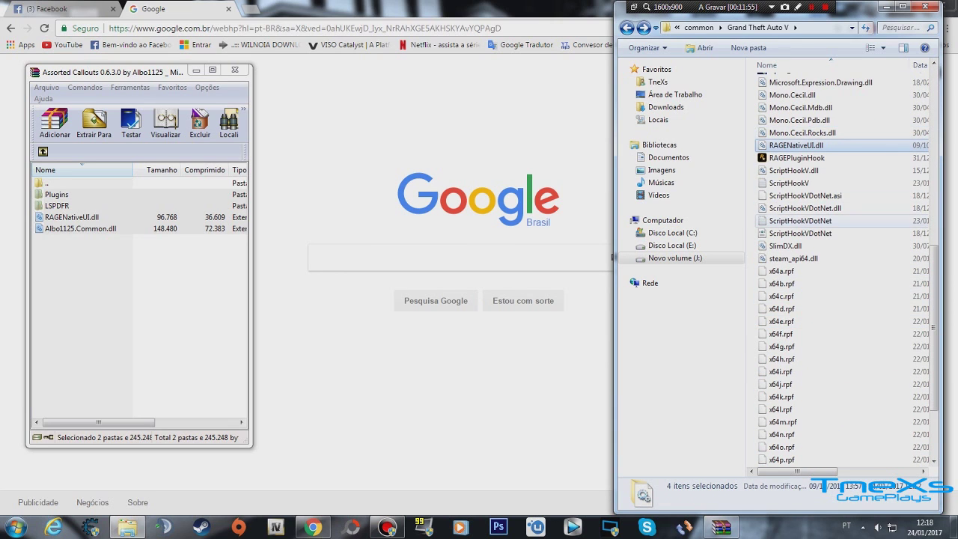
scroll(809, 213, up, 10)
click(887, 6)
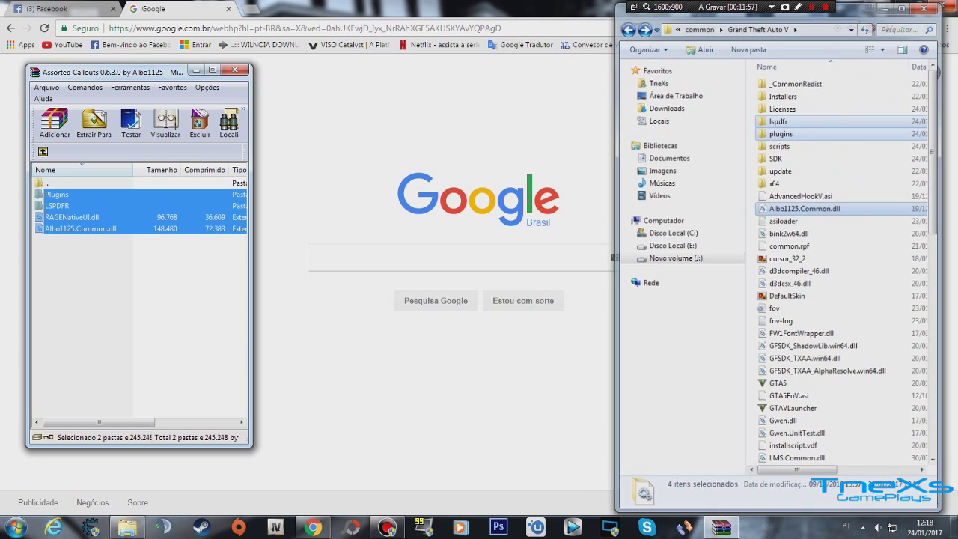
click(234, 70)
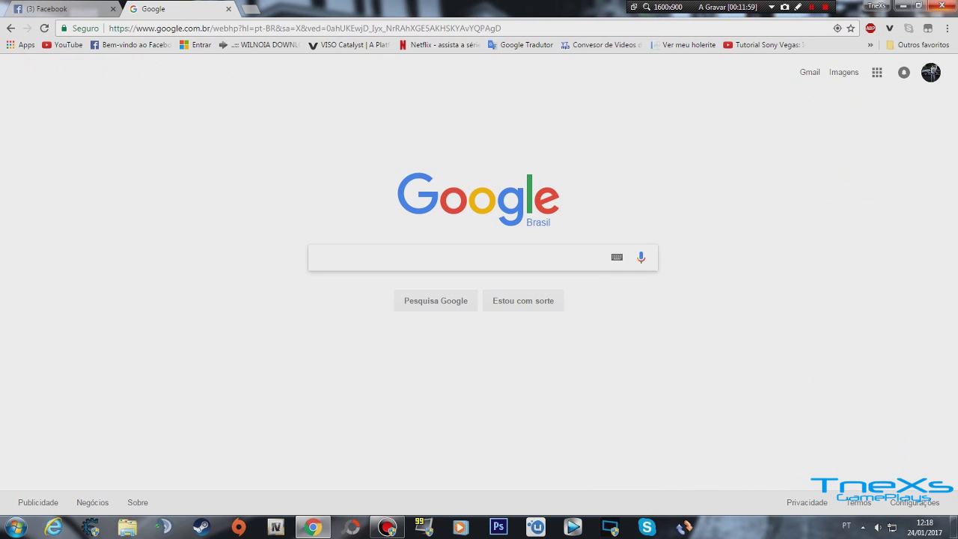
- Minimize the browser and refresh the desktop
click(903, 5)
right_click(475, 116)
click(509, 149)
right_click(376, 143)
click(408, 176)
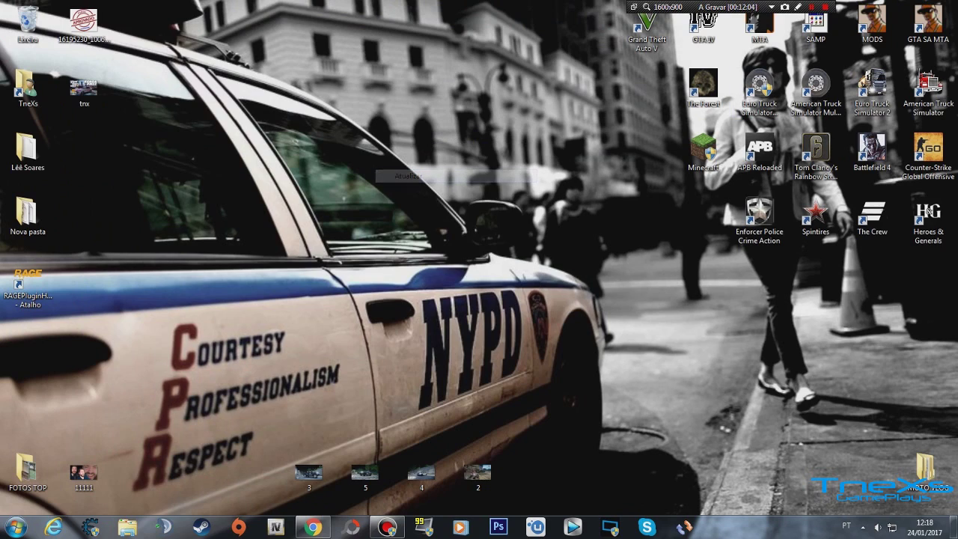
- Place the RAGEPluginHook shortcut below the Grand Theft Auto V desktop icon and rename it RAGE
drag(728, 6, 438, 7)
drag(27, 286, 666, 114)
key(F2)
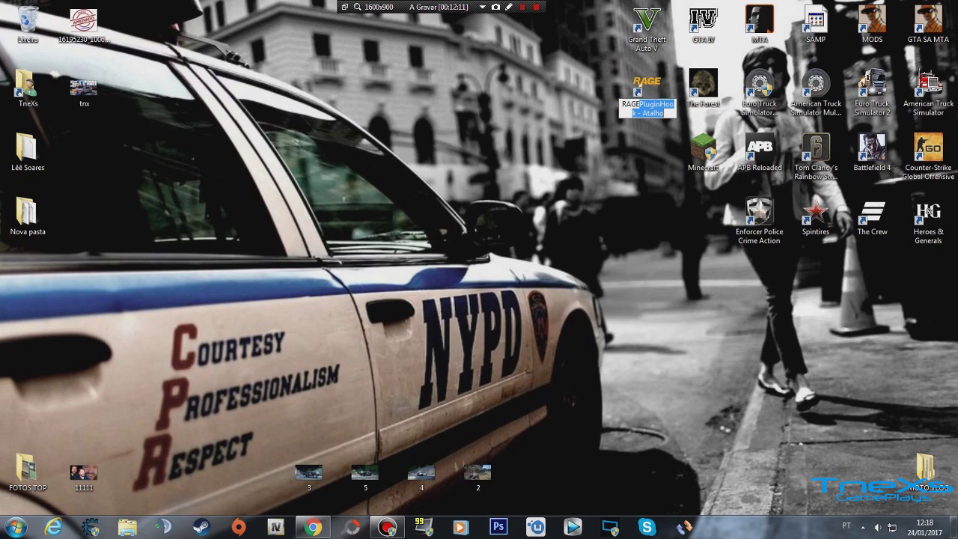
key(Delete)
key(Return)
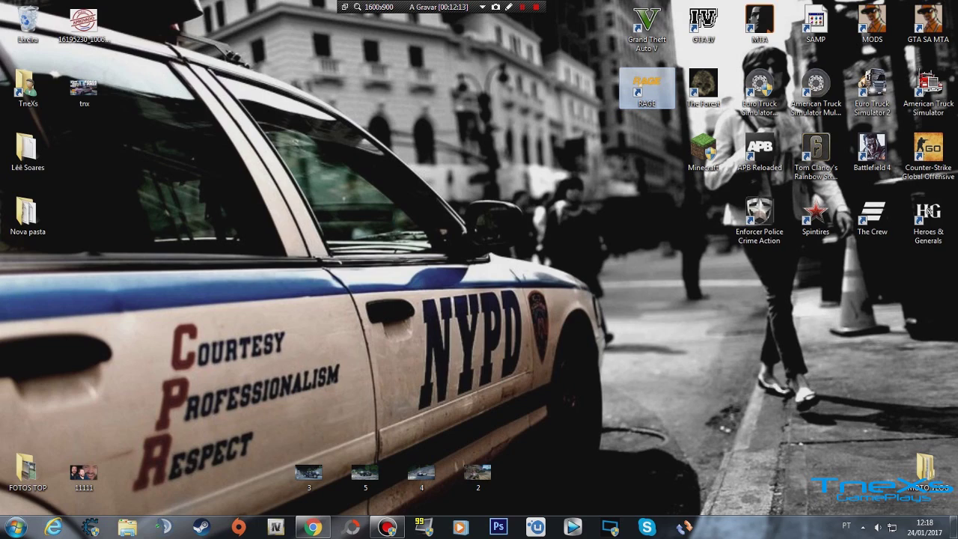
- Check the hidden notification icons and start Steam
click(863, 526)
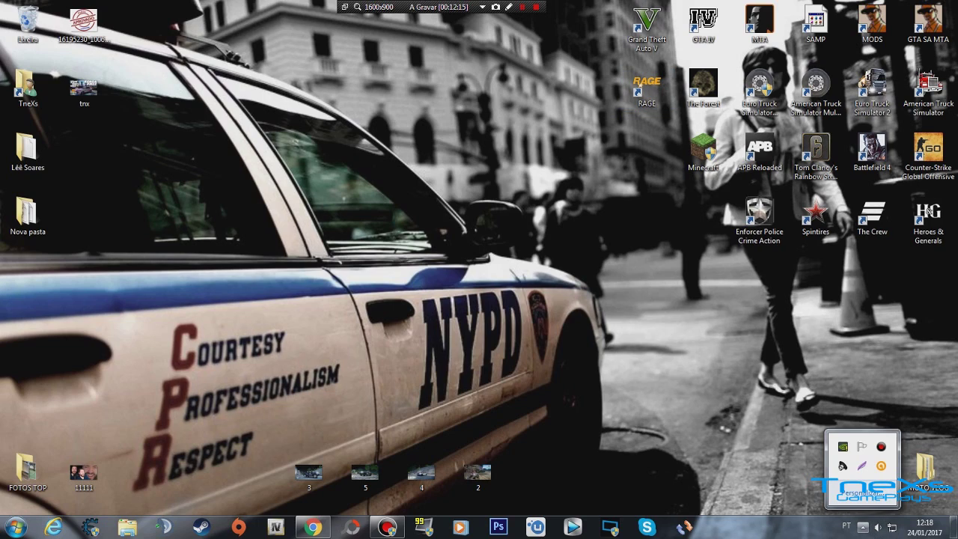
click(863, 526)
click(201, 527)
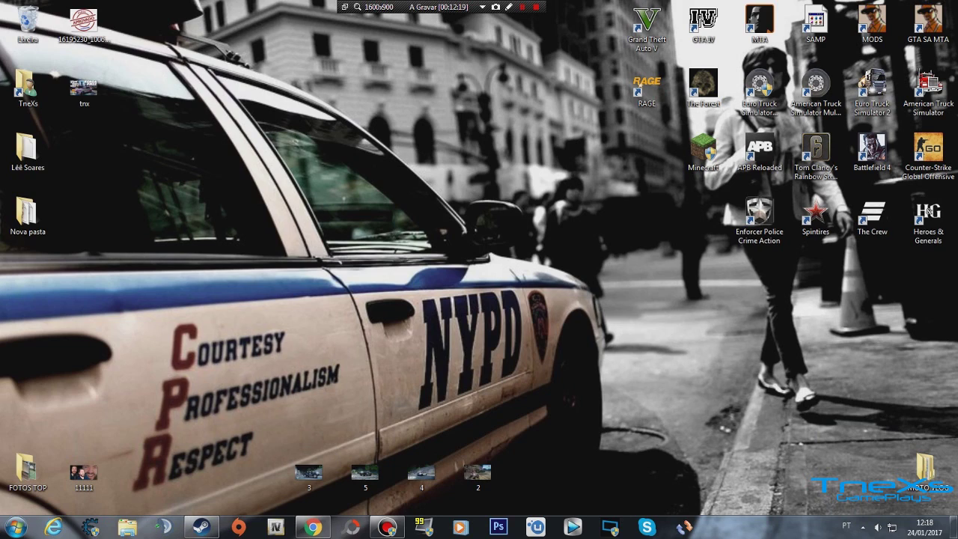
click(200, 527)
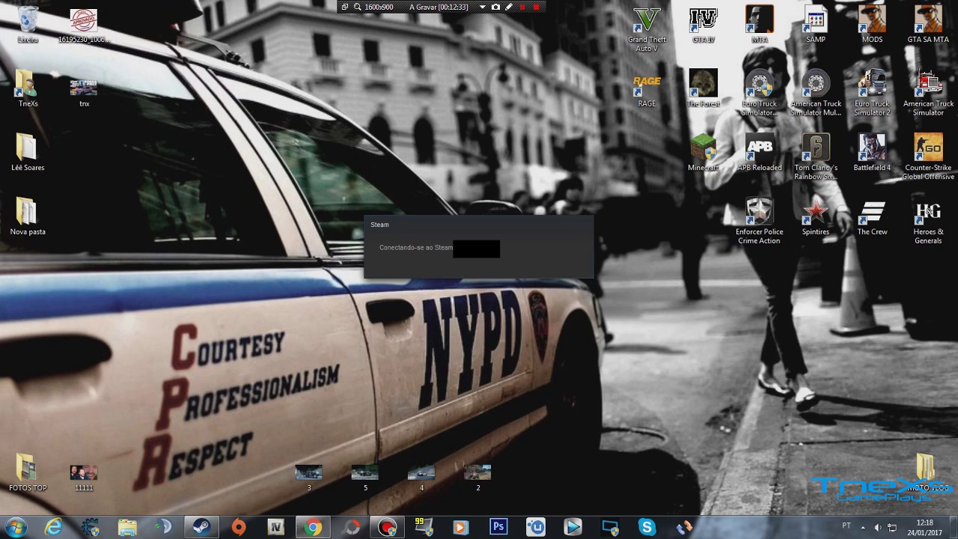
- Open the LSPDFR 031 Manual Install archive from the Downloads folder and close the folder window
click(129, 527)
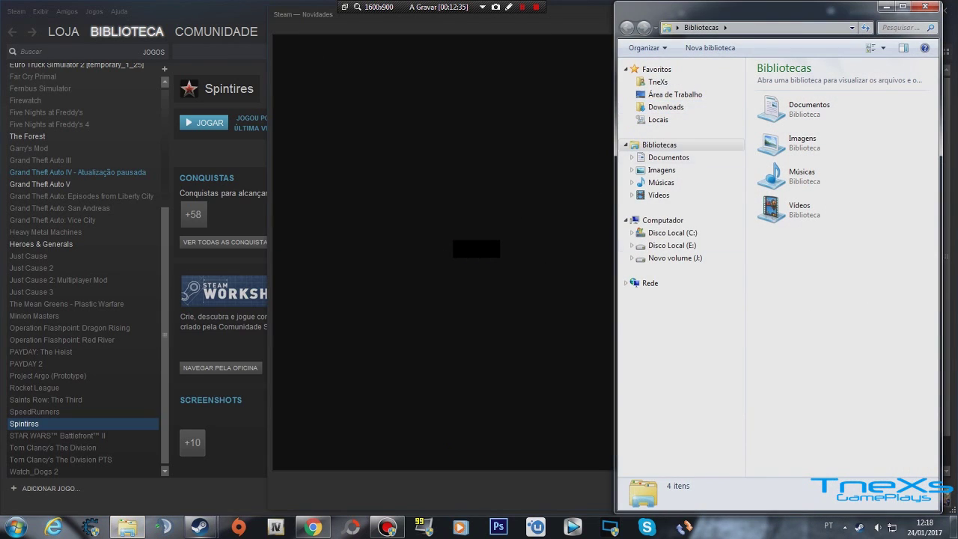
click(665, 107)
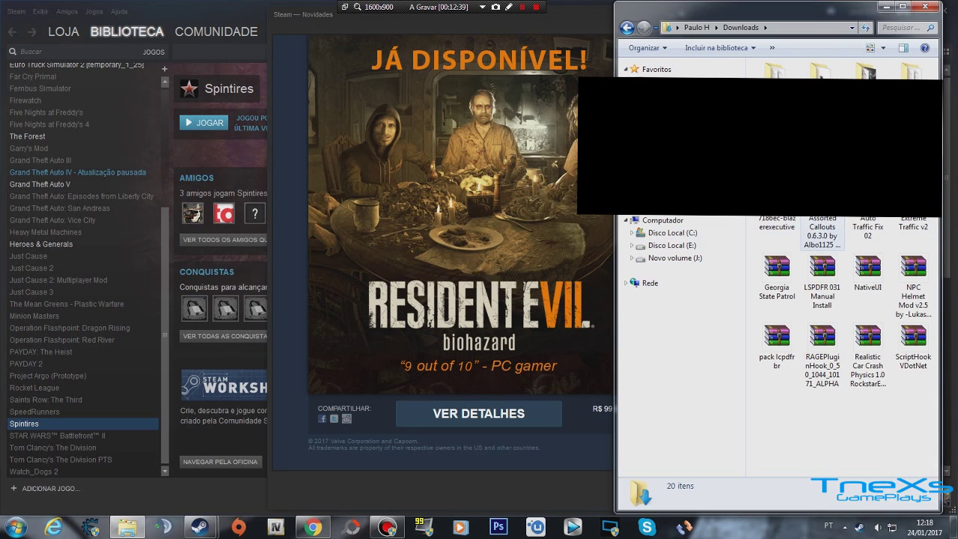
double_click(822, 277)
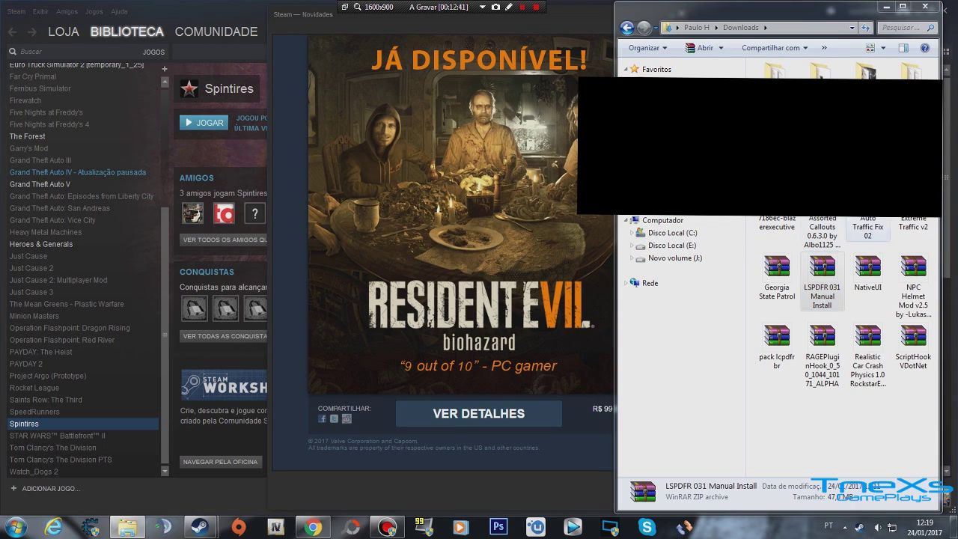
click(926, 6)
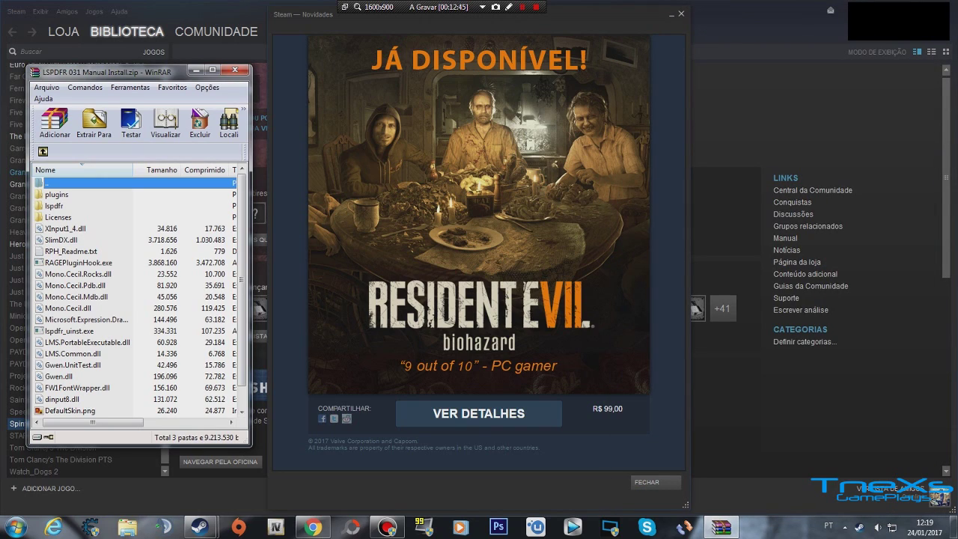
- Select dinput8.dll in the LSPDFR archive and close the Steam news and library windows
click(79, 263)
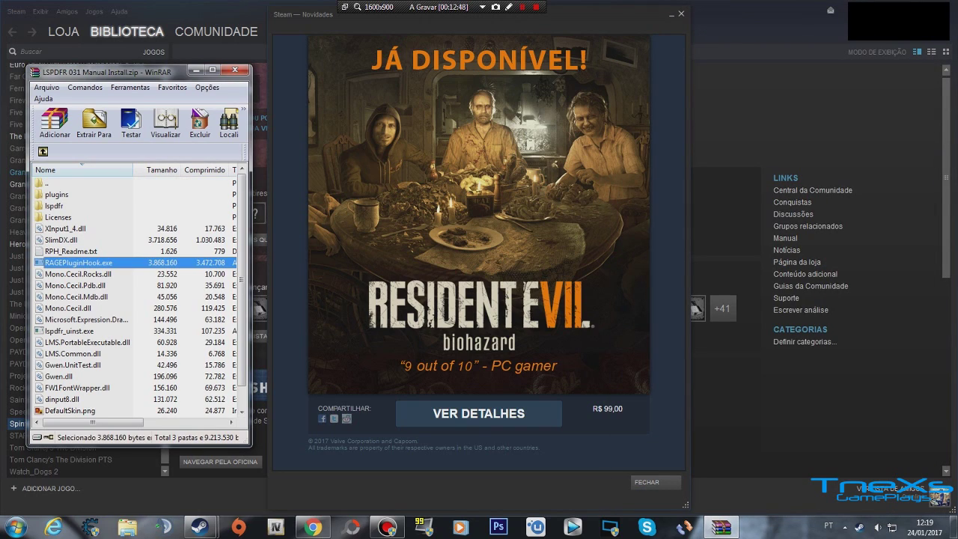
click(62, 399)
click(682, 14)
click(929, 7)
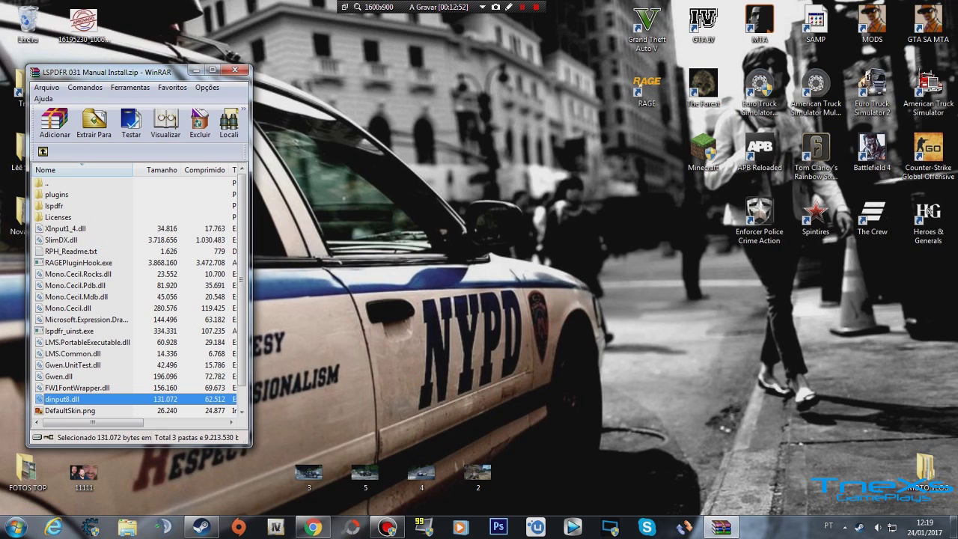
- Open the RAGE shortcut's file location, copy dinput8.dll from the archive into the Grand Theft Auto V folder and close both windows
right_click(650, 85)
click(704, 121)
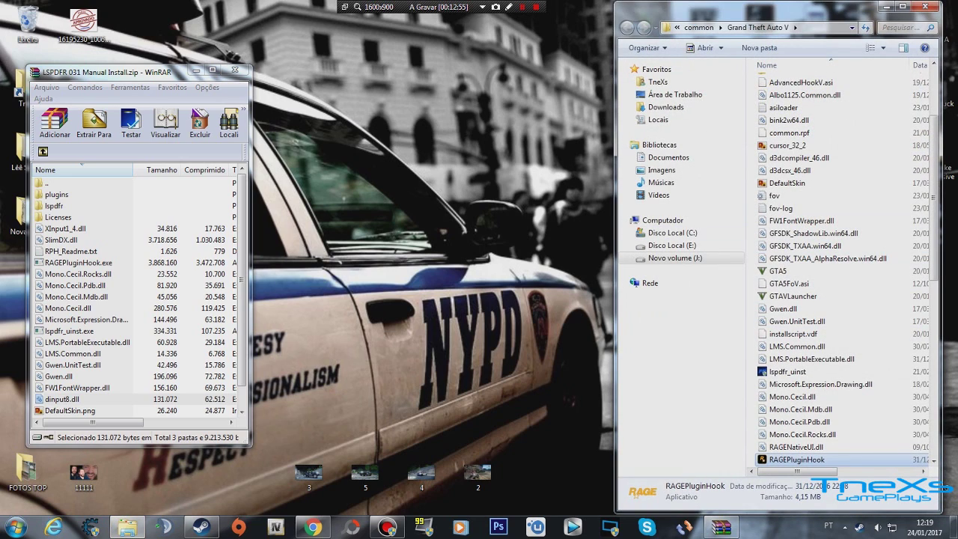
click(63, 399)
drag(63, 399, 809, 335)
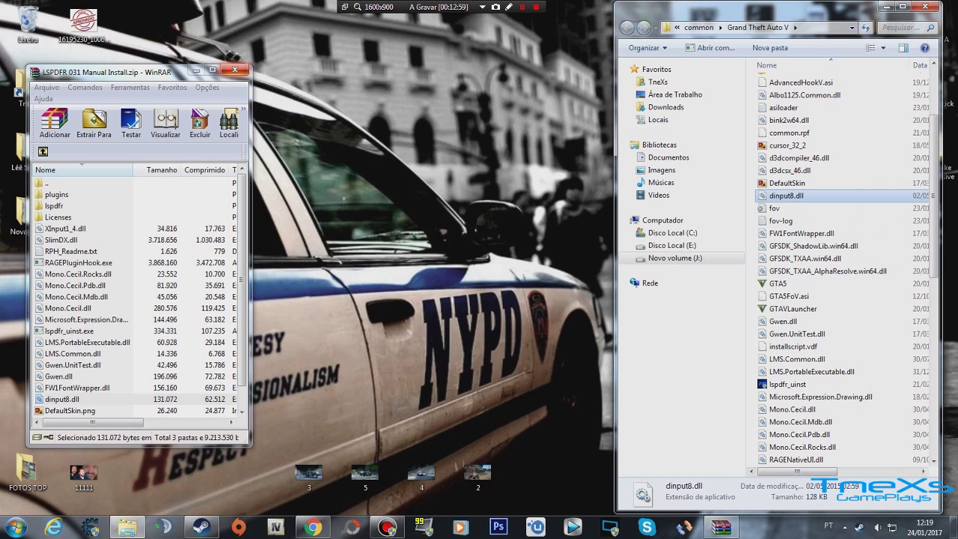
click(235, 70)
click(925, 7)
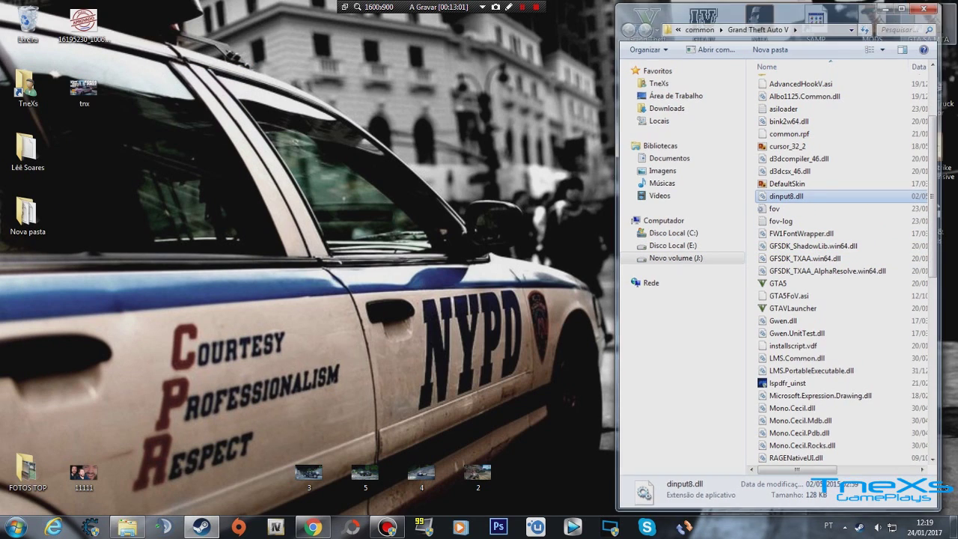
right_click(319, 122)
click(352, 155)
right_click(386, 159)
click(419, 193)
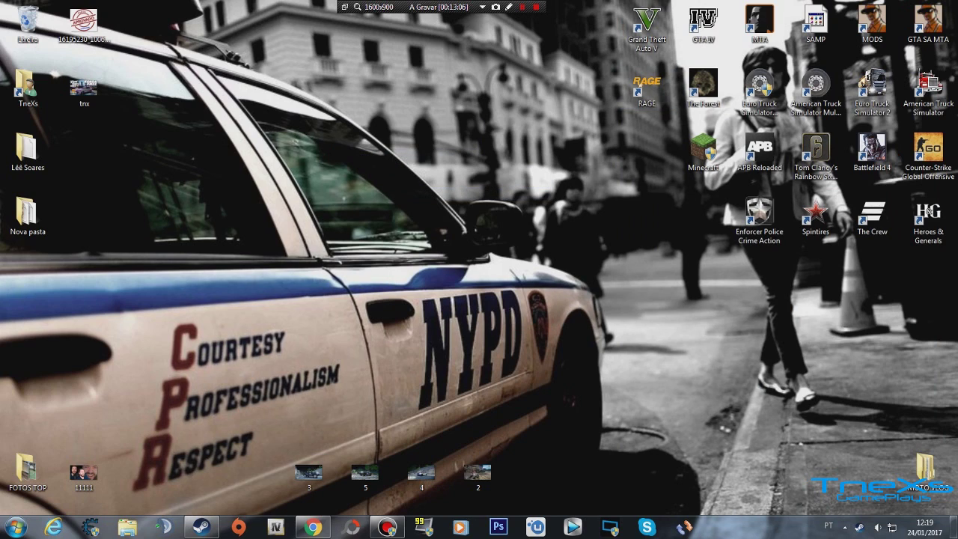
- Run RAGE Plugin Hook from the RAGE desktop shortcut and let it unblock the listed files
double_click(647, 86)
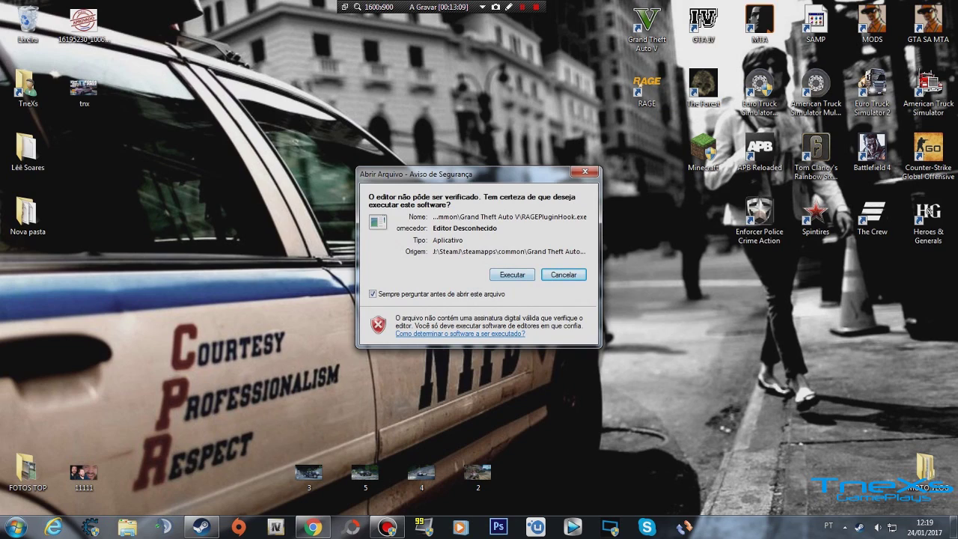
click(512, 275)
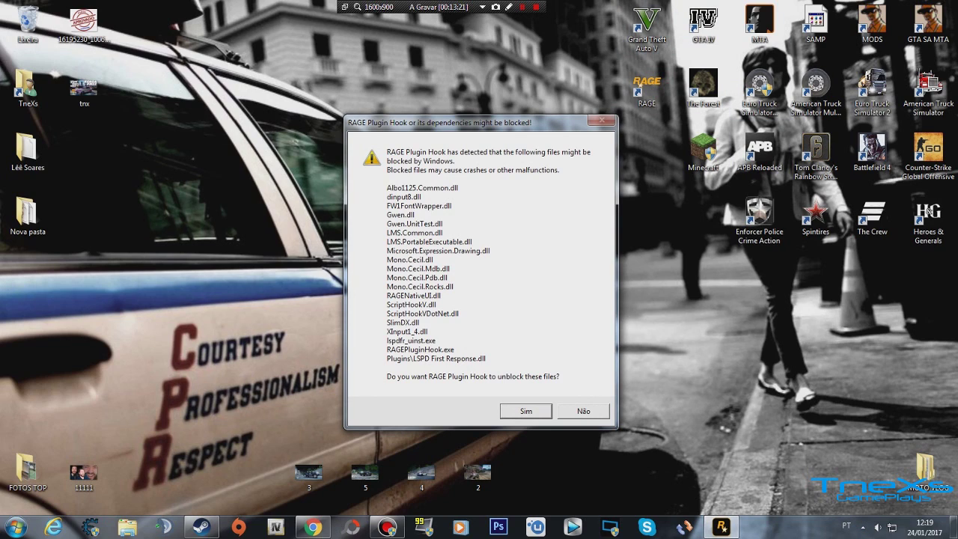
key(Return)
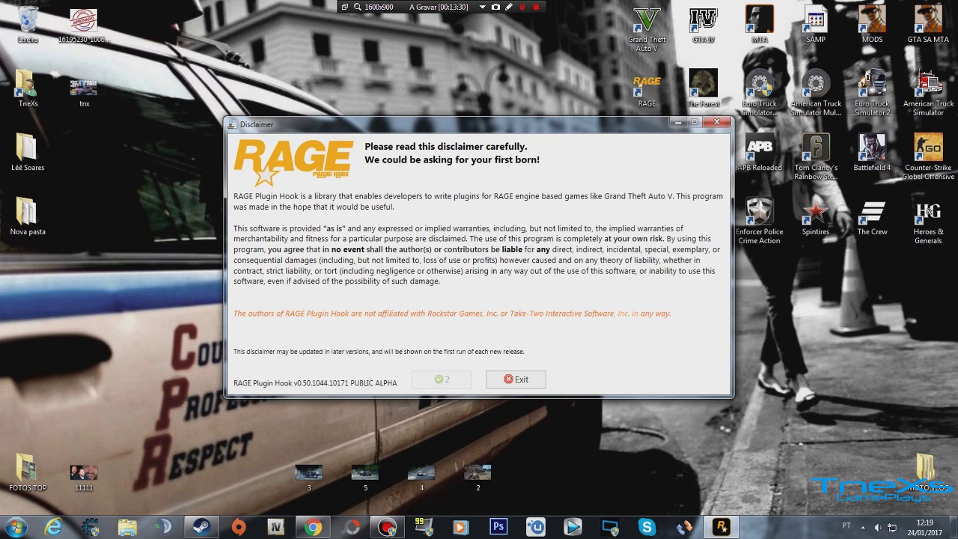
- Accept the RAGE Plugin Hook disclaimer, decline the game version backup and open the plugin loading settings
click(442, 380)
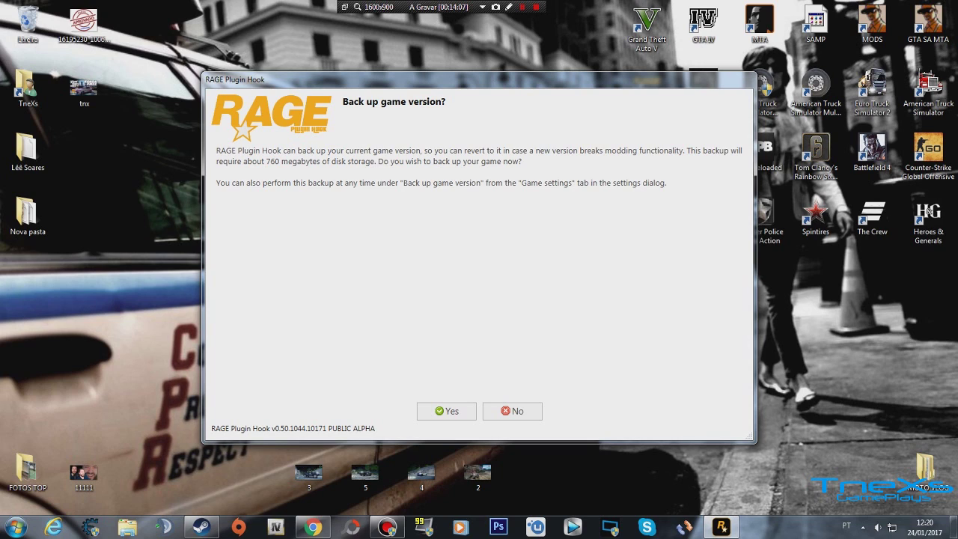
click(512, 411)
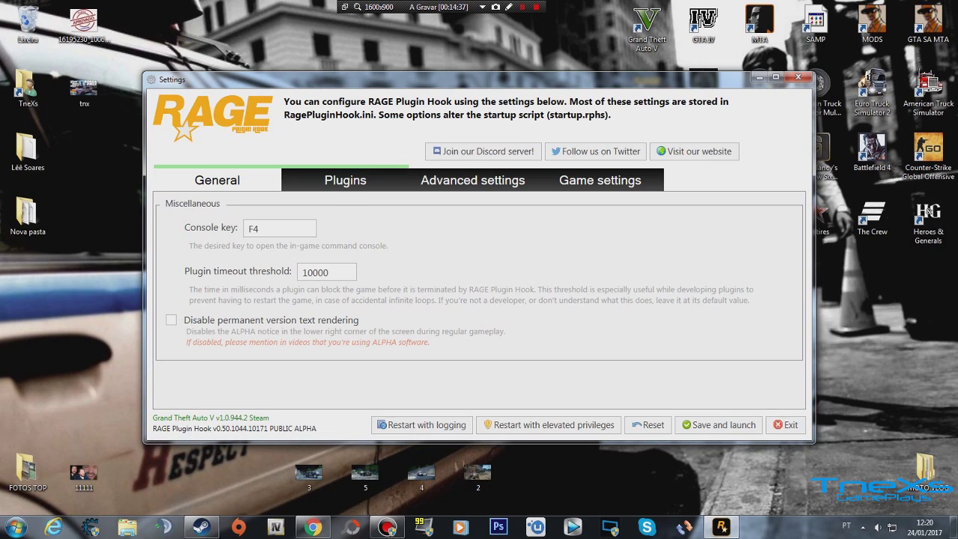
click(345, 180)
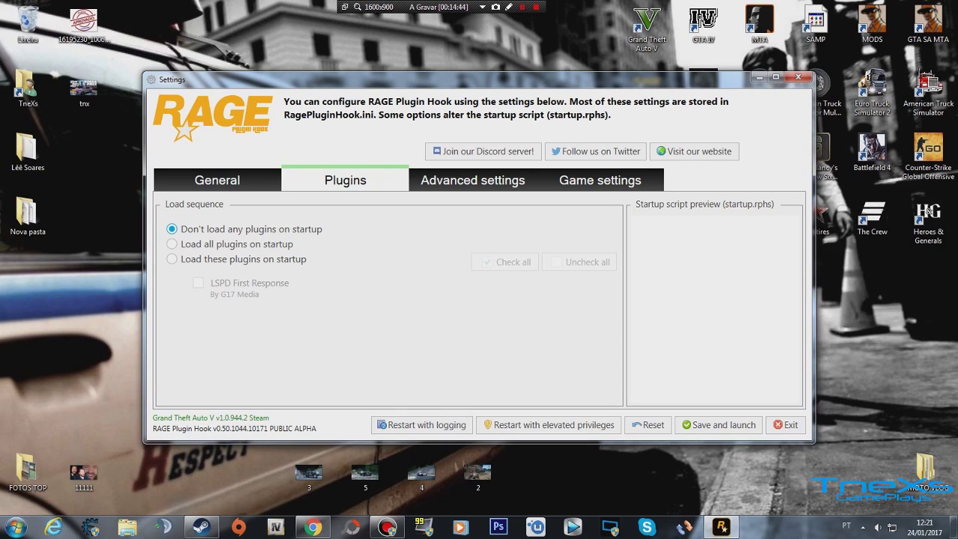
- Set only the LSPD First Response plugin to load on startup and open the general settings' console key for editing
click(172, 259)
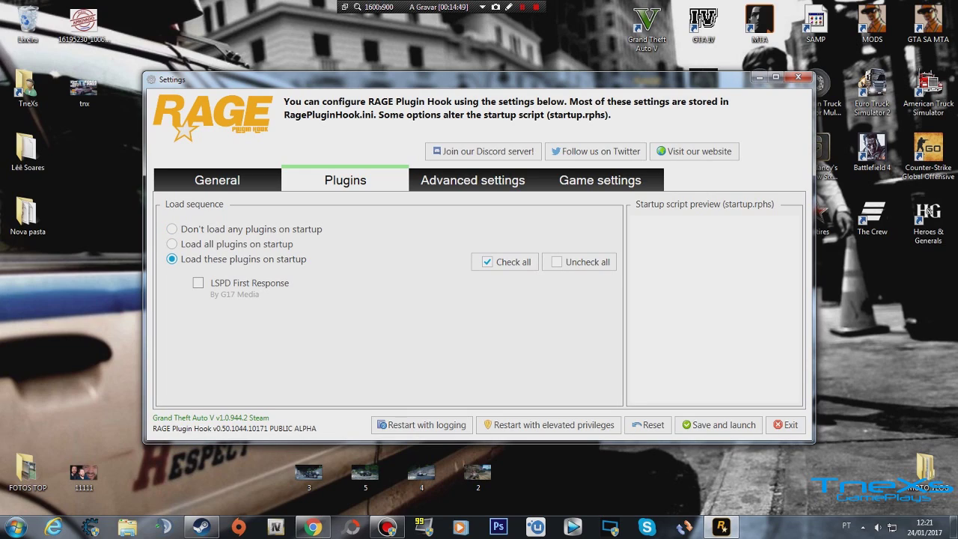
click(198, 283)
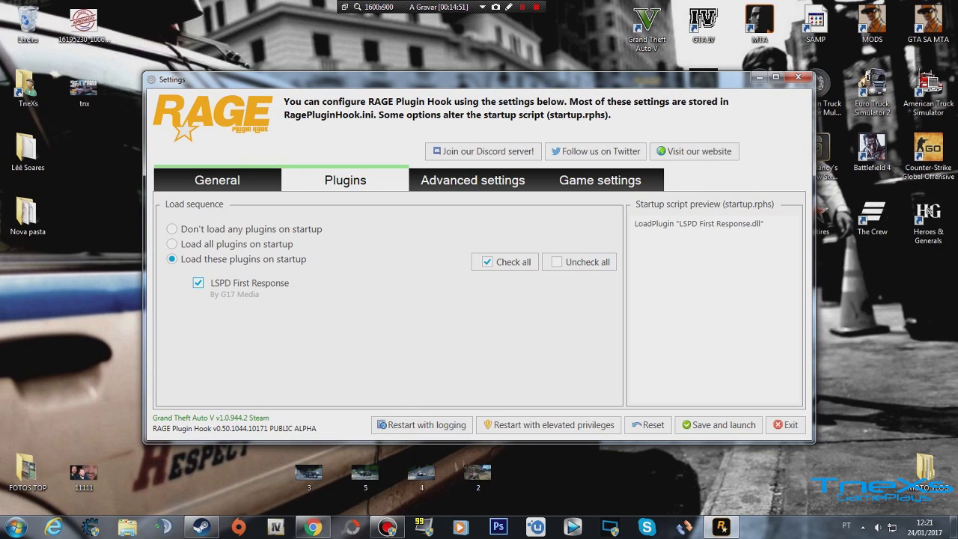
click(217, 180)
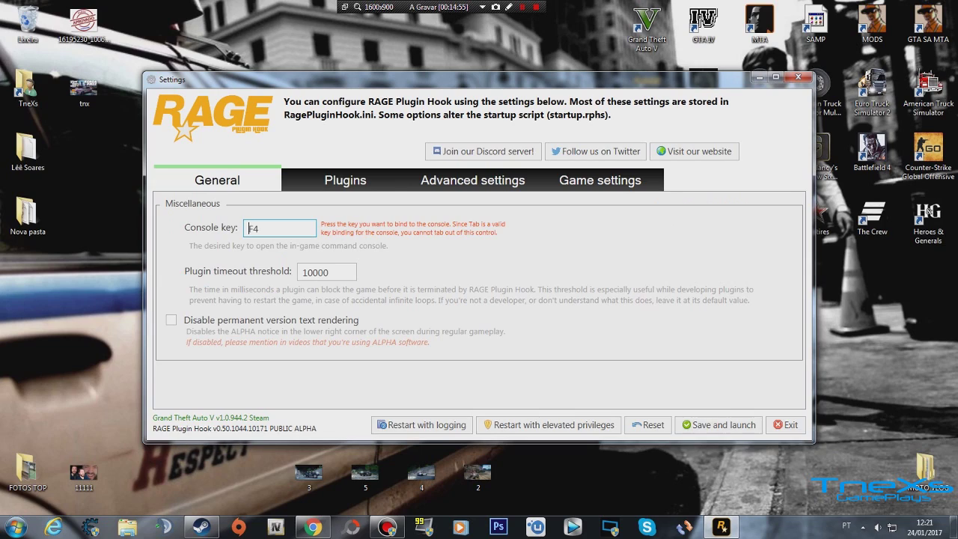
double_click(254, 229)
- Save the RAGE Plugin Hook settings, launch the game and dismiss the notice about accessing the settings dialog
click(721, 424)
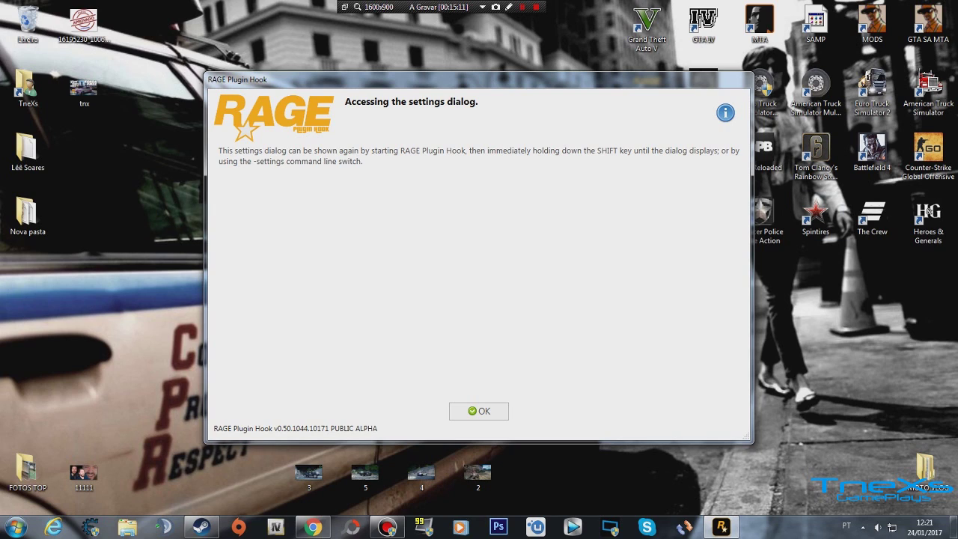
drag(651, 79, 405, 70)
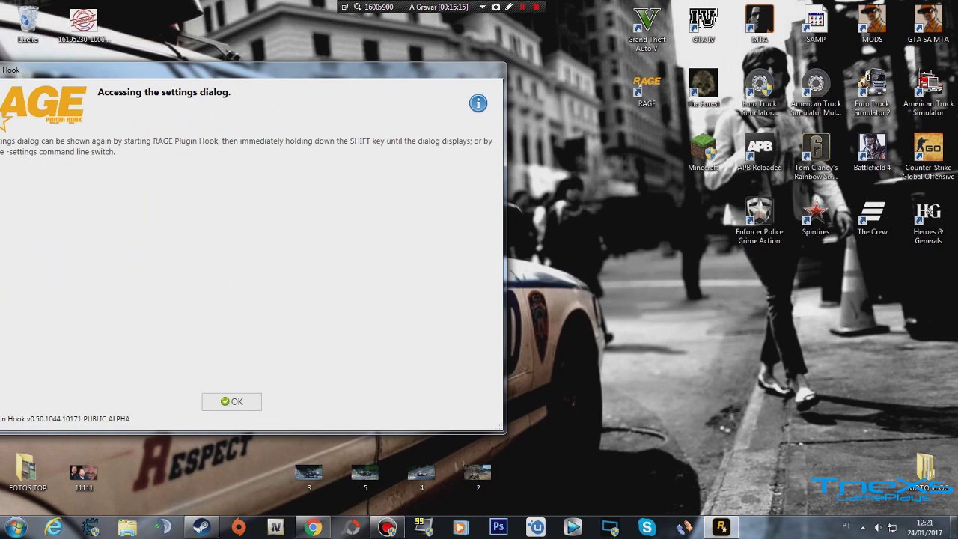
drag(404, 70, 670, 88)
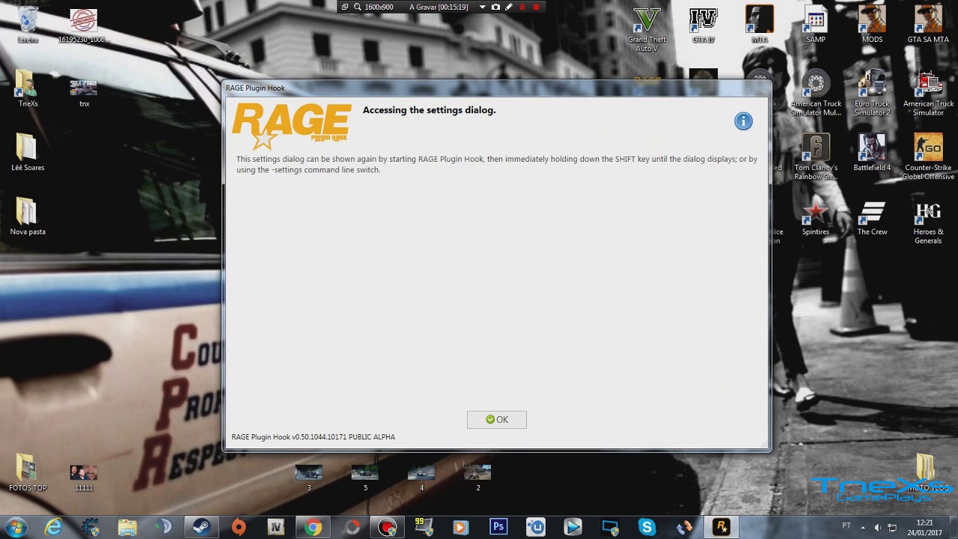
click(497, 419)
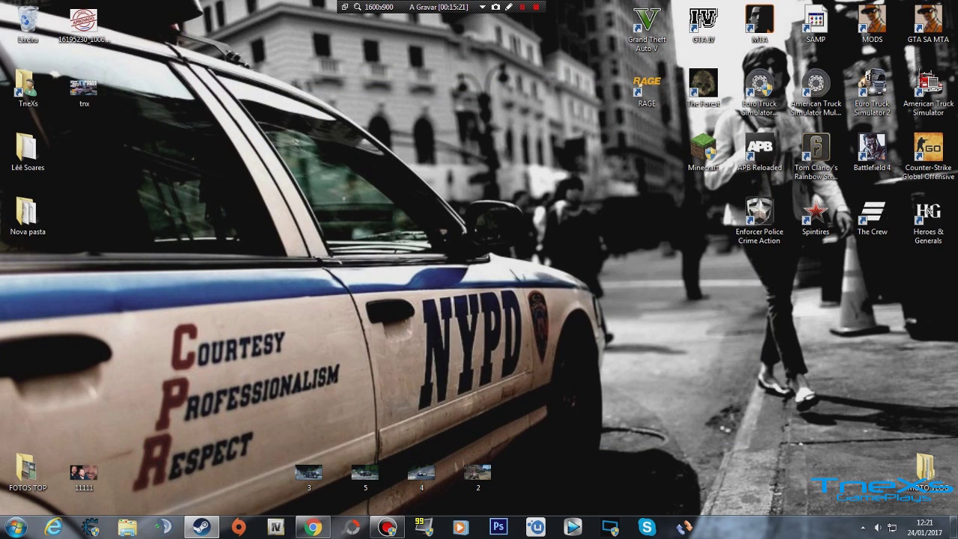